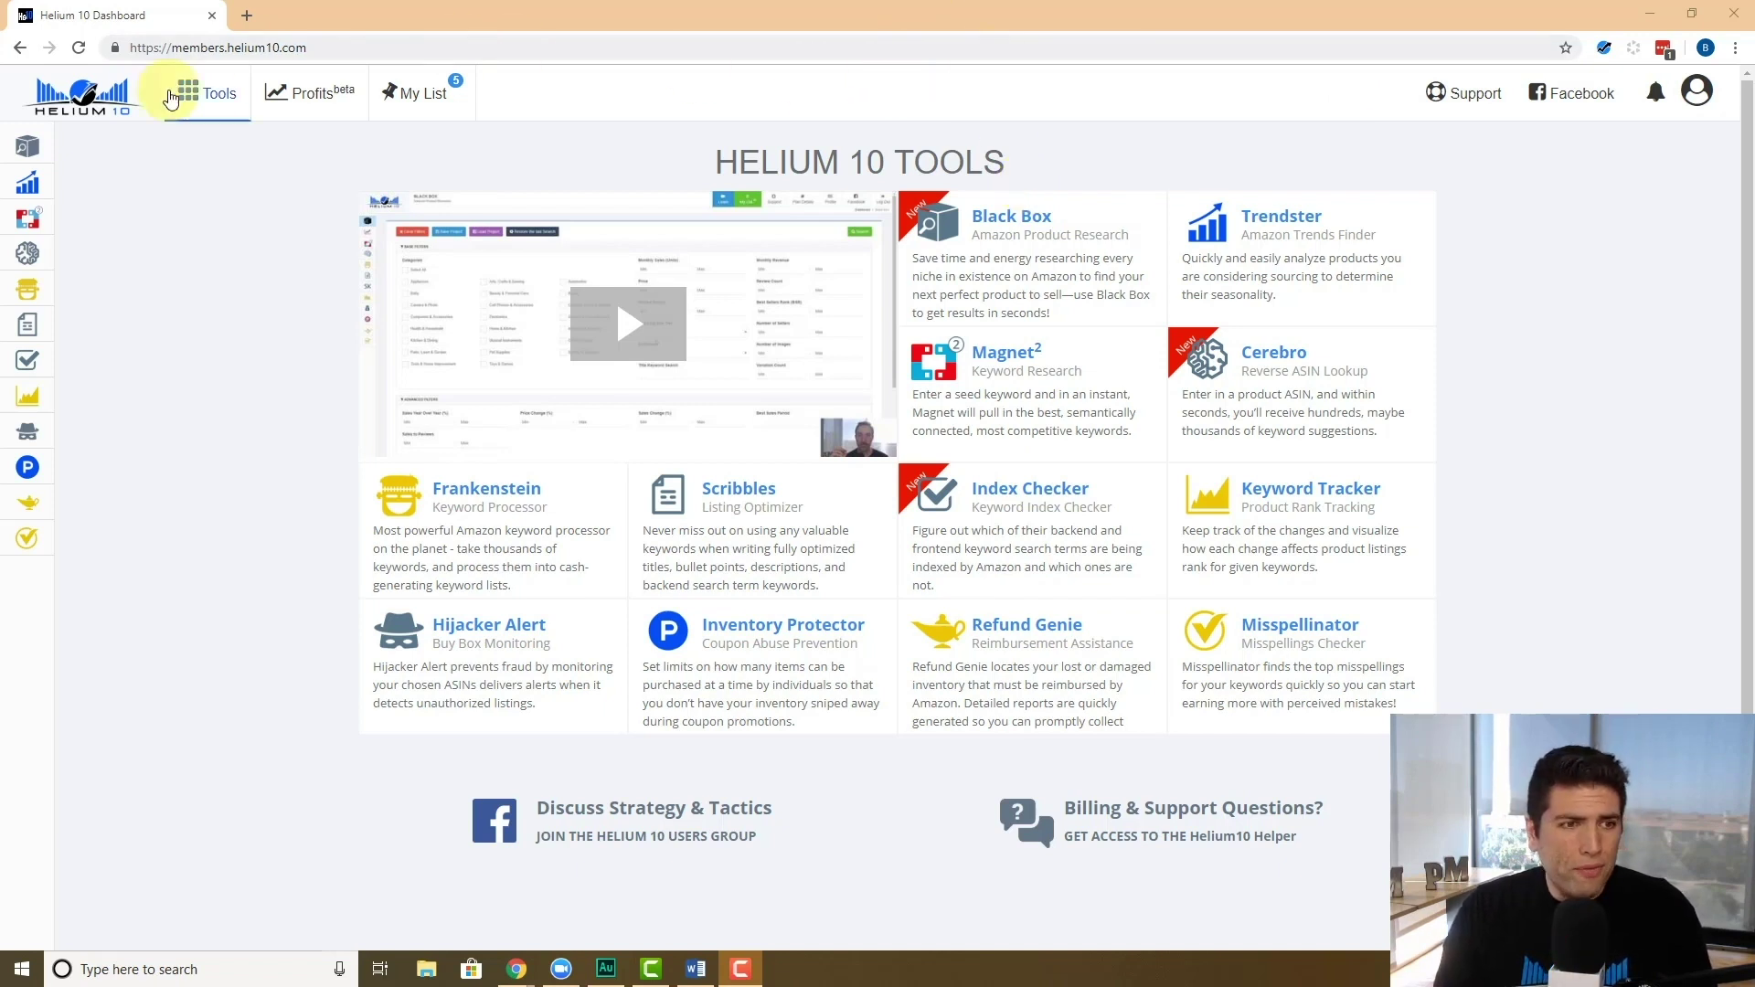
Open the Refund Genie tool, review the reimbursement amounts and download the reimbursement report.
mouse_move(224, 459)
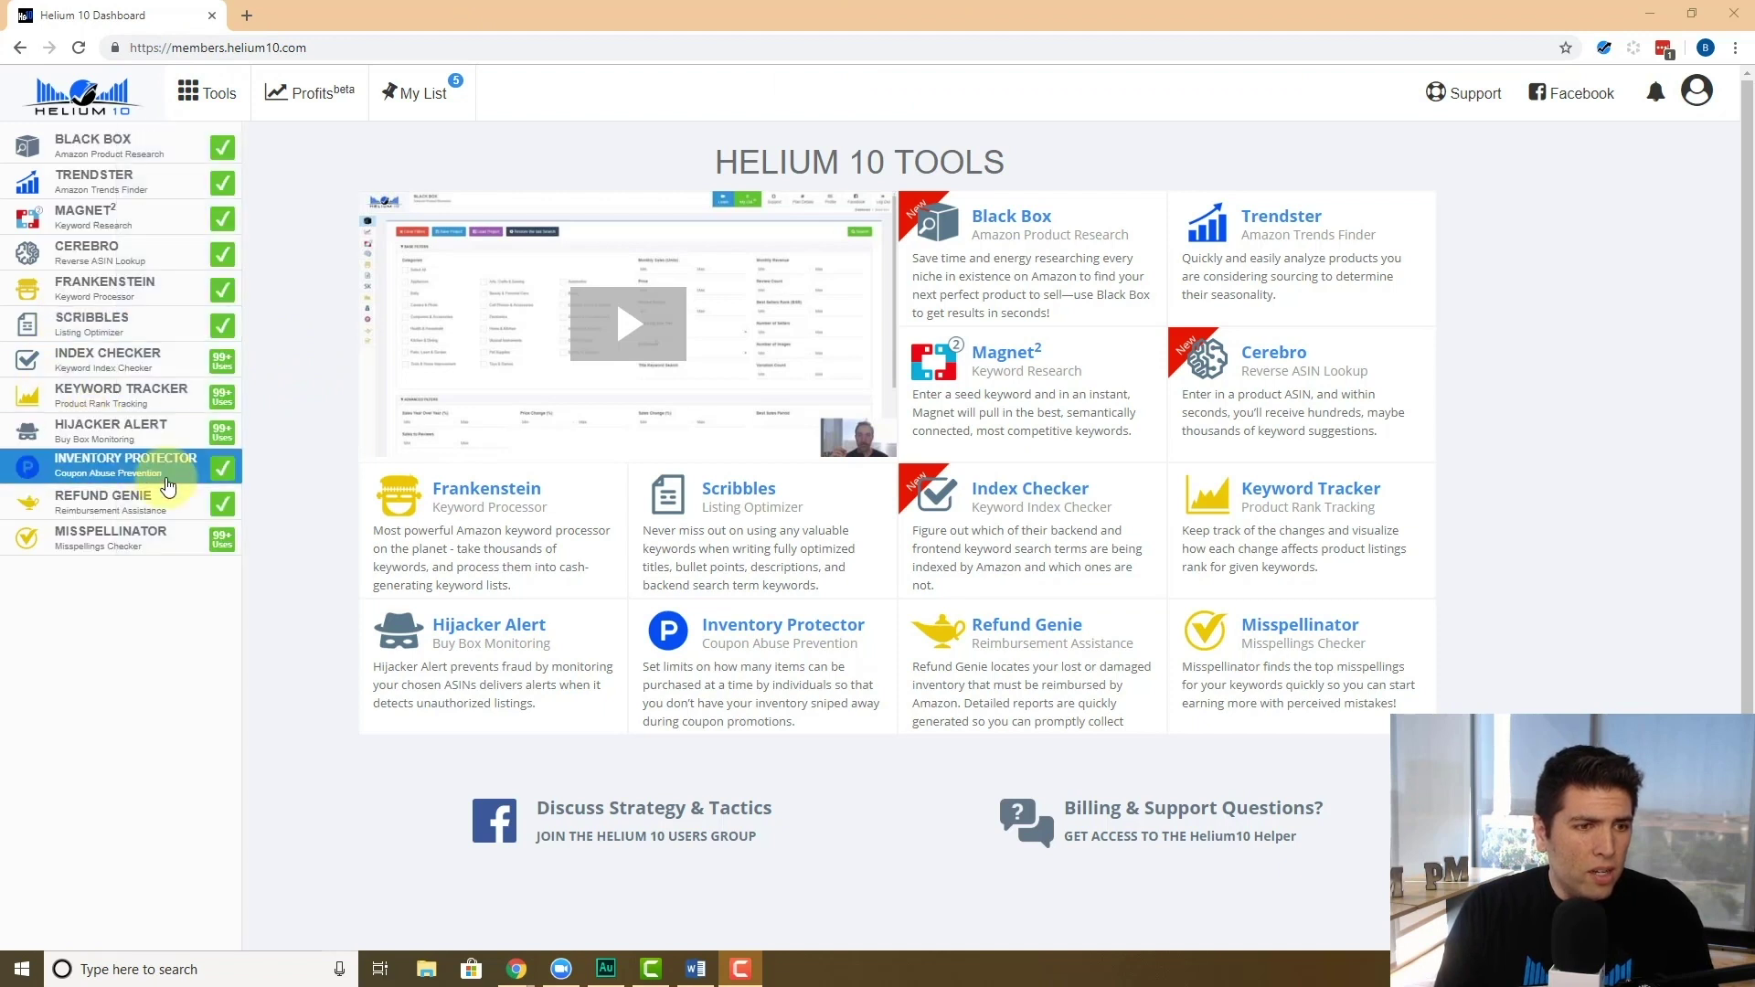
left_click(128, 501)
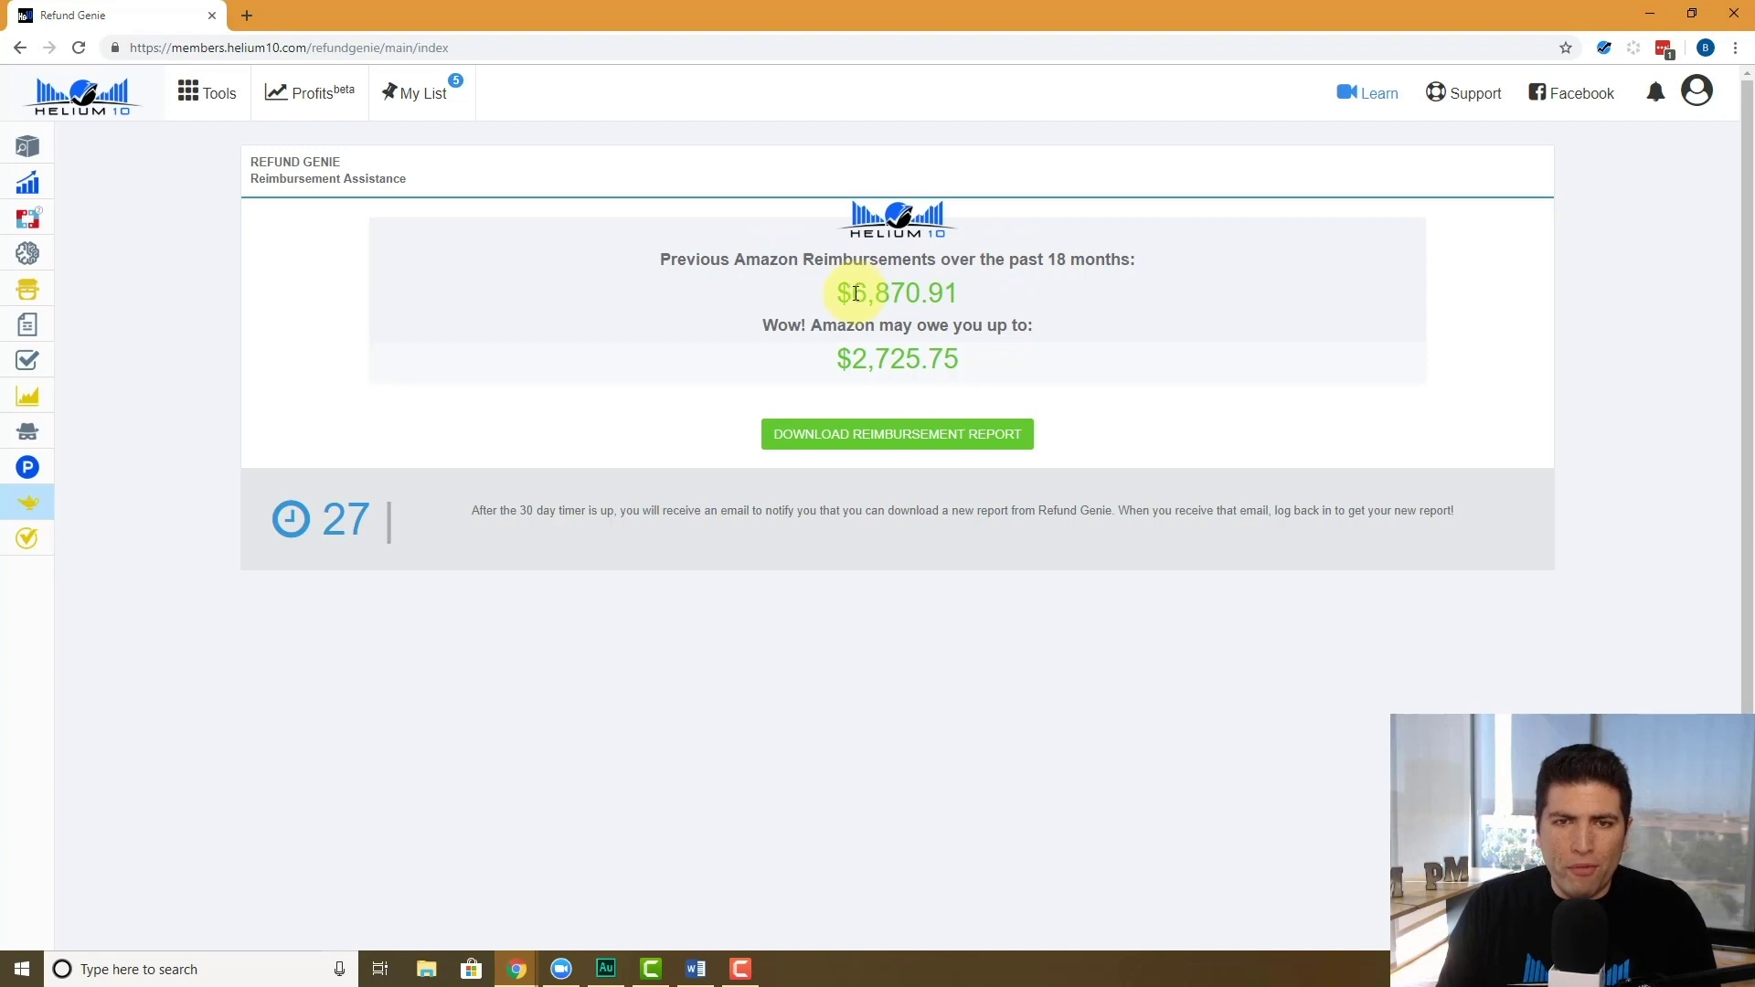
left_click_drag(853, 291, 997, 297)
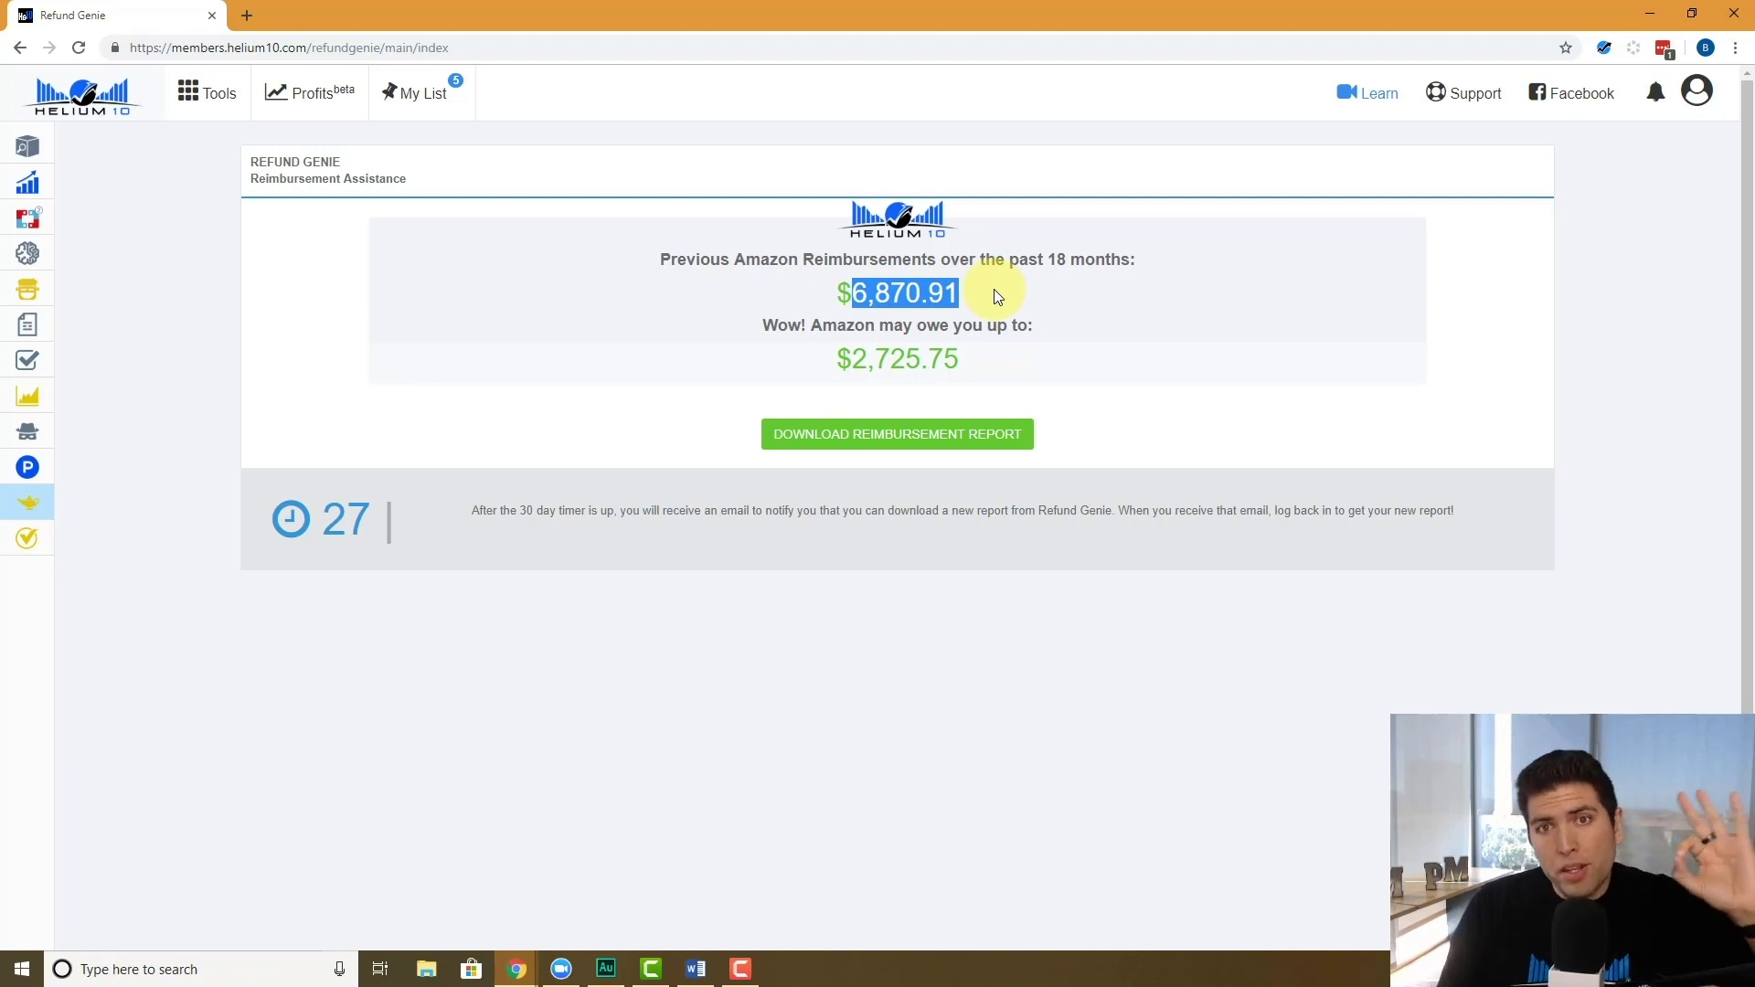
left_click_drag(973, 357, 860, 360)
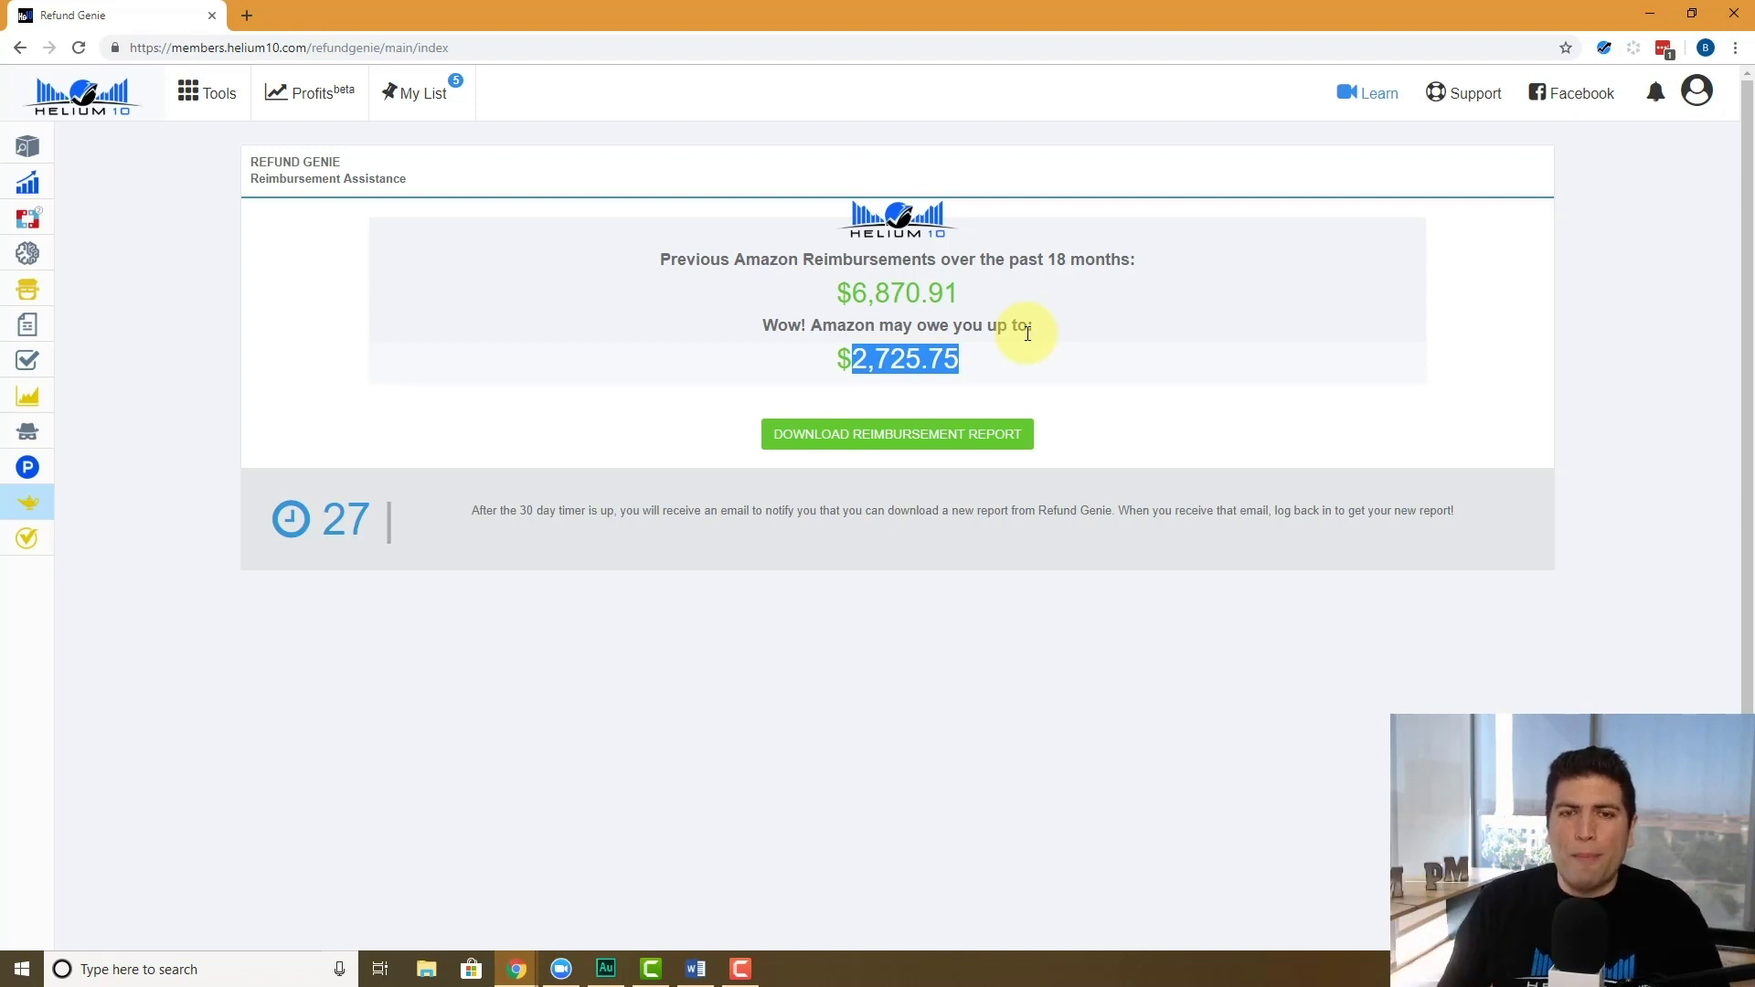
left_click(910, 446)
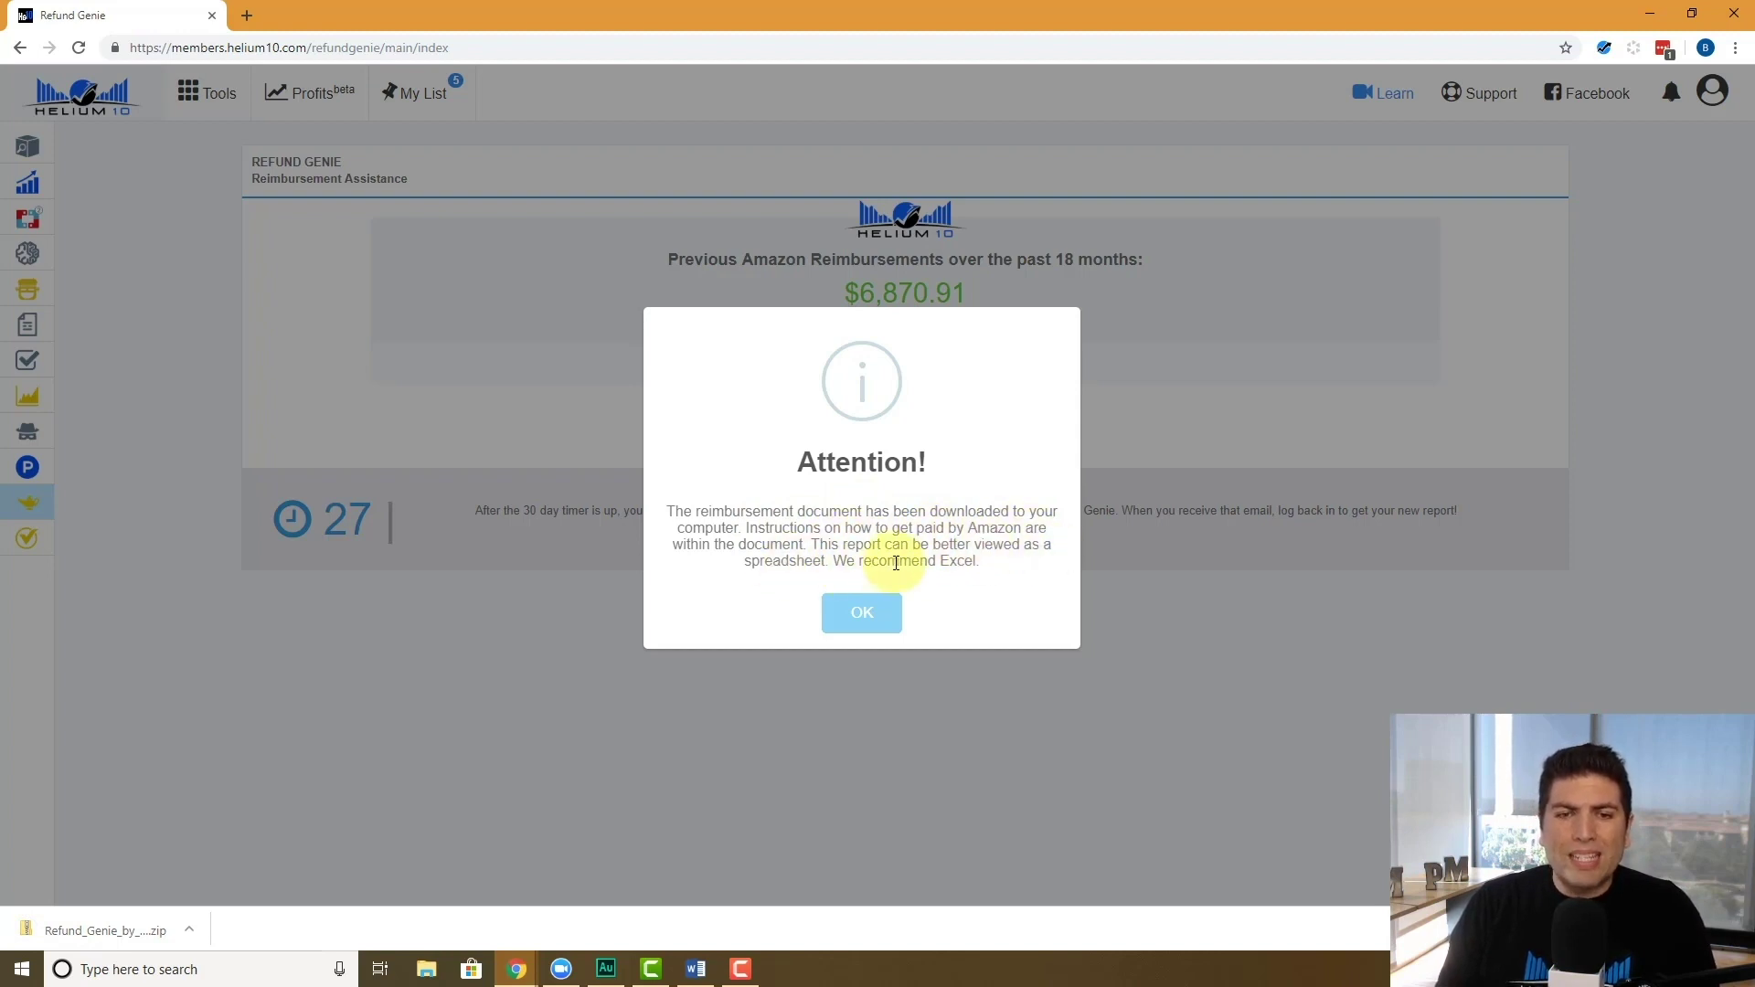
left_click(879, 611)
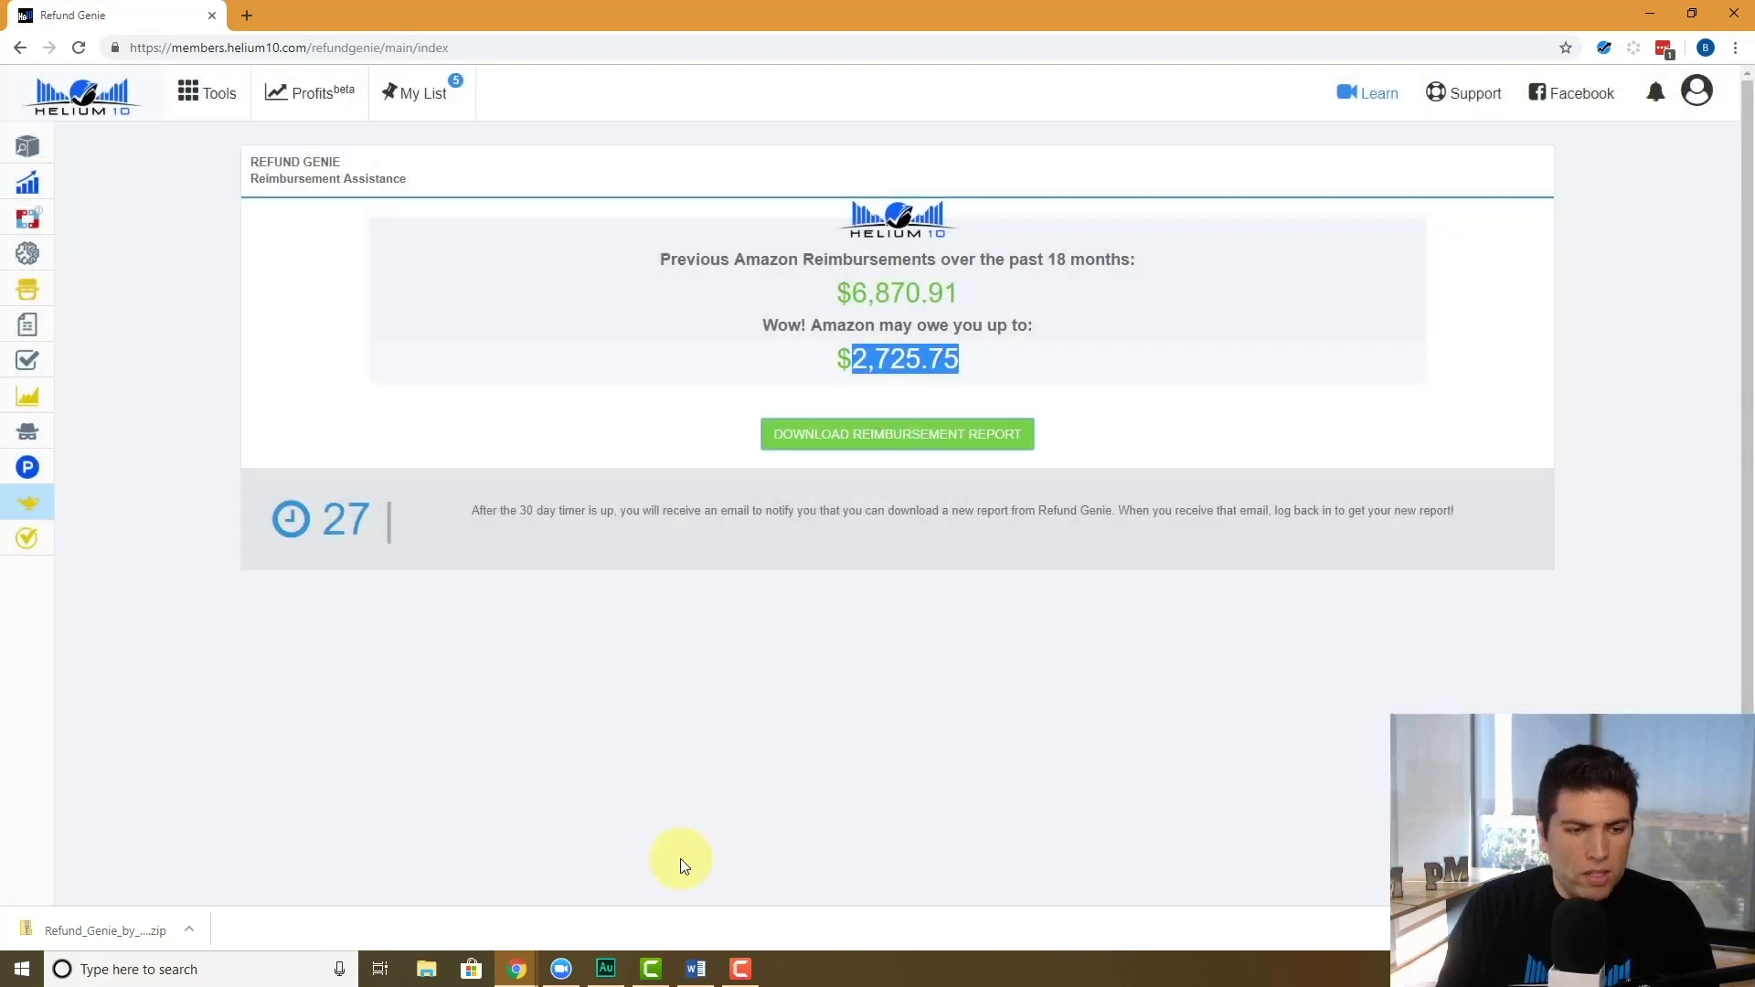
Open the downloaded Refund Genie archive and display its instructions text file with word wrap on.
left_click(135, 939)
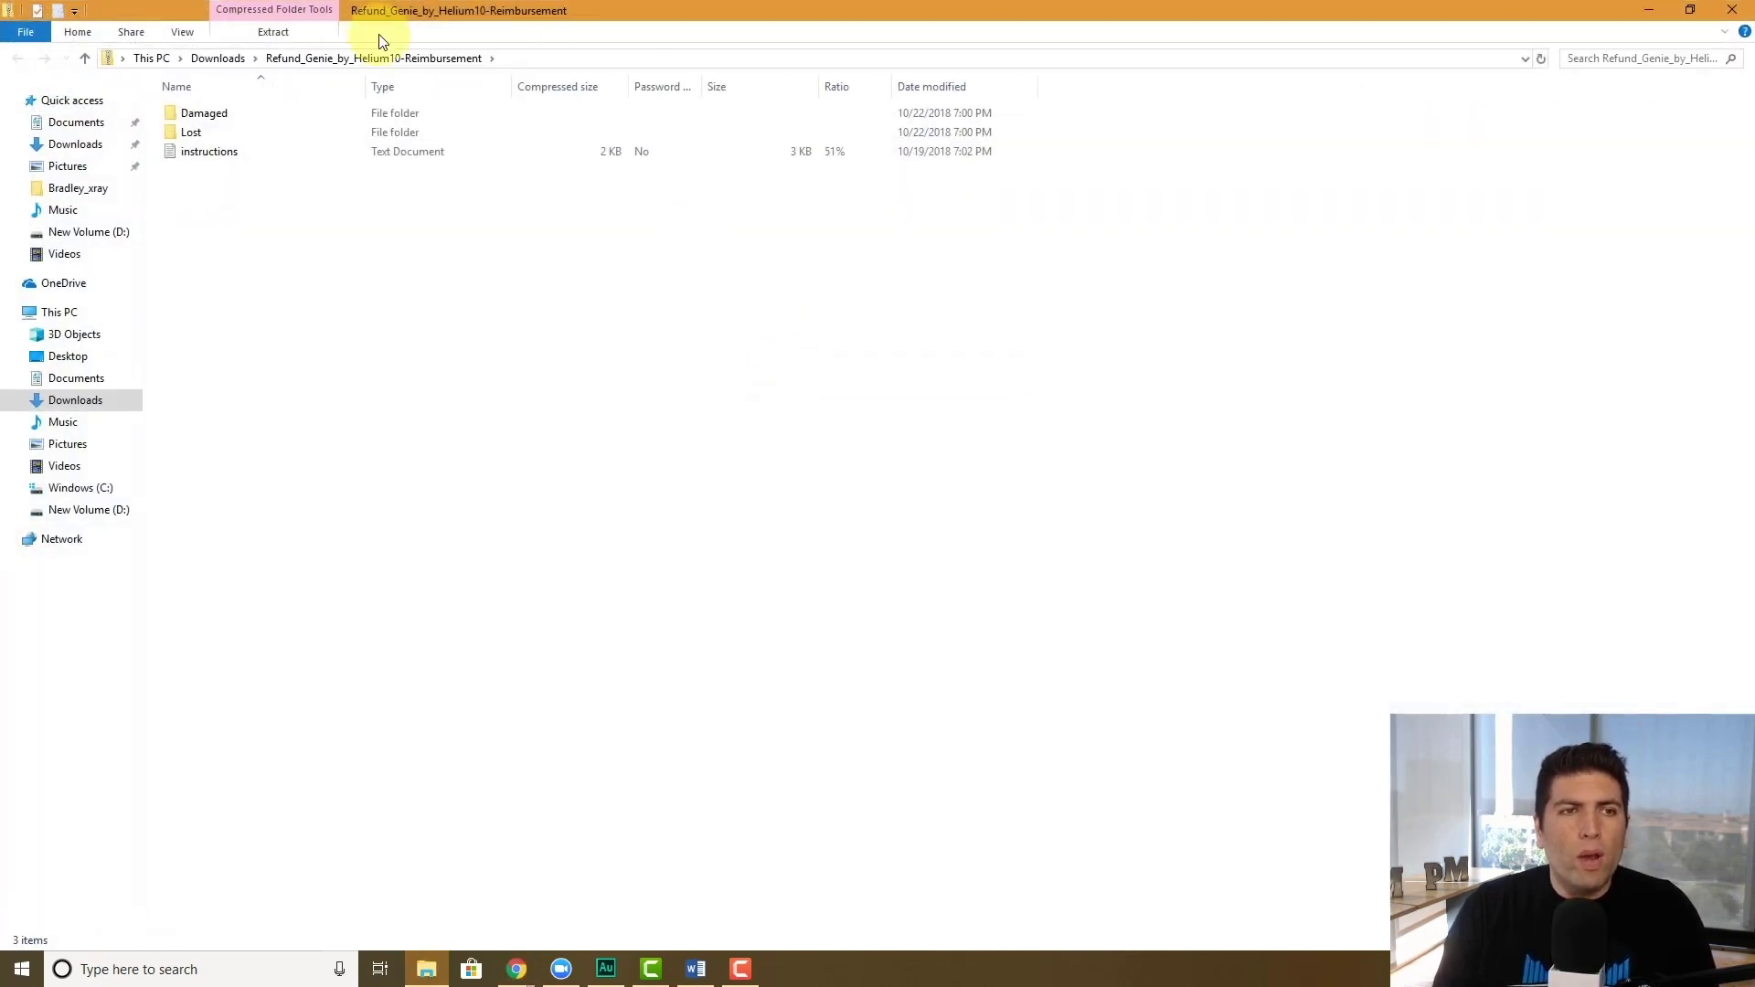
left_click(229, 153)
double_click(228, 152)
double_click(664, 159)
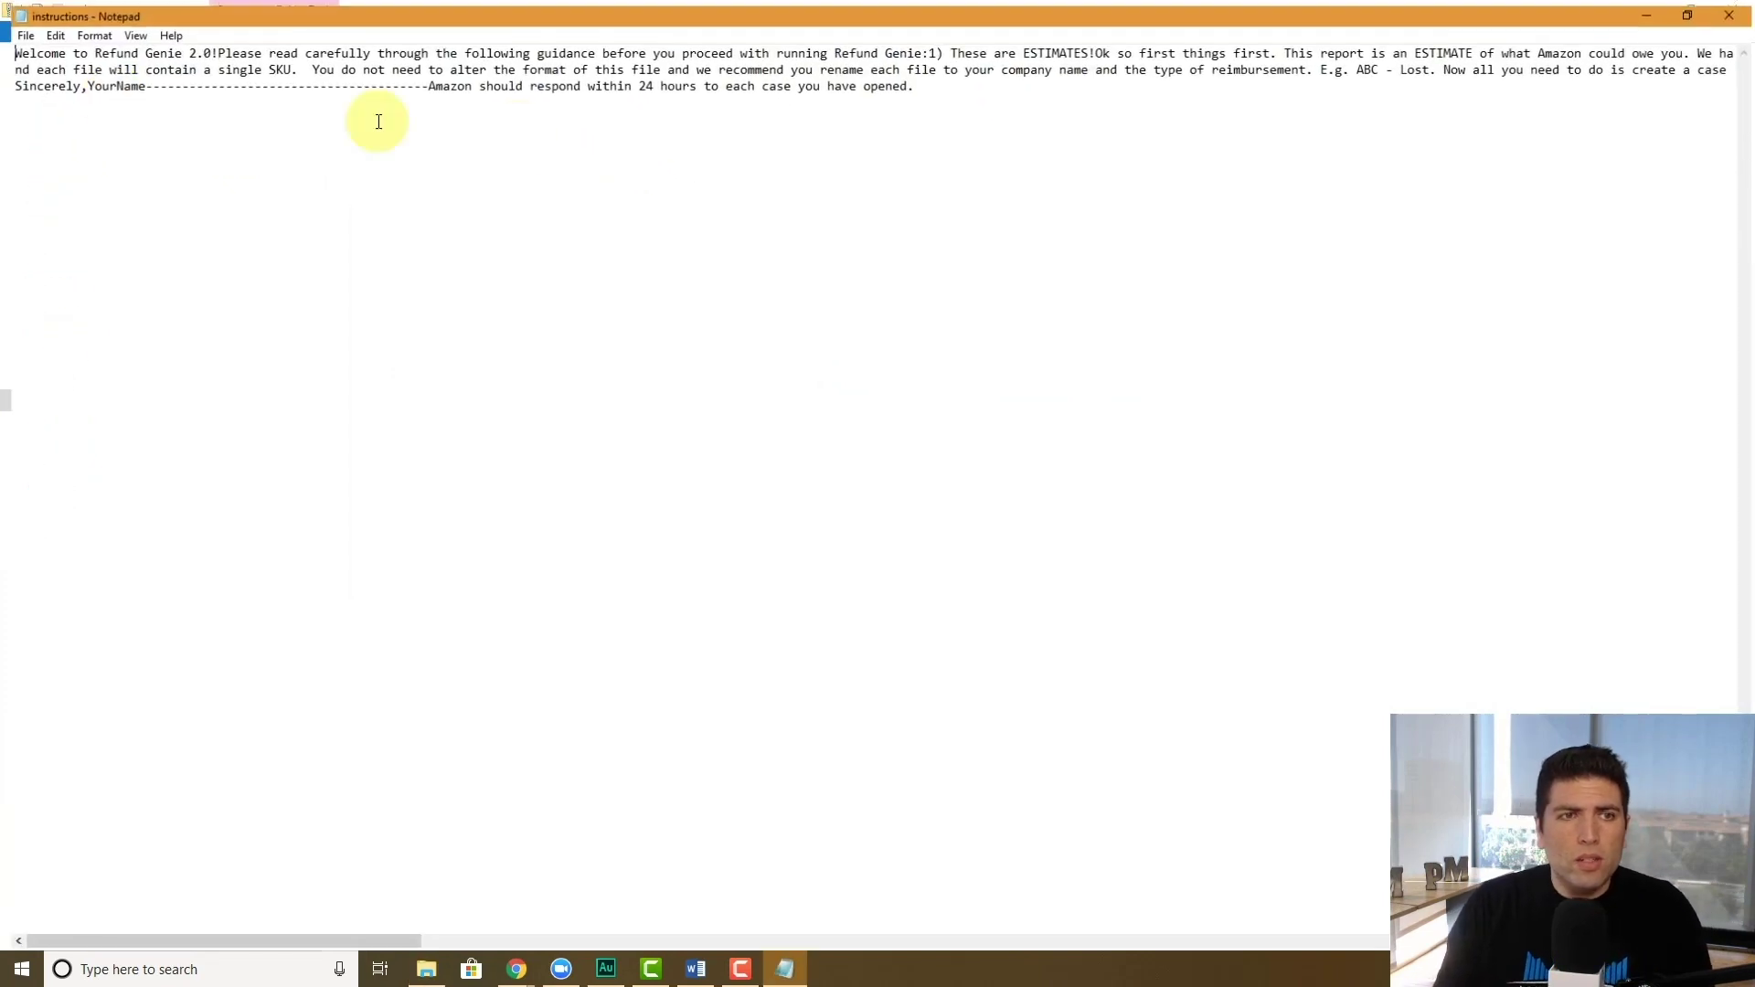
left_click(80, 30)
left_click(99, 53)
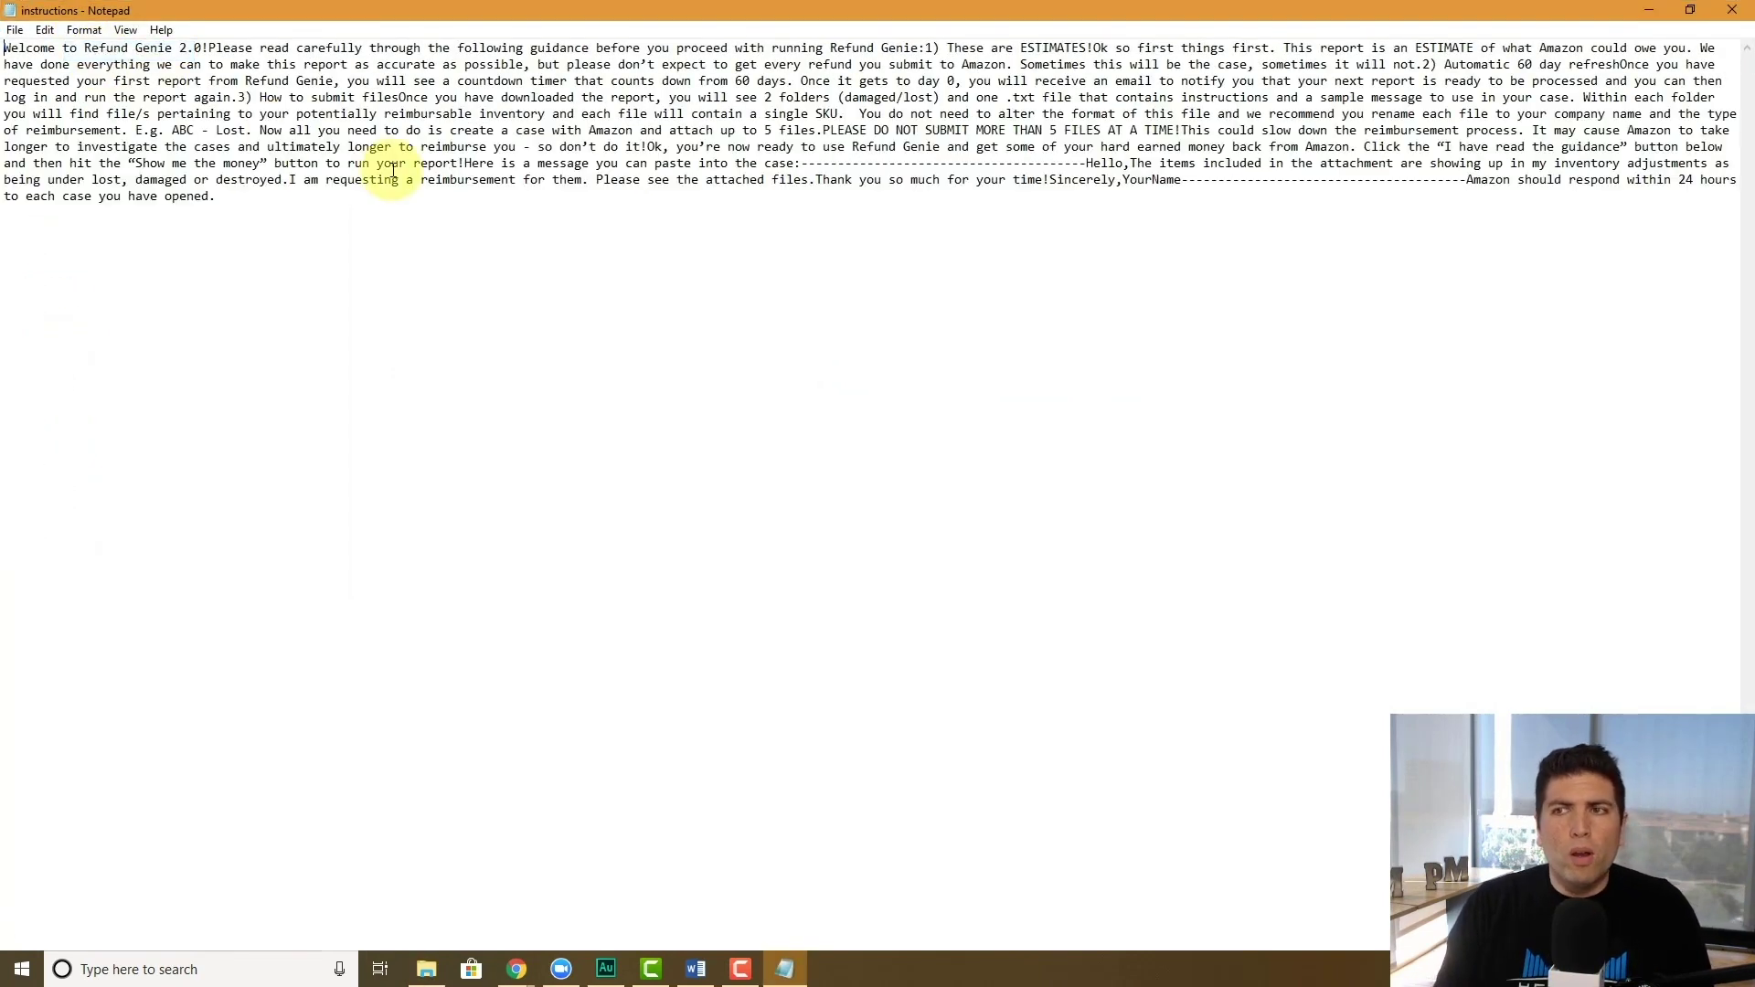
Read the instructions on the countdown timer, the report folders and the limit on files submitted per case.
left_click(440, 202)
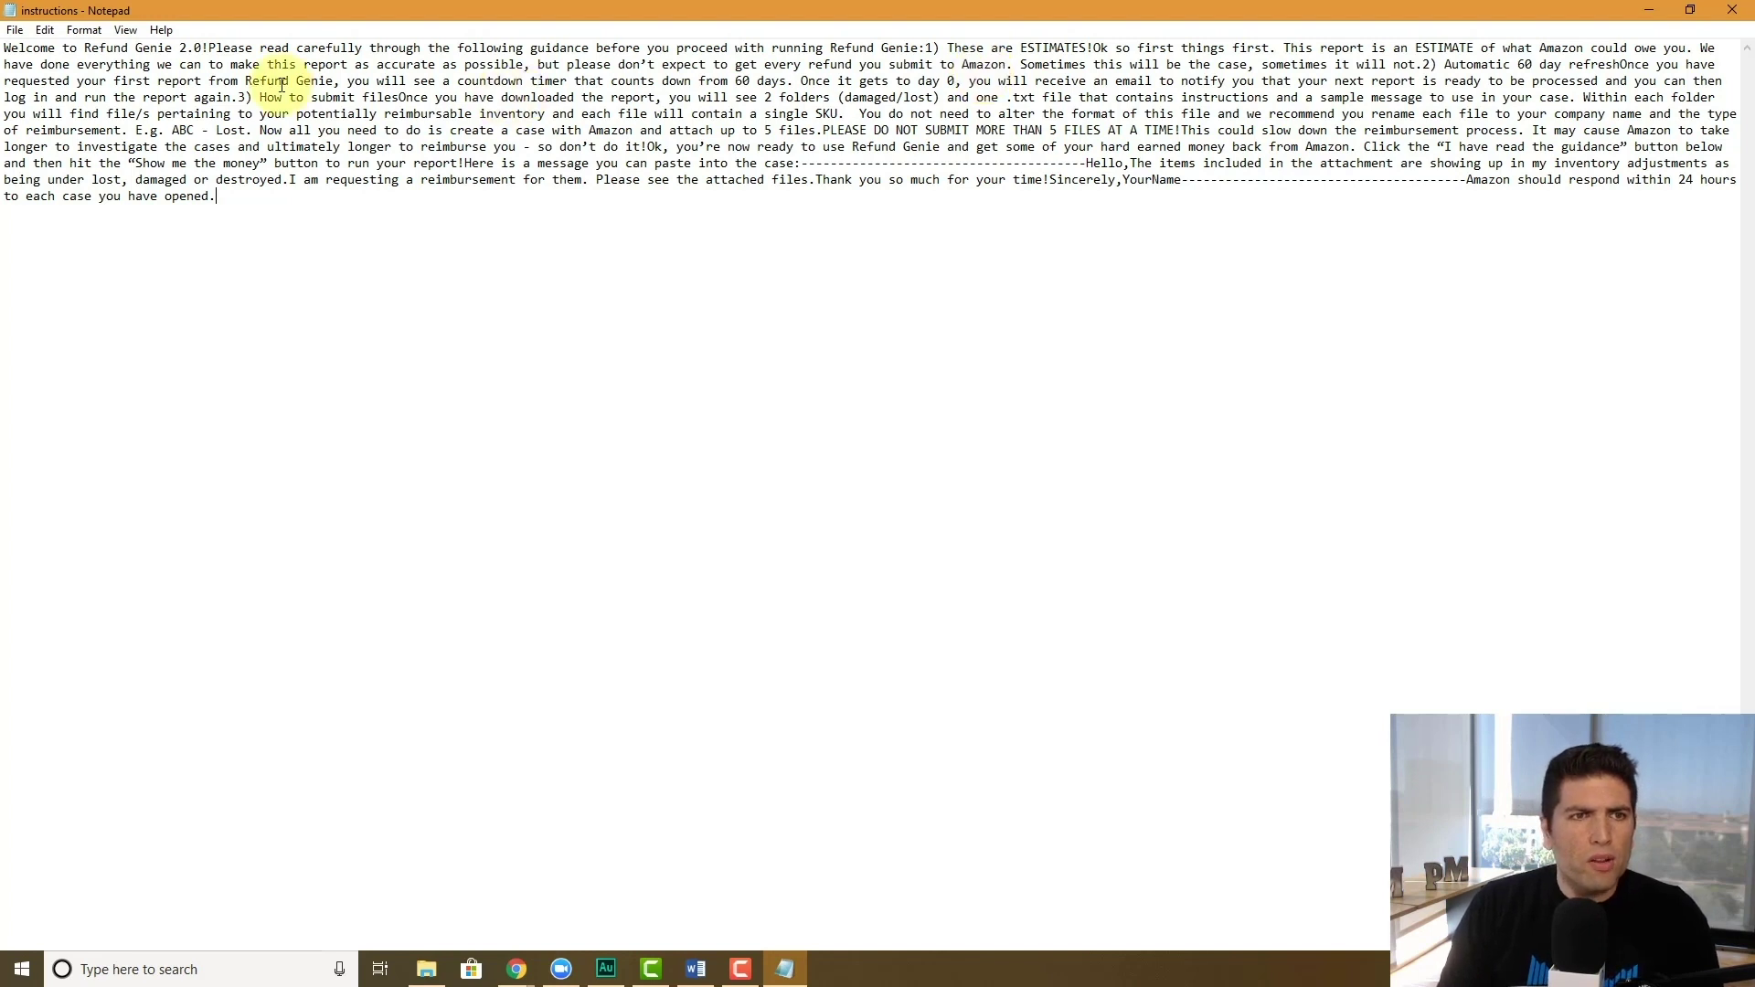
left_click_drag(274, 82, 569, 83)
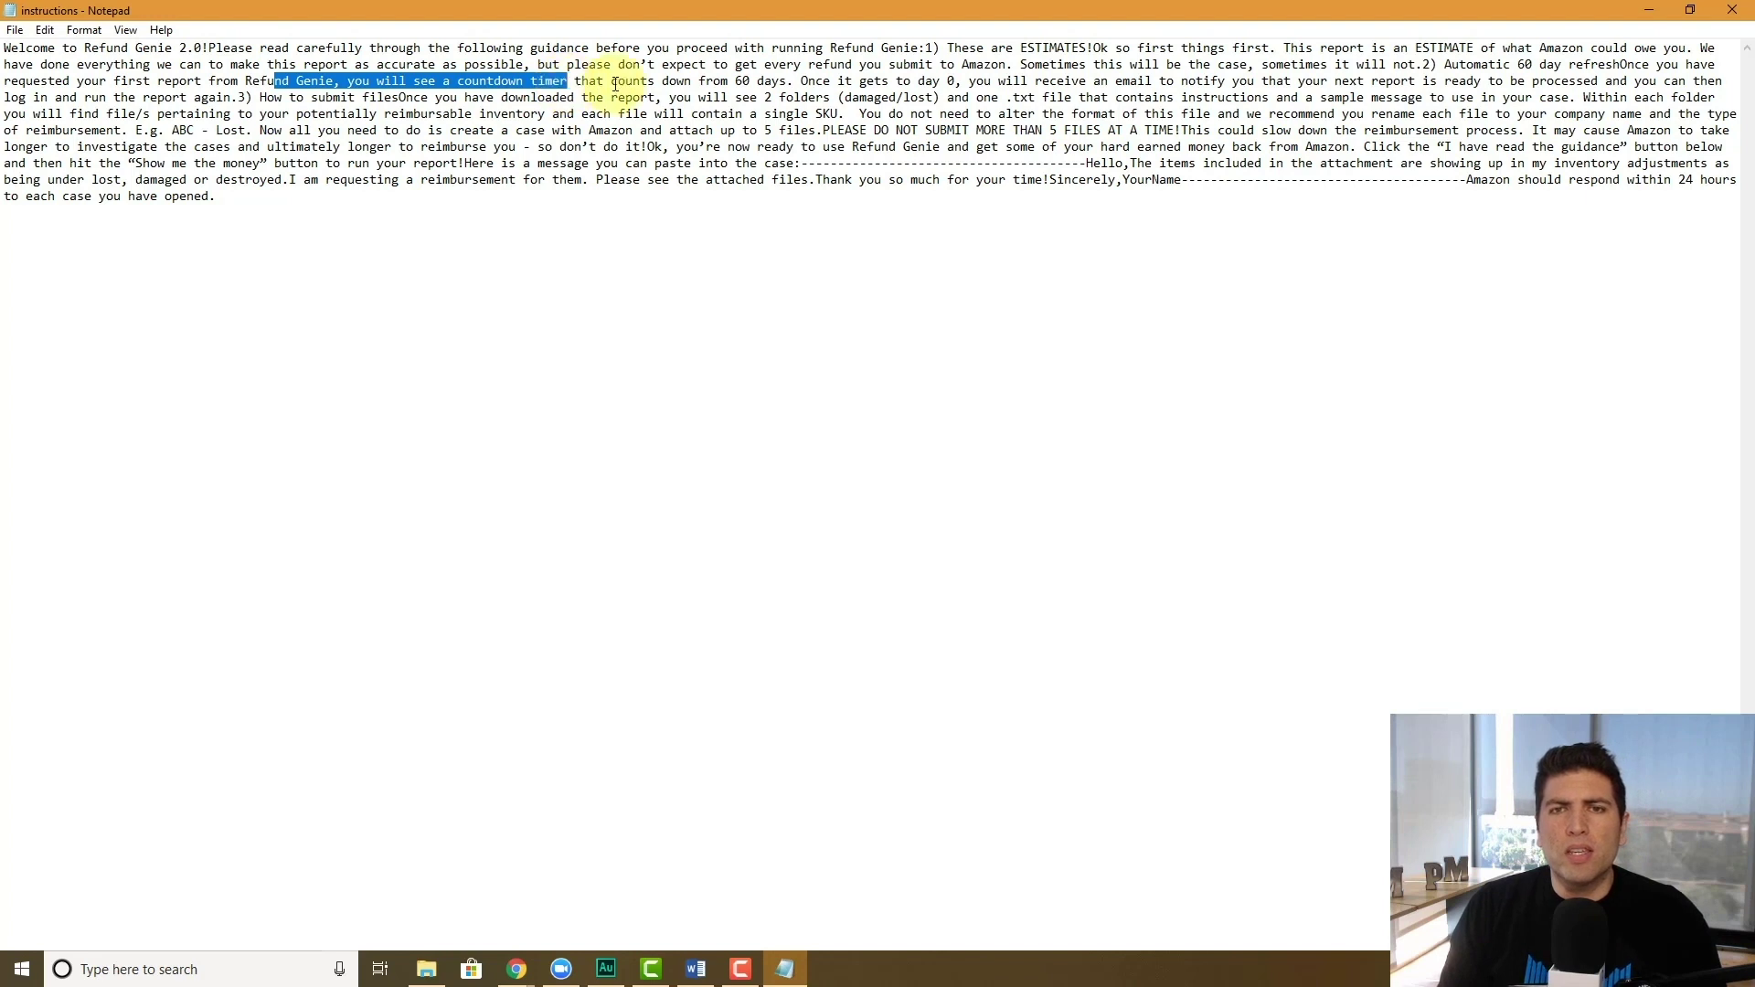
left_click_drag(853, 82, 1211, 91)
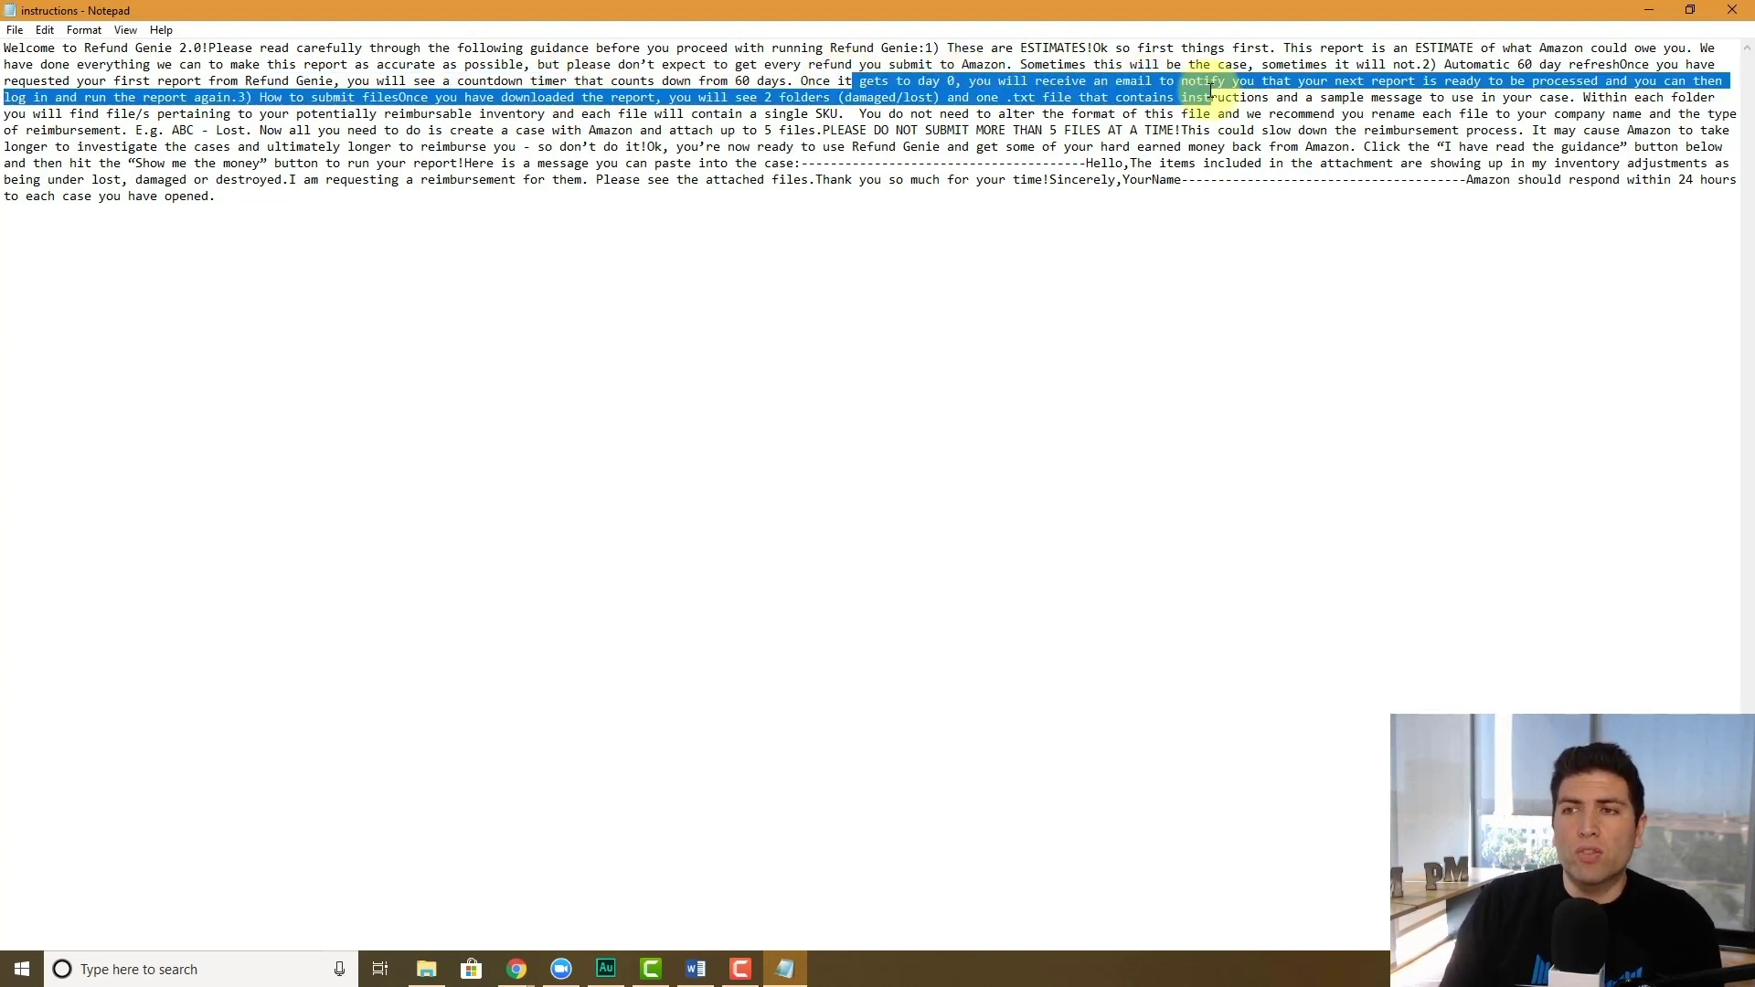
left_click_drag(1211, 91, 1214, 95)
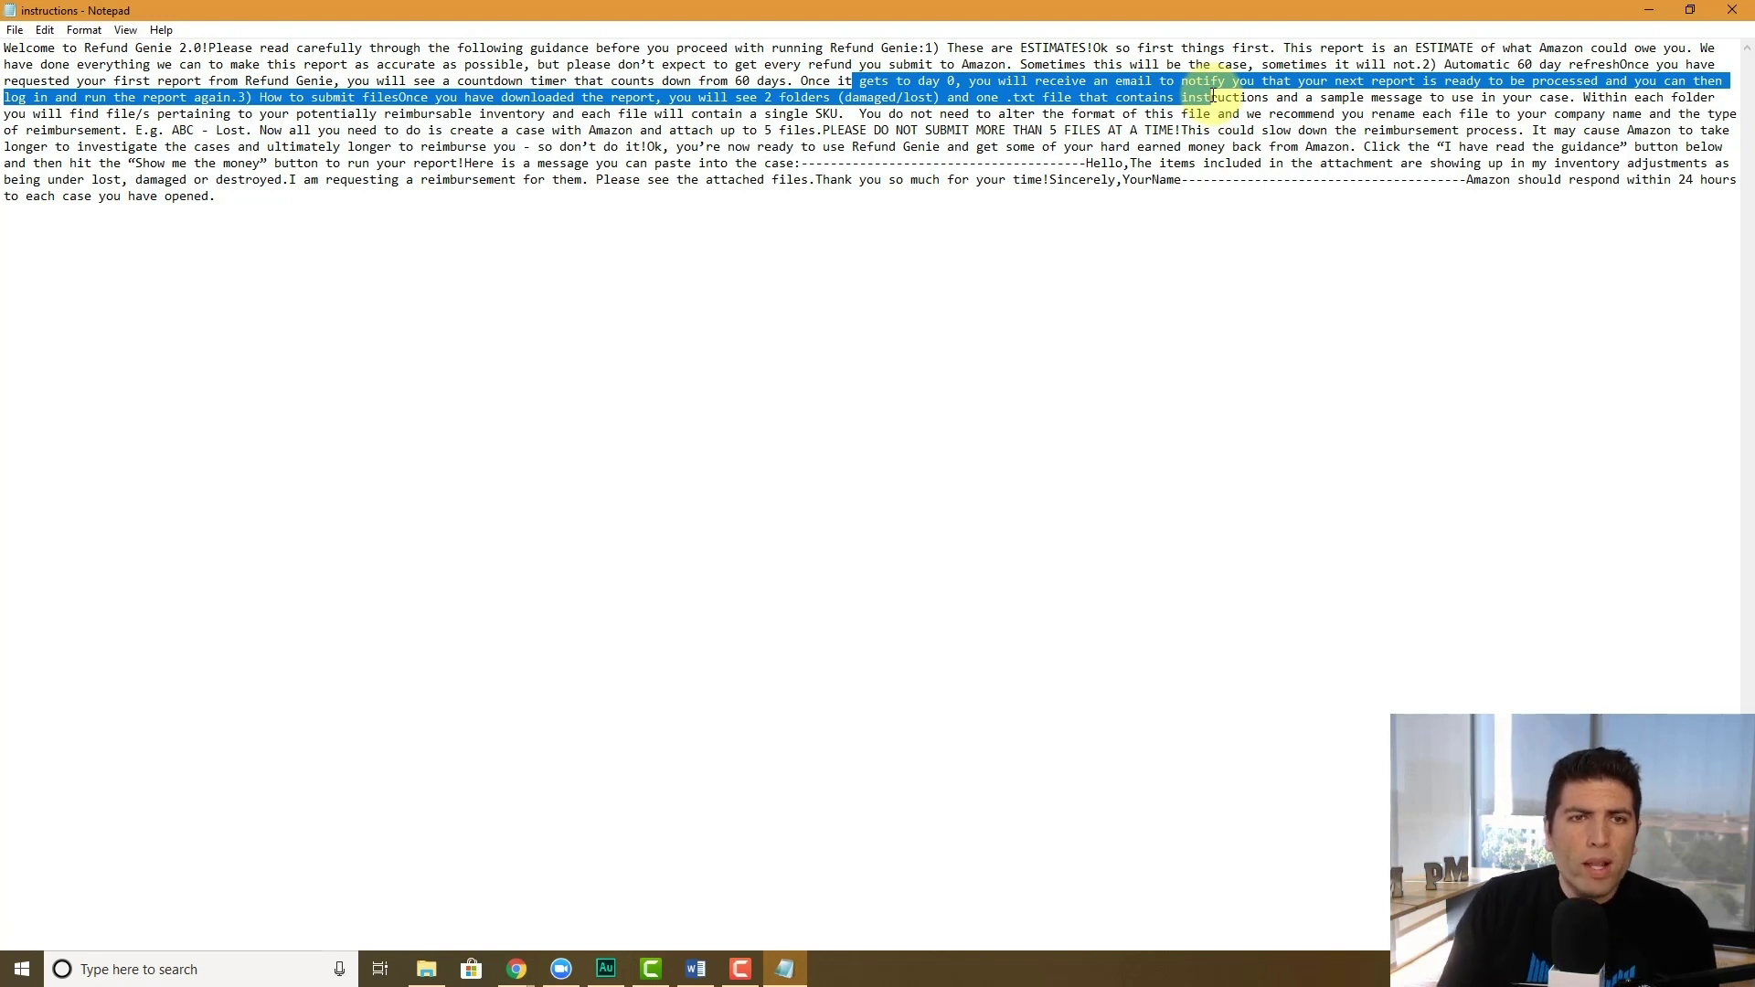
left_click_drag(1214, 95, 1225, 97)
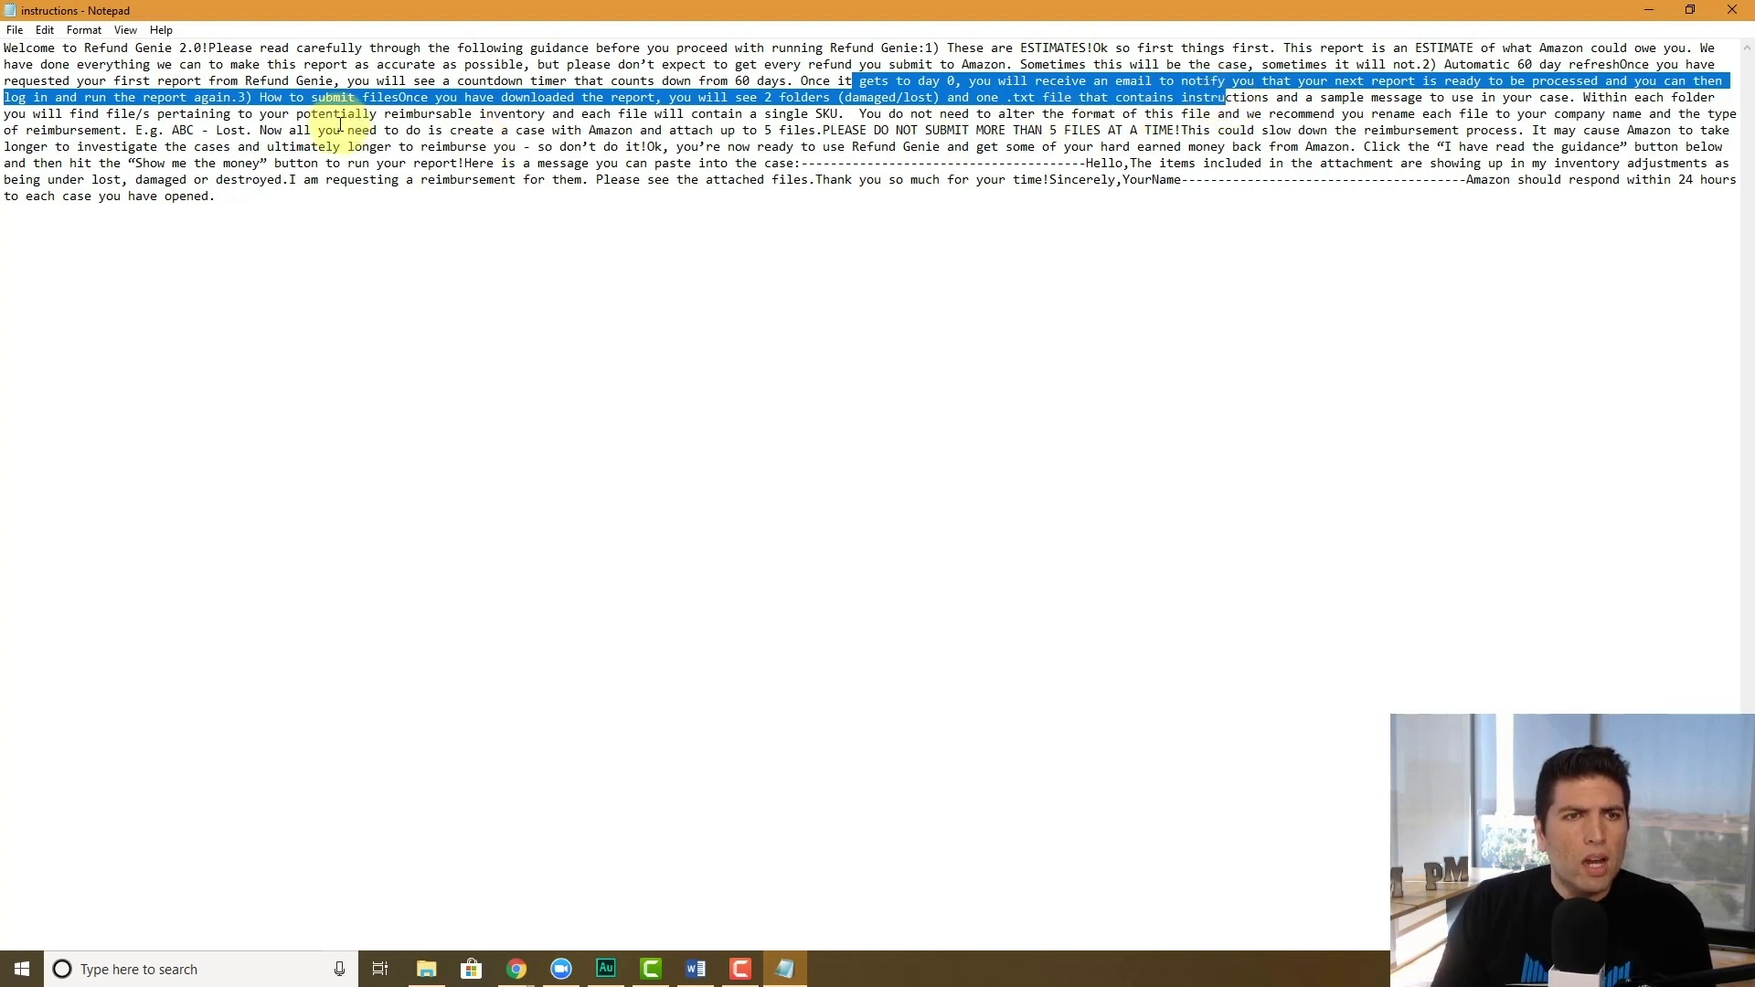
left_click_drag(218, 131, 525, 147)
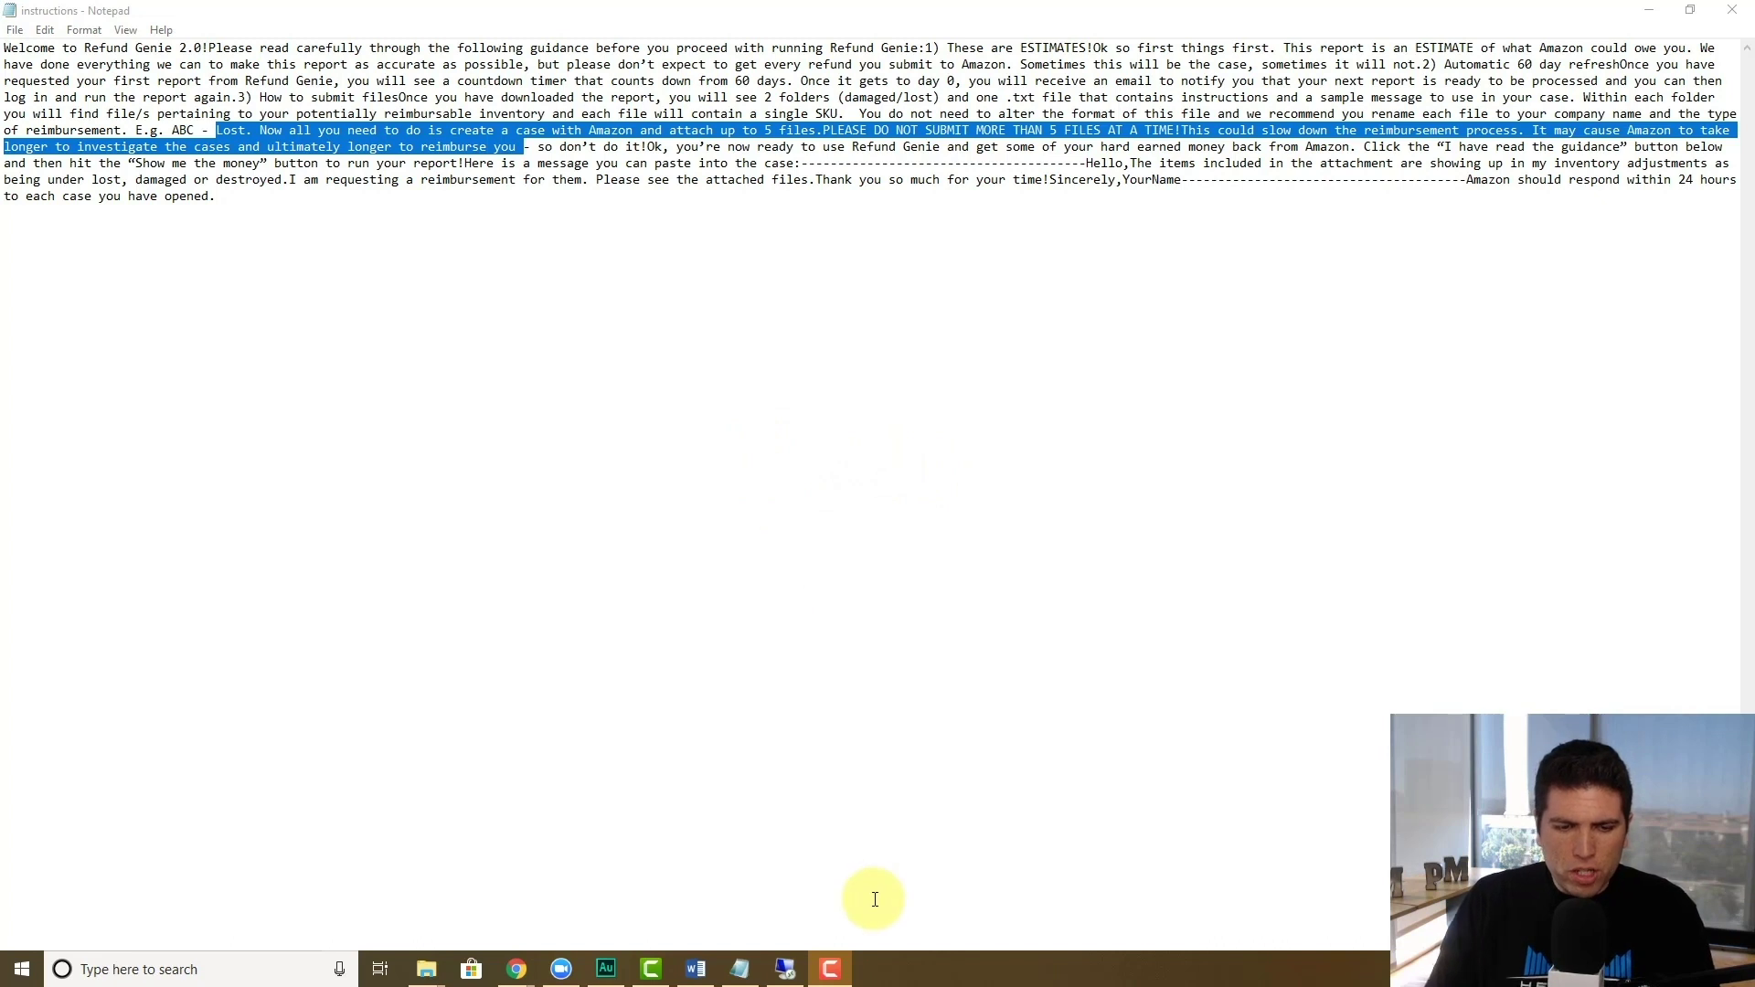
Switch to the remote desktop session with Amazon Seller Central and open the Contact us page from its help.
mouse_move(801, 969)
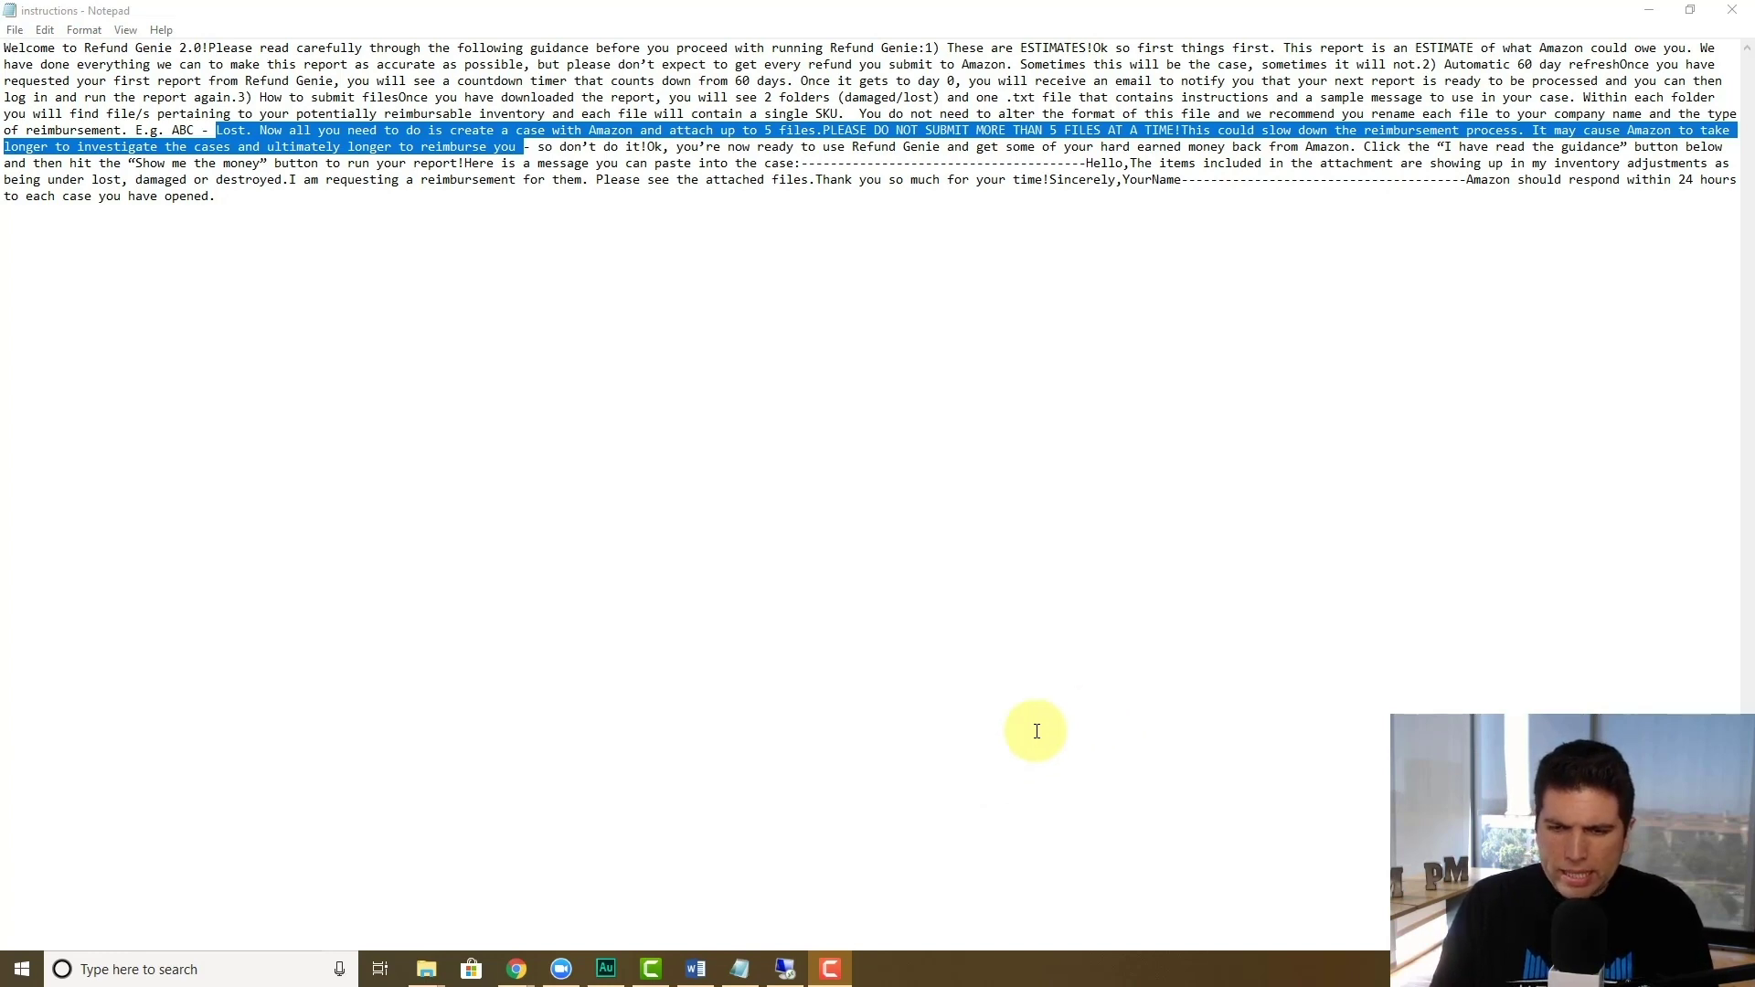
left_click(784, 969)
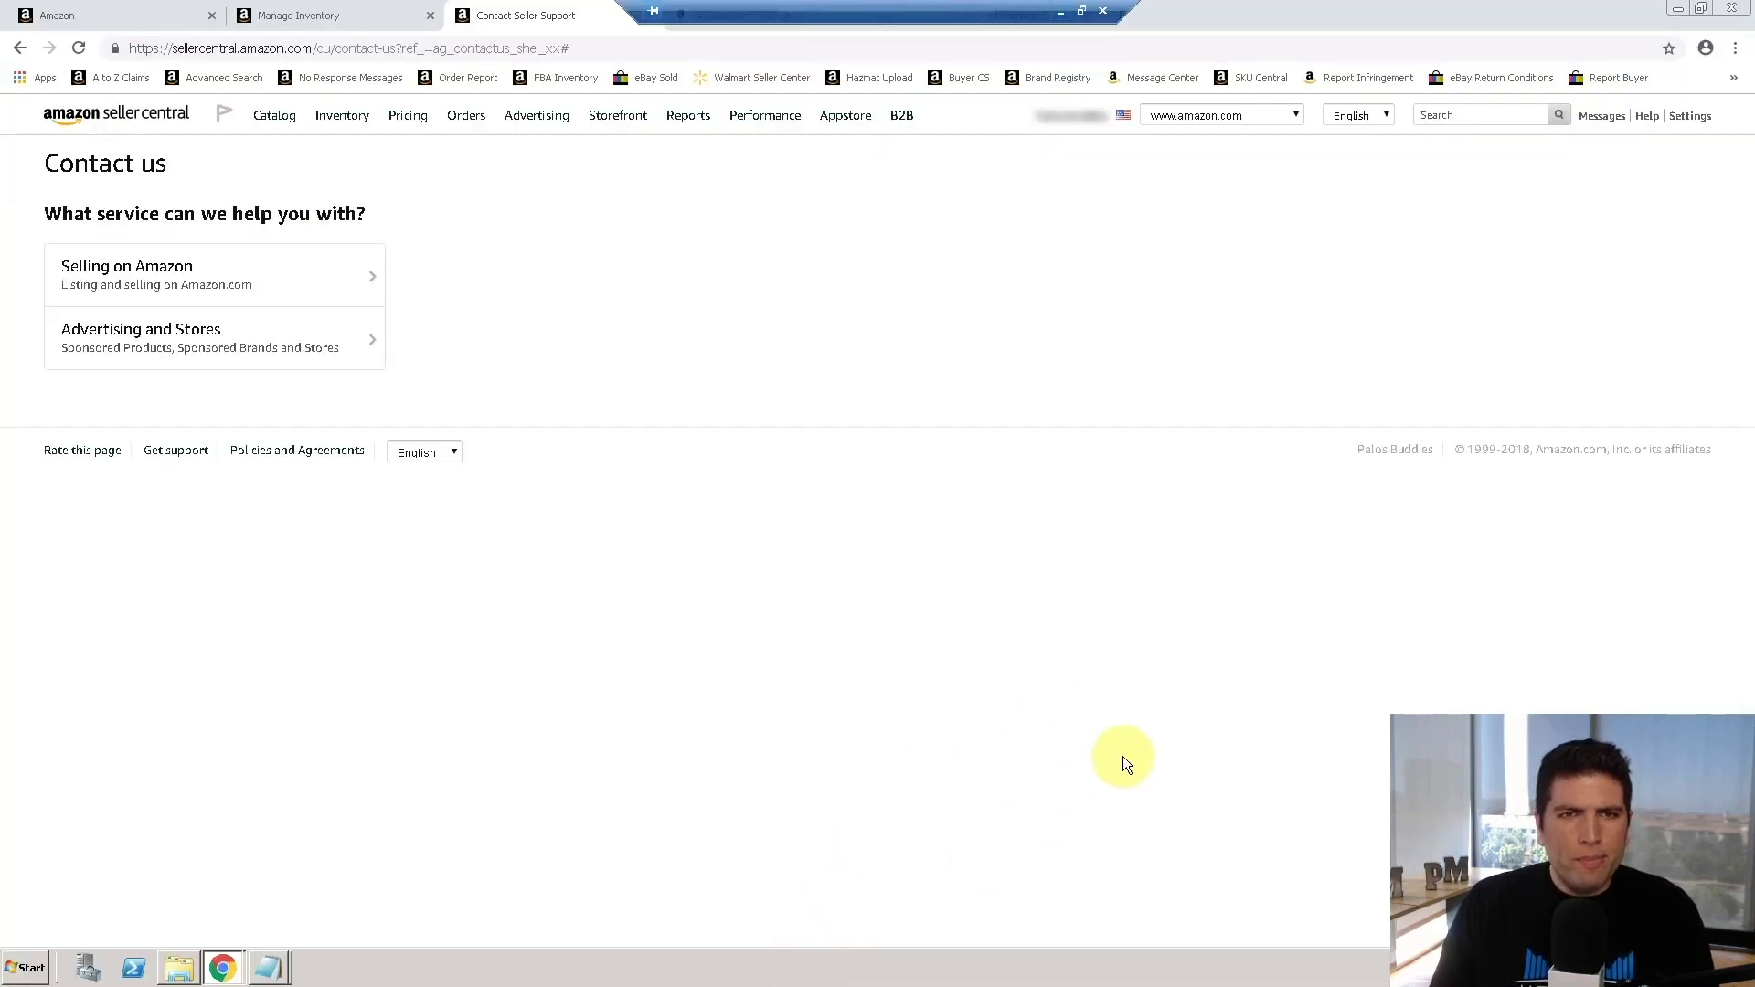
left_click(1646, 118)
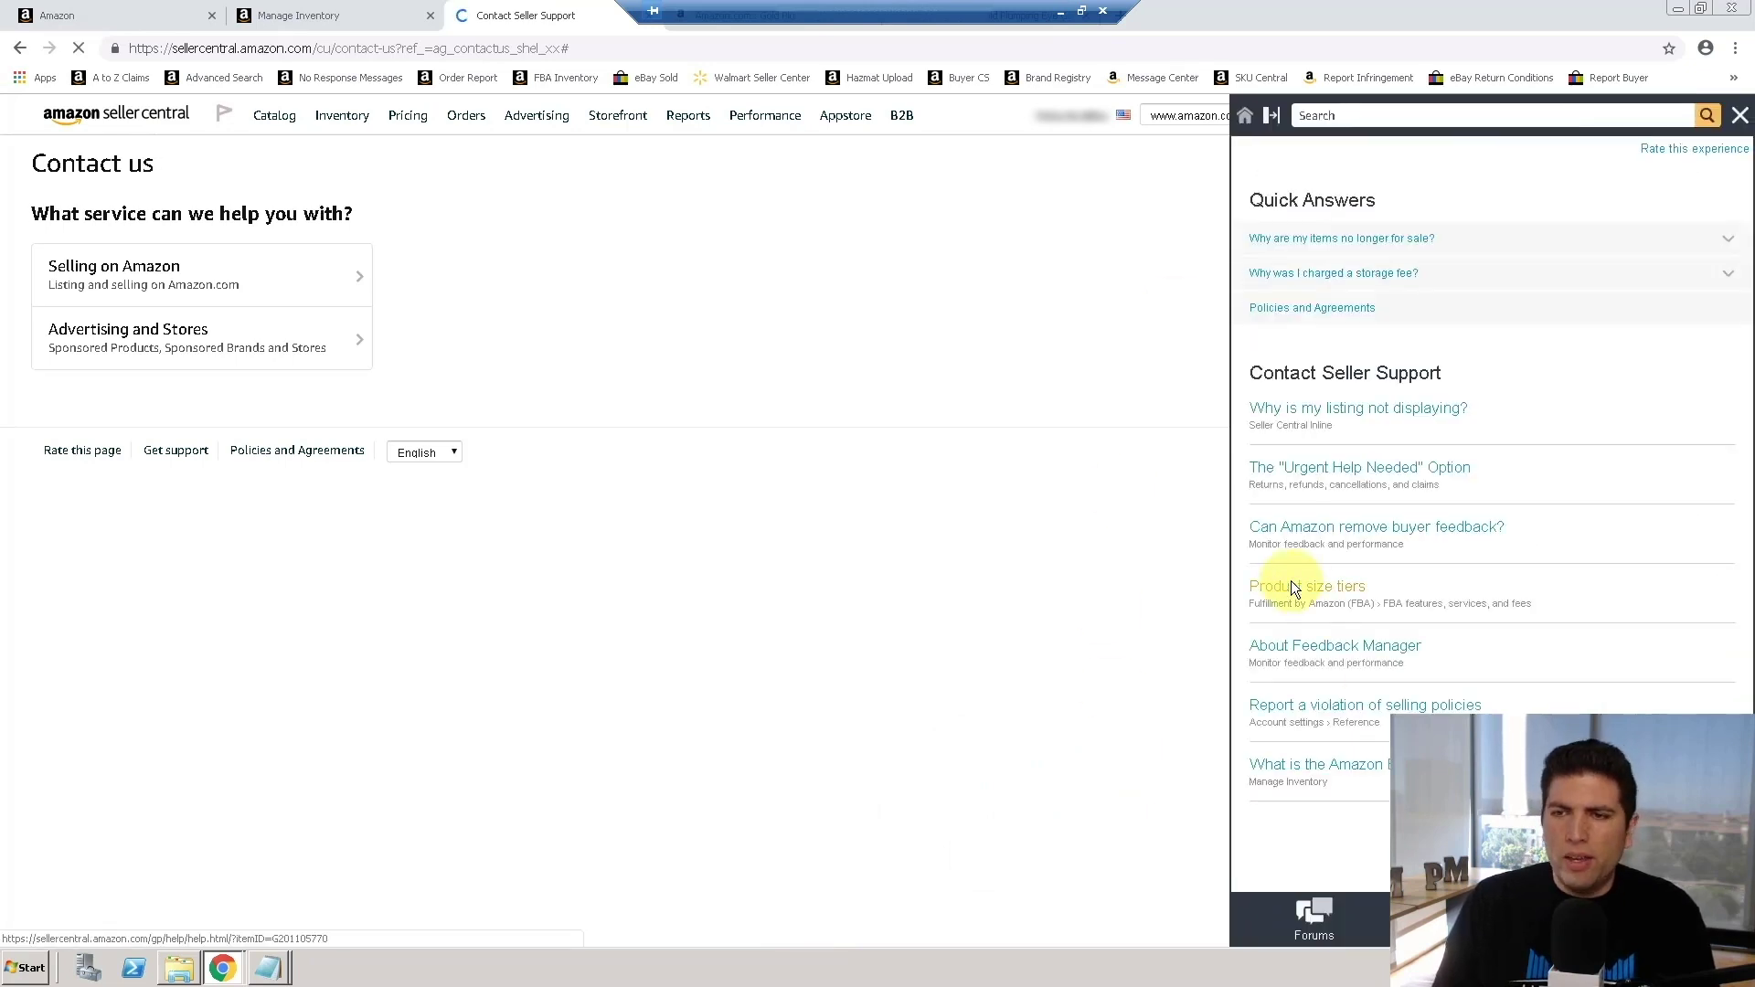
left_click(1291, 582)
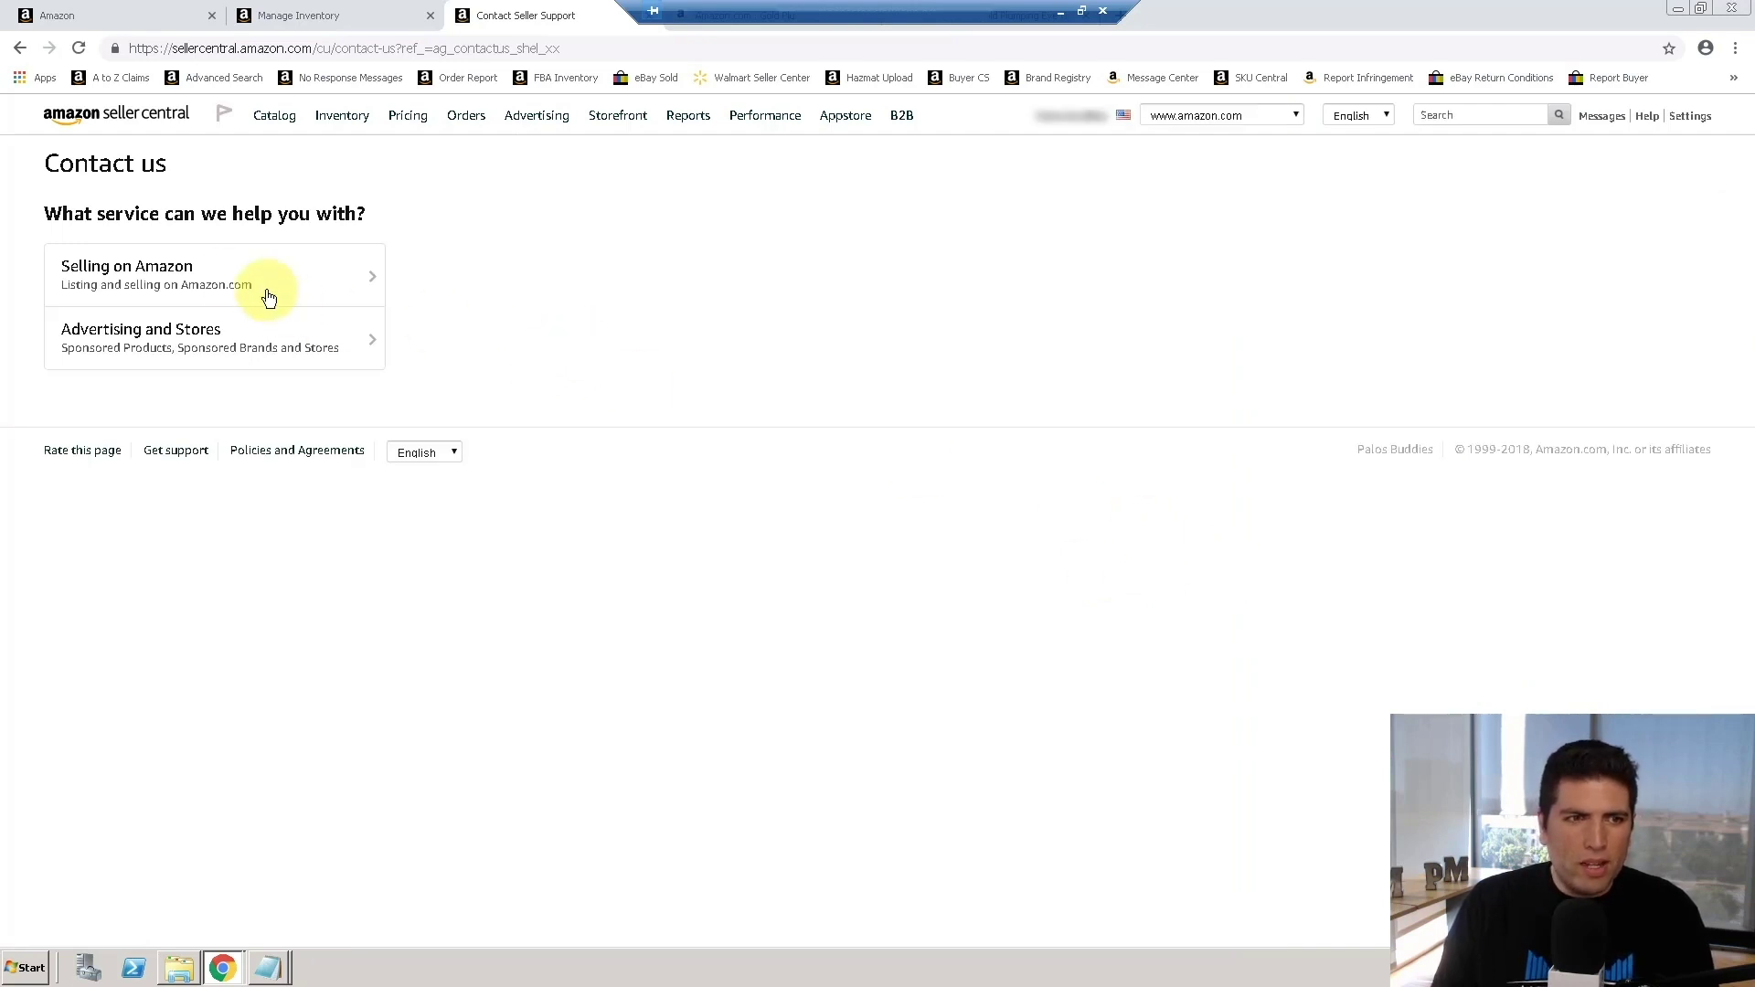
Start a Selling on Amazon case, bring up the full issue list and choose Other FBA issue under Fulfillment by Amazon.
left_click(234, 287)
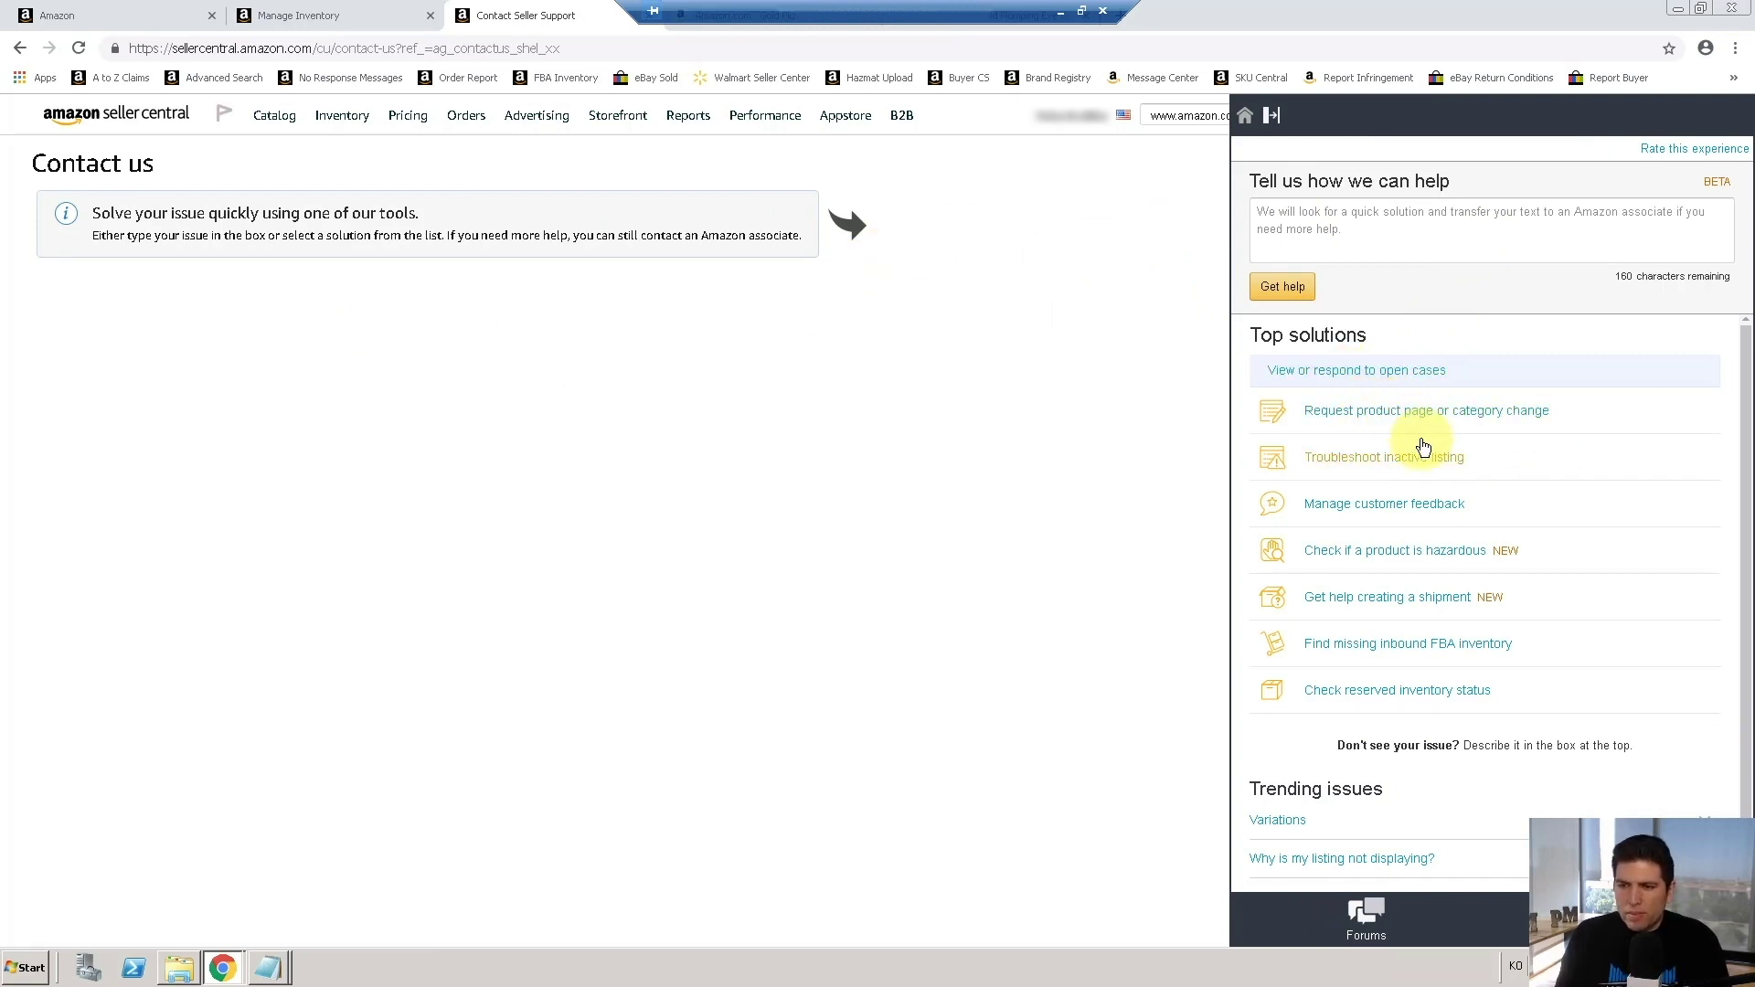
left_click(1383, 420)
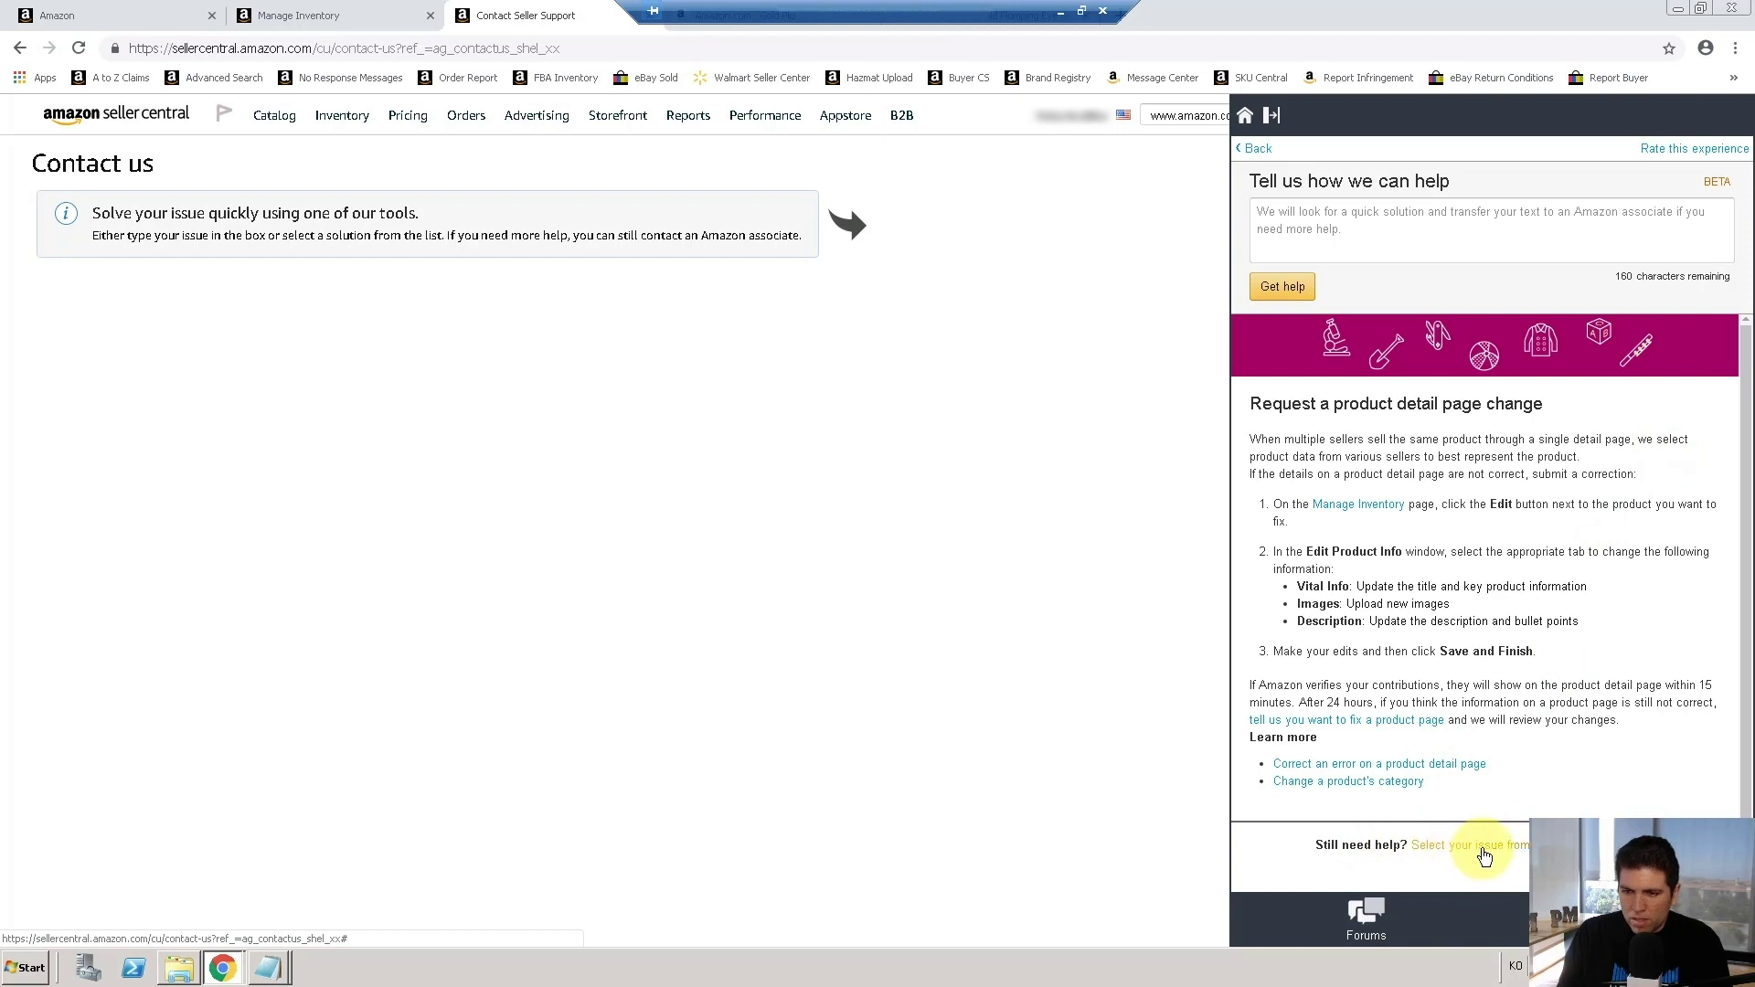
left_click(1513, 846)
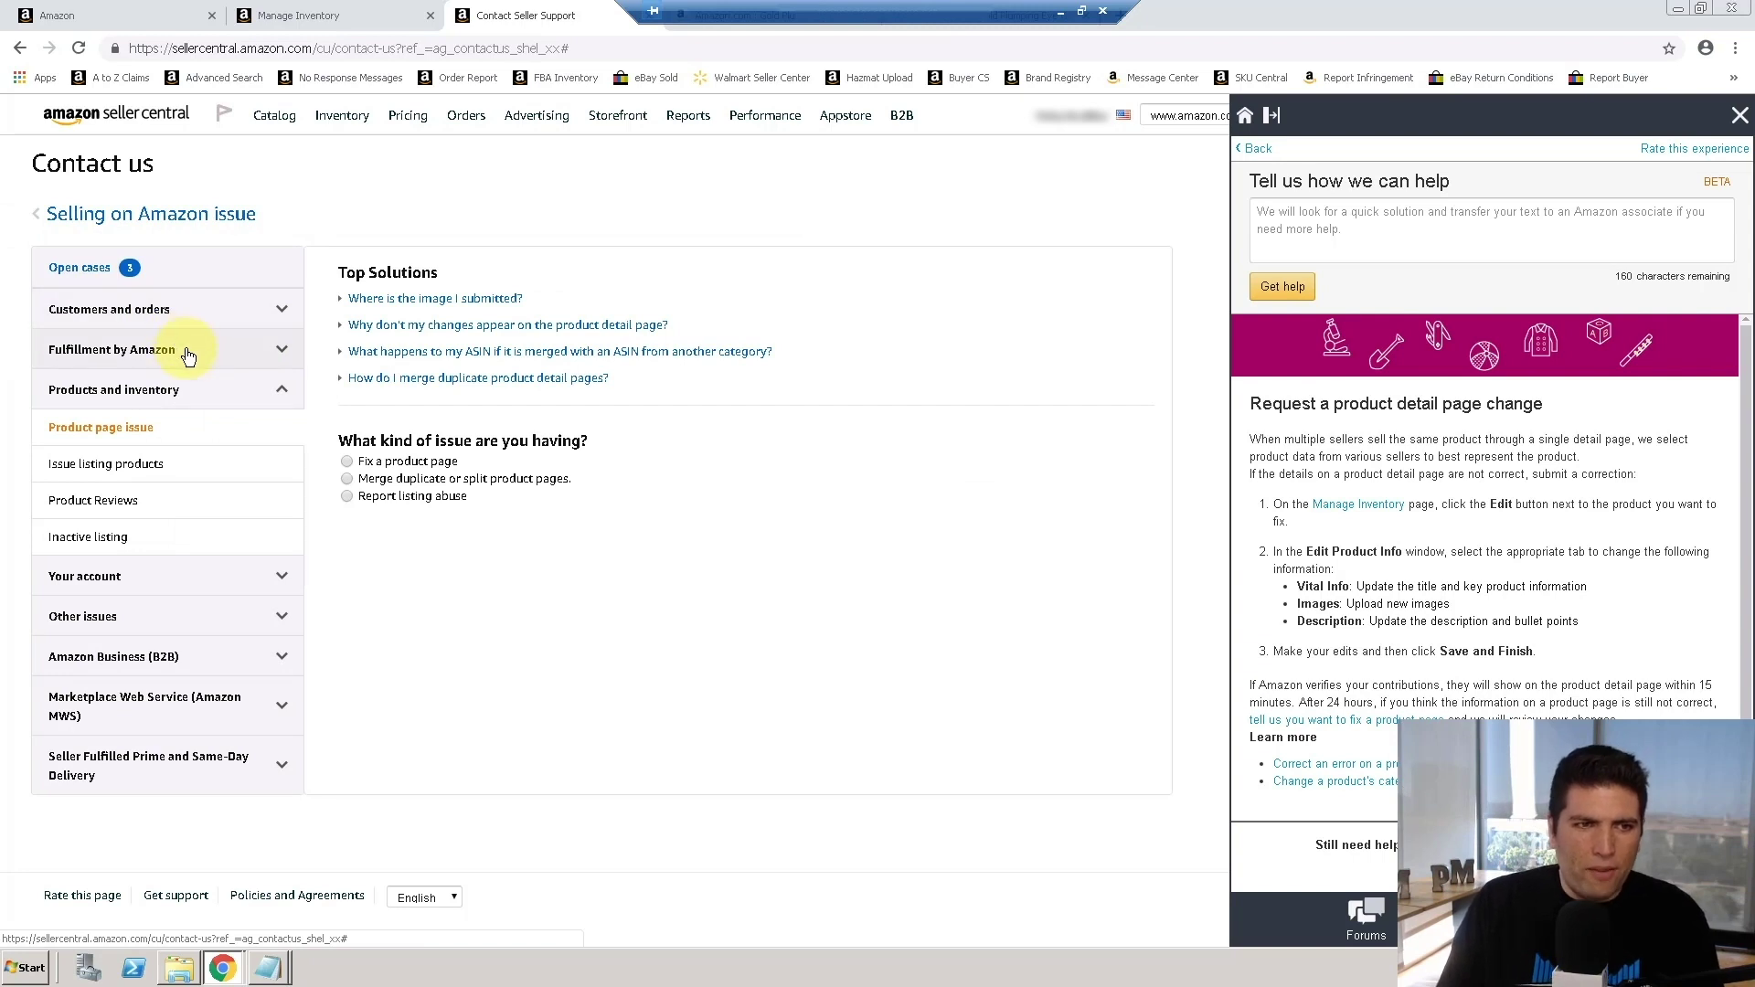
left_click(186, 352)
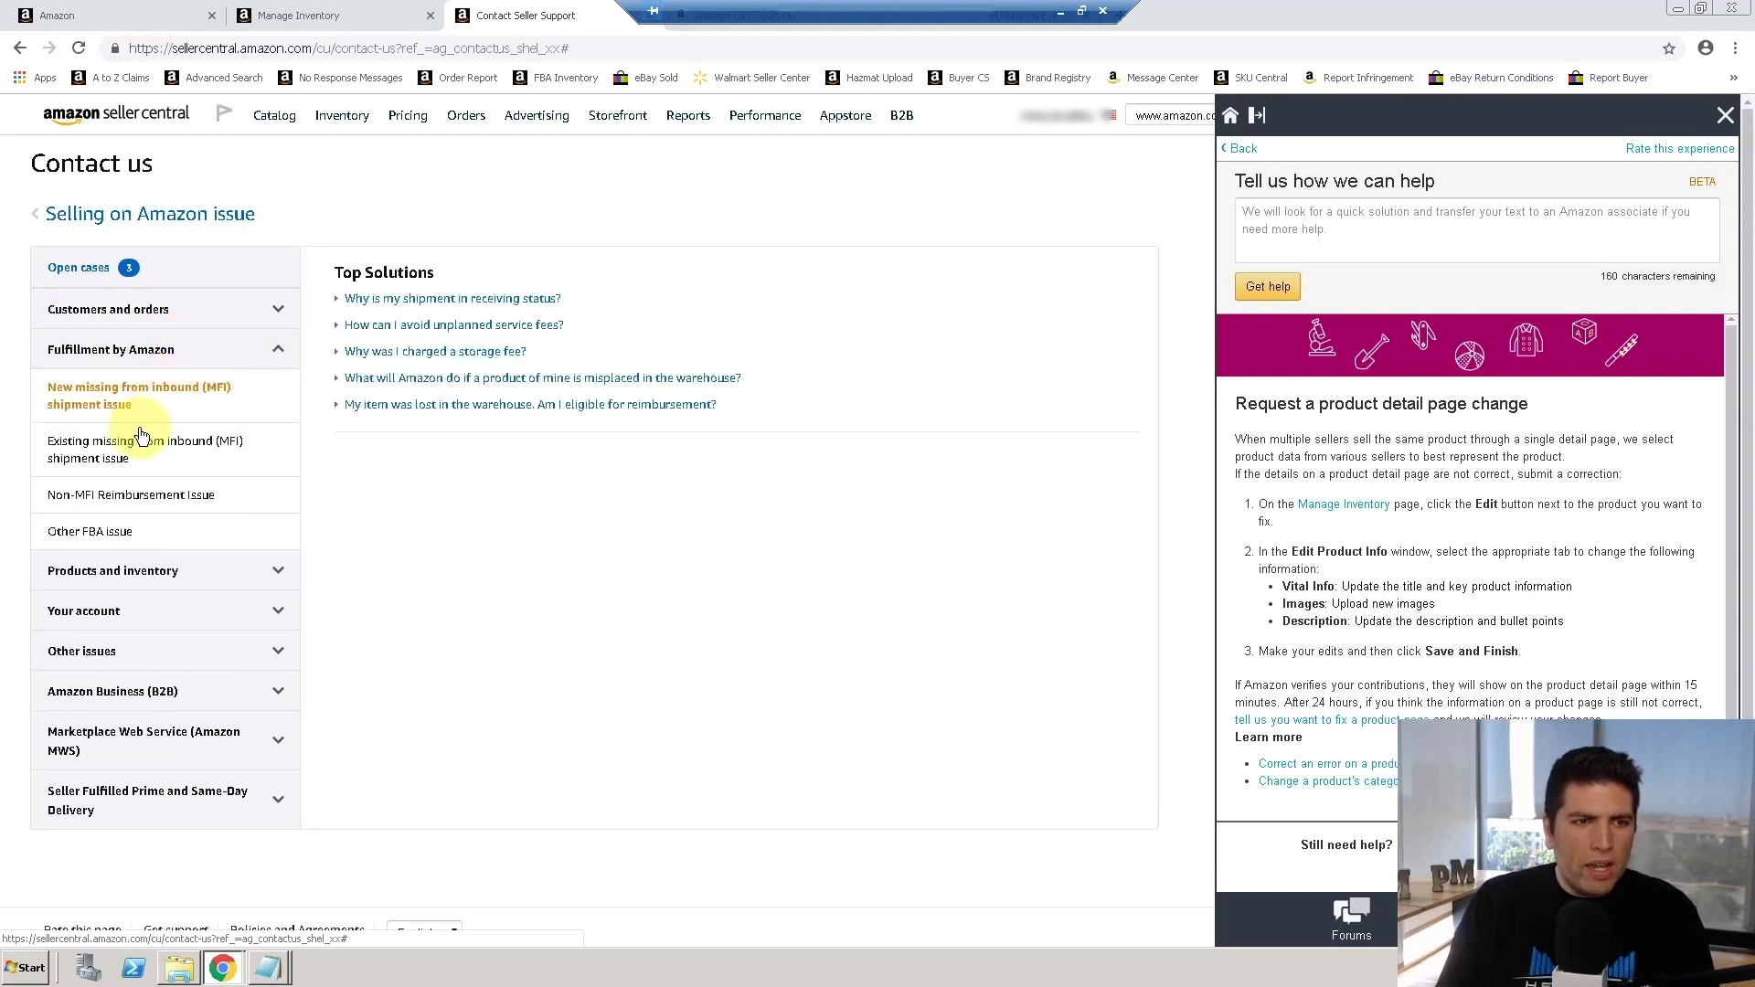
left_click(106, 536)
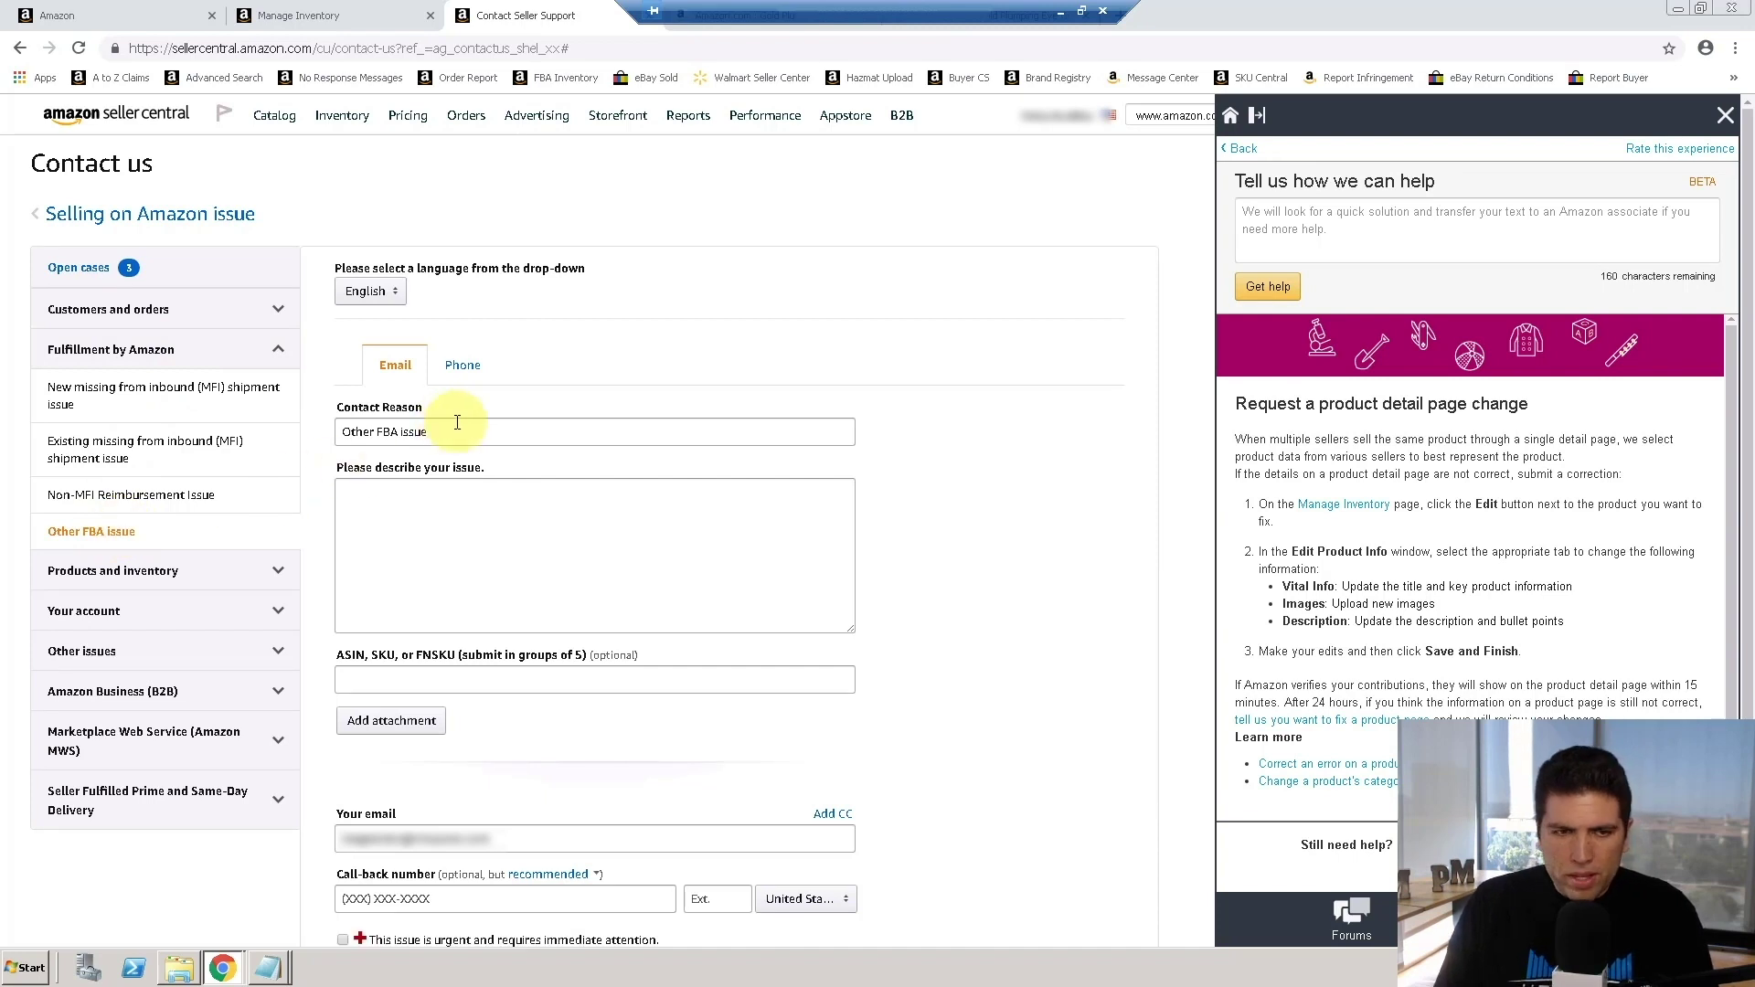
Look at the Damaged folder in the REFUND GENIE downloads folder and return to the case form.
left_click(179, 967)
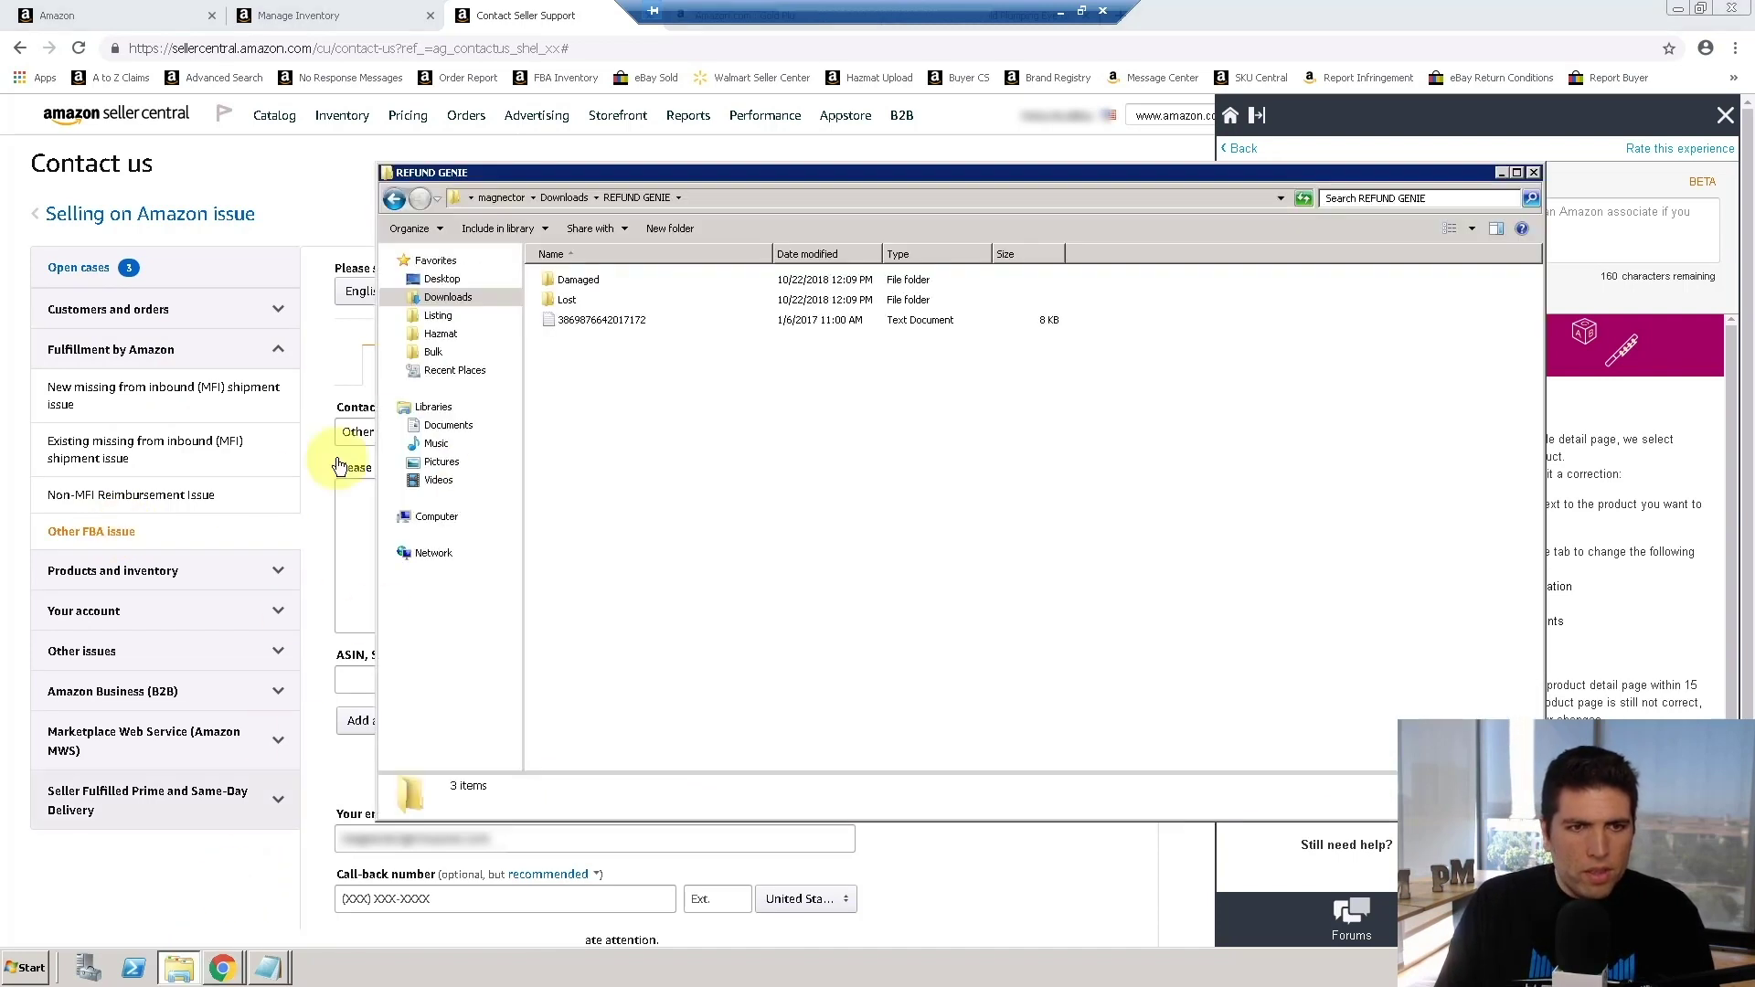
left_click(586, 285)
left_click(951, 855)
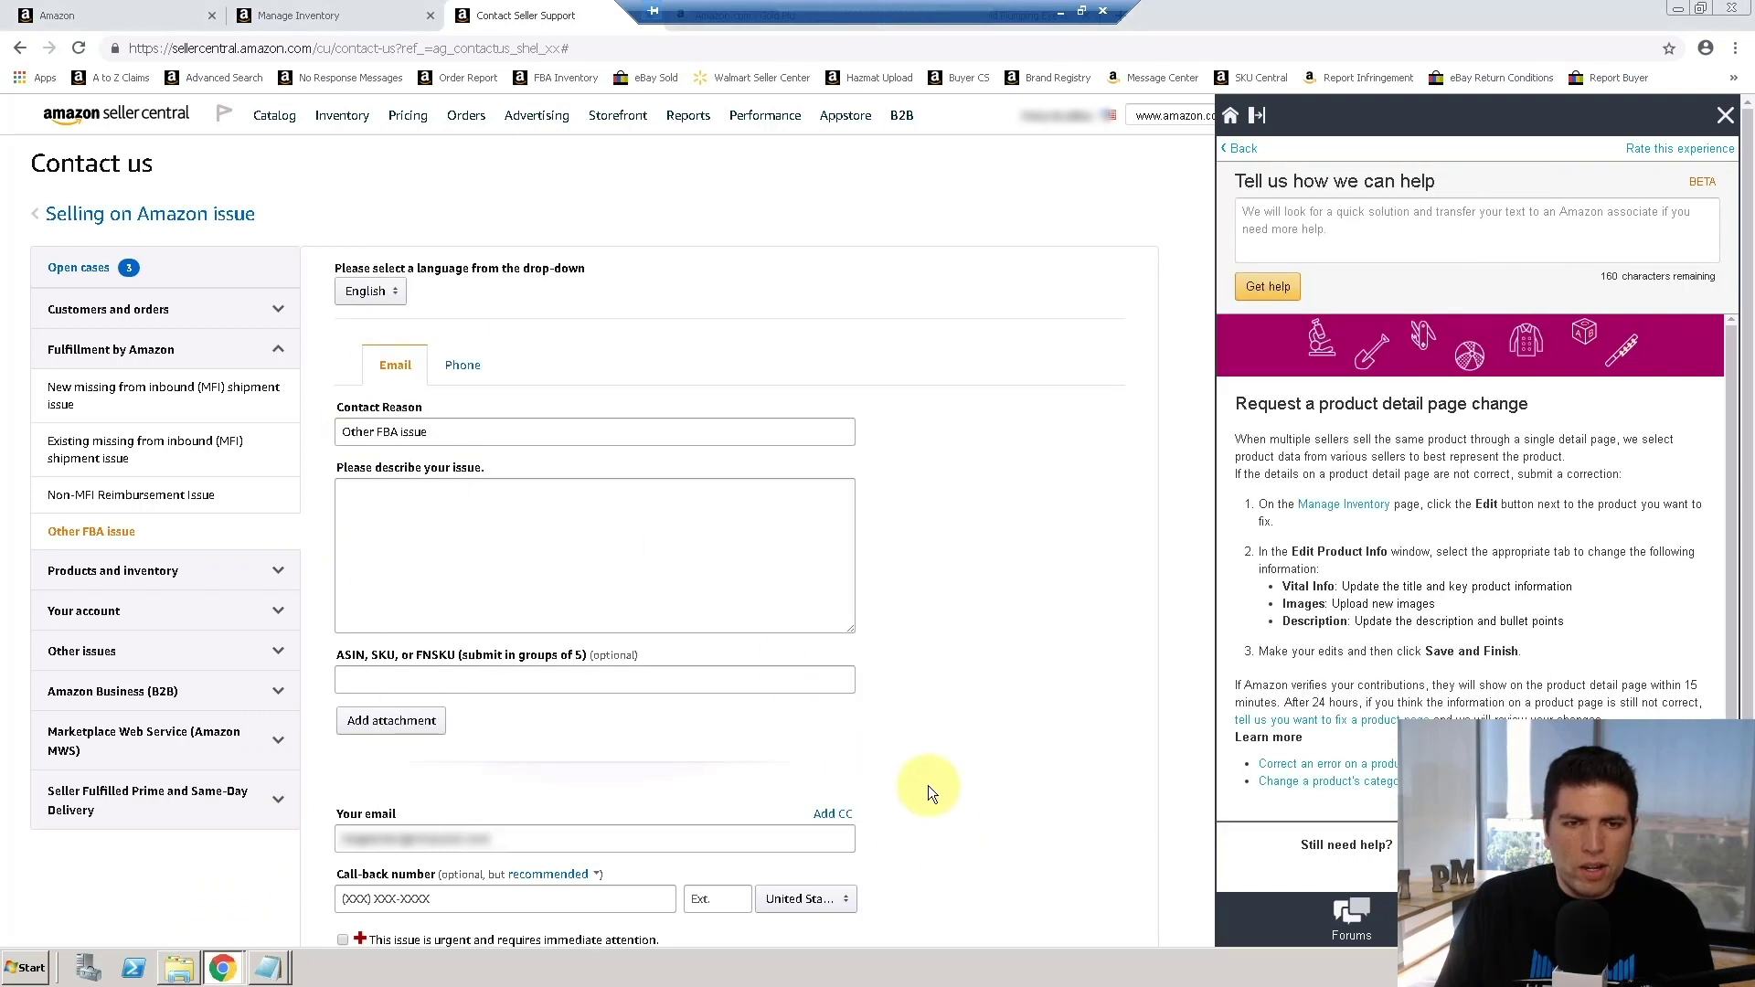
Set the case's contact reason to "Reimbursement Request - Damaged Inventory".
triple_click(558, 429)
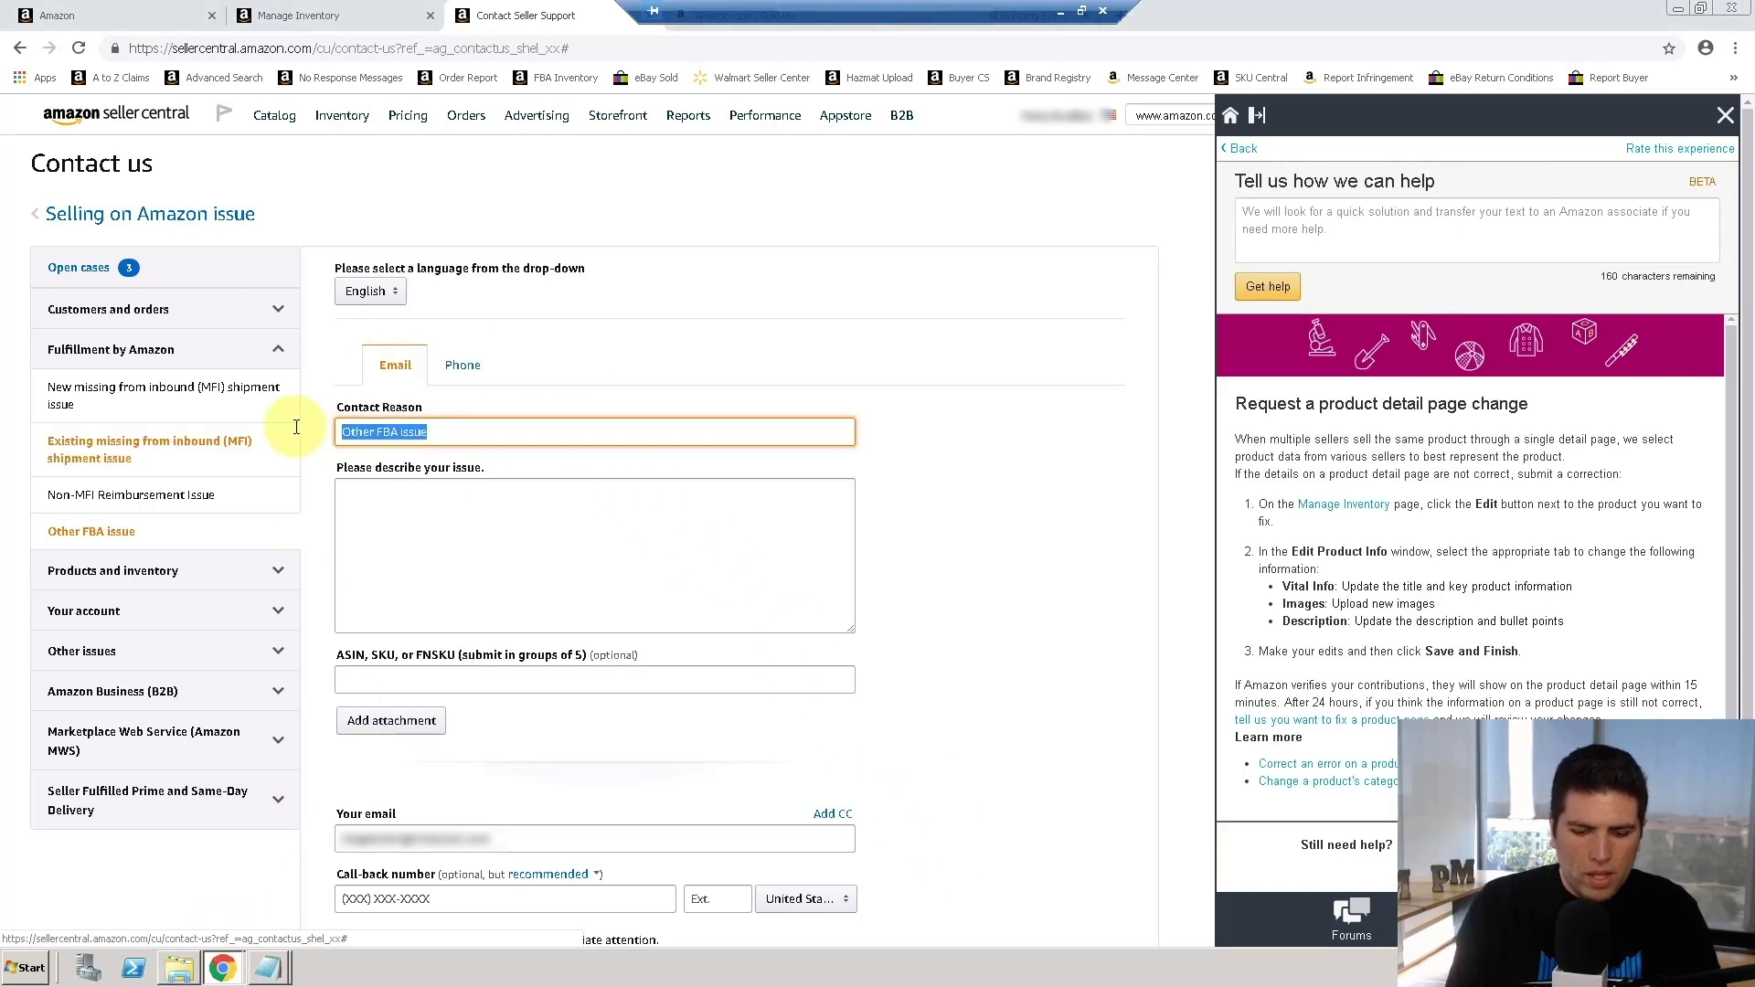
type("Rein")
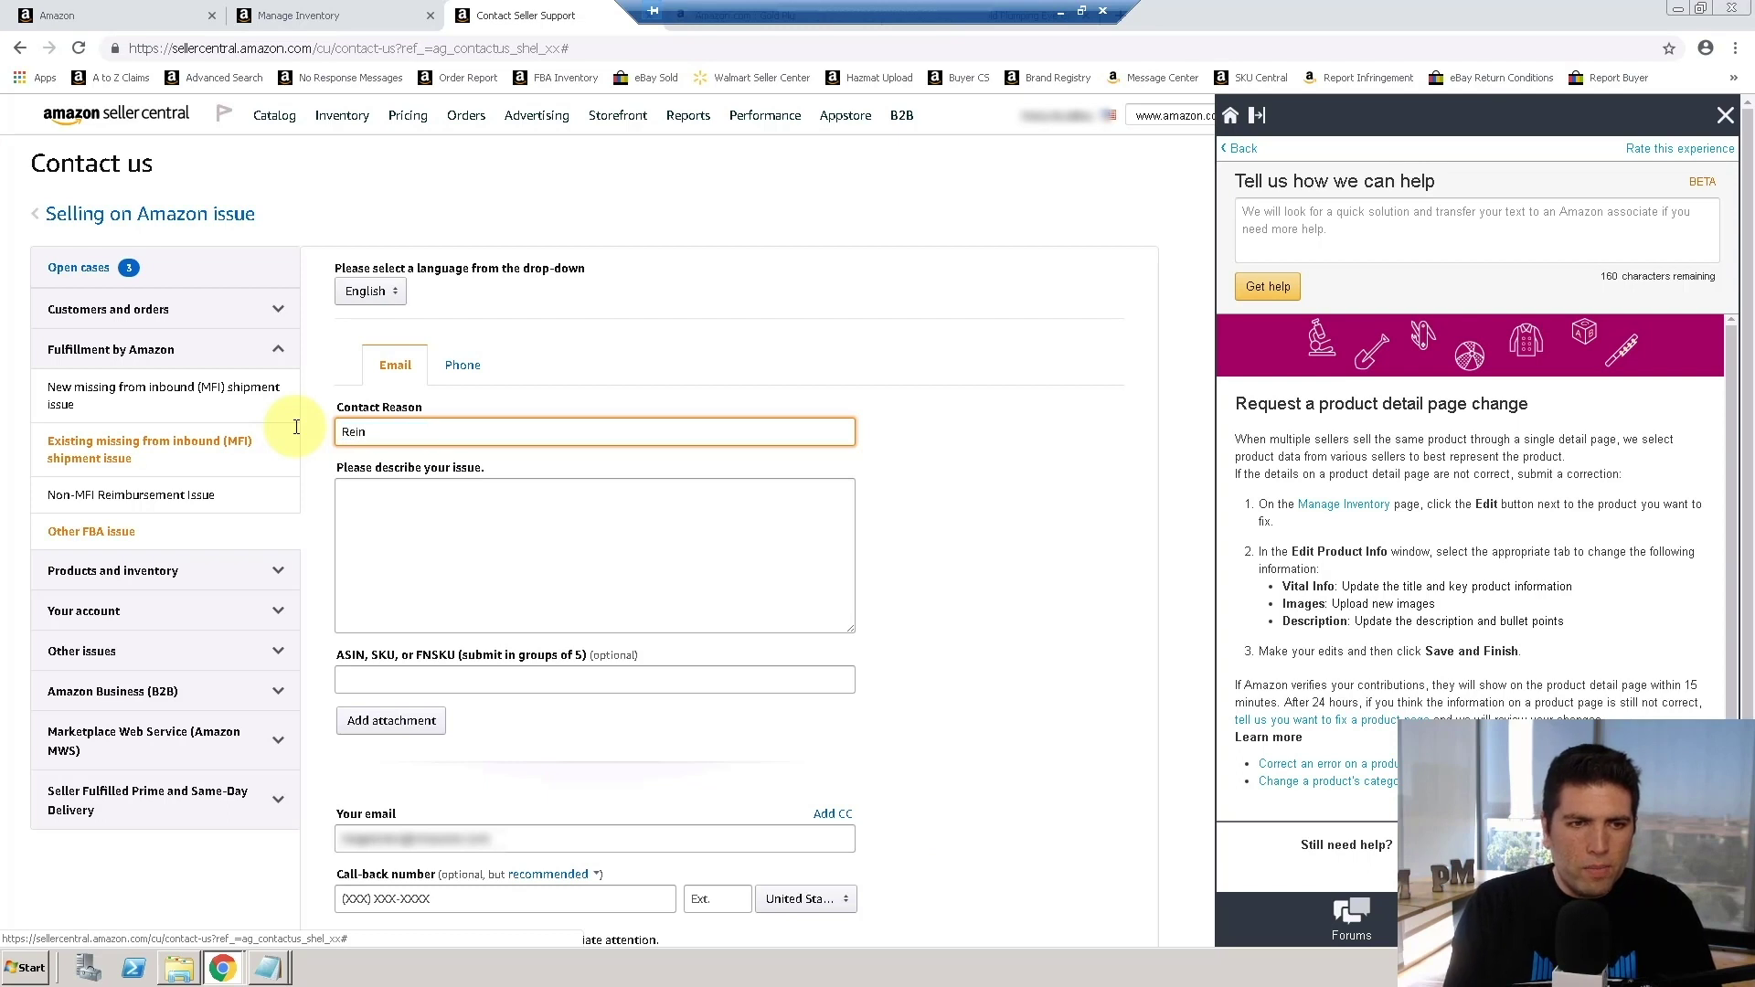
key("BackSpace")
type("mbursement RE")
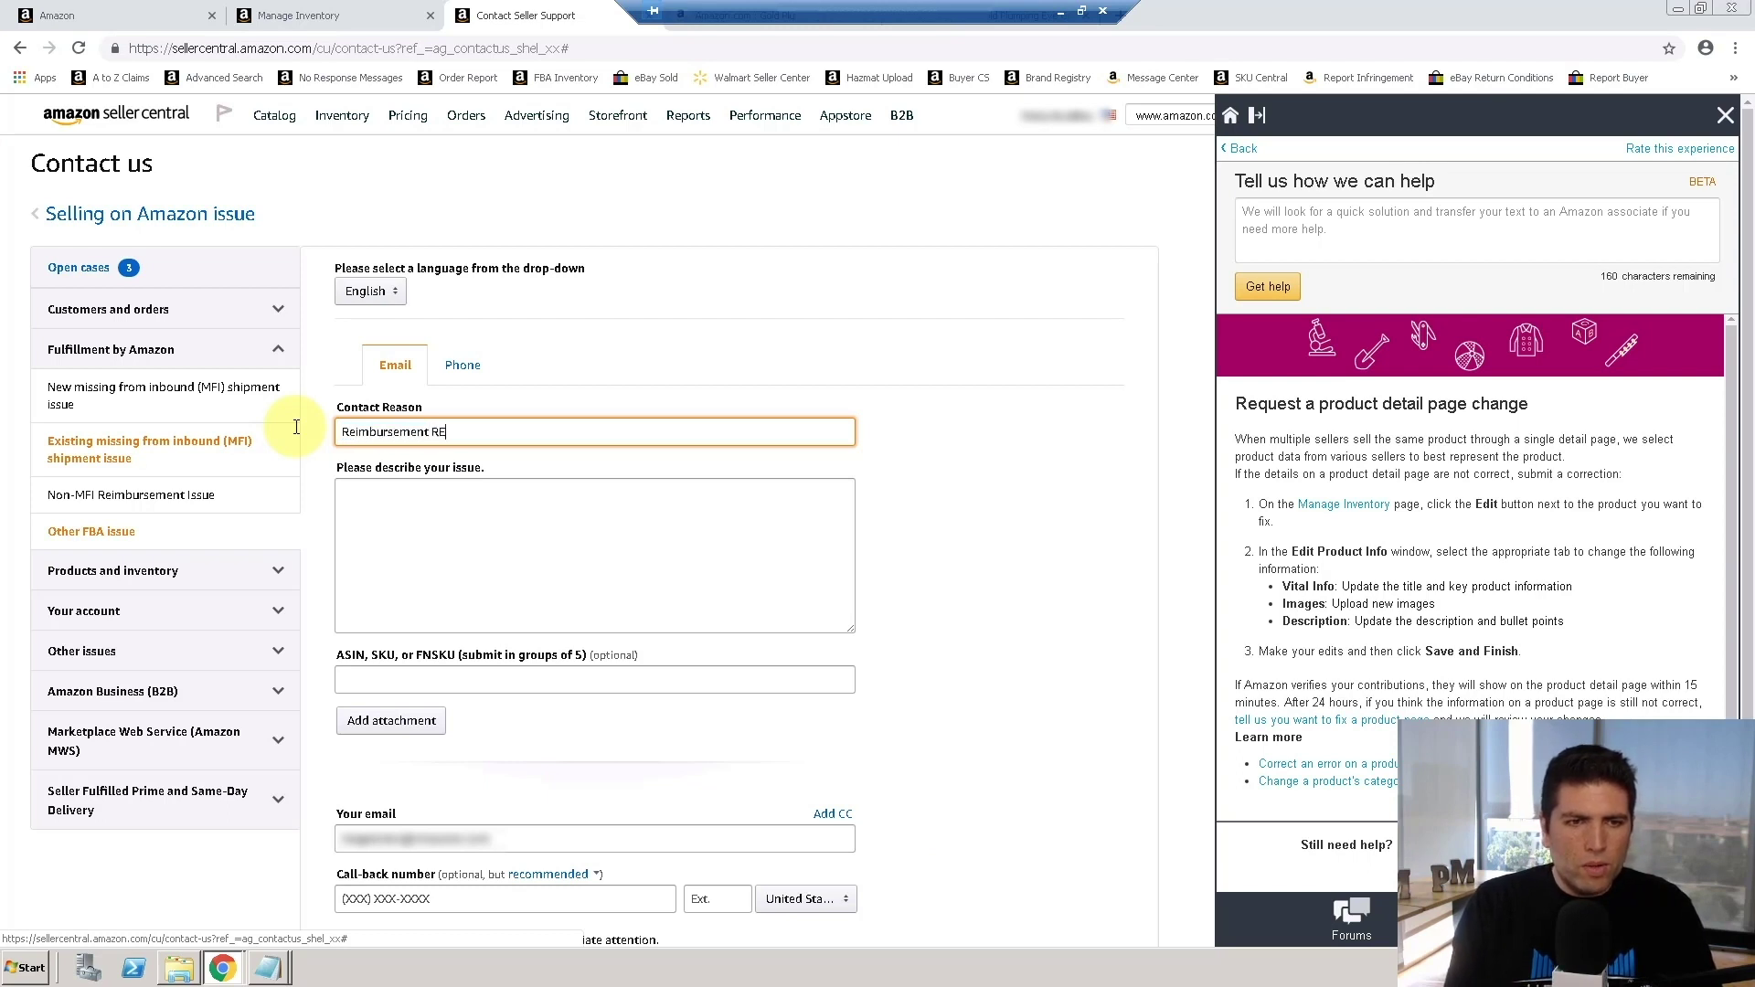
type("qu")
key("BackSpace")
key("BackSpace")
key("BackSpace")
type("equest")
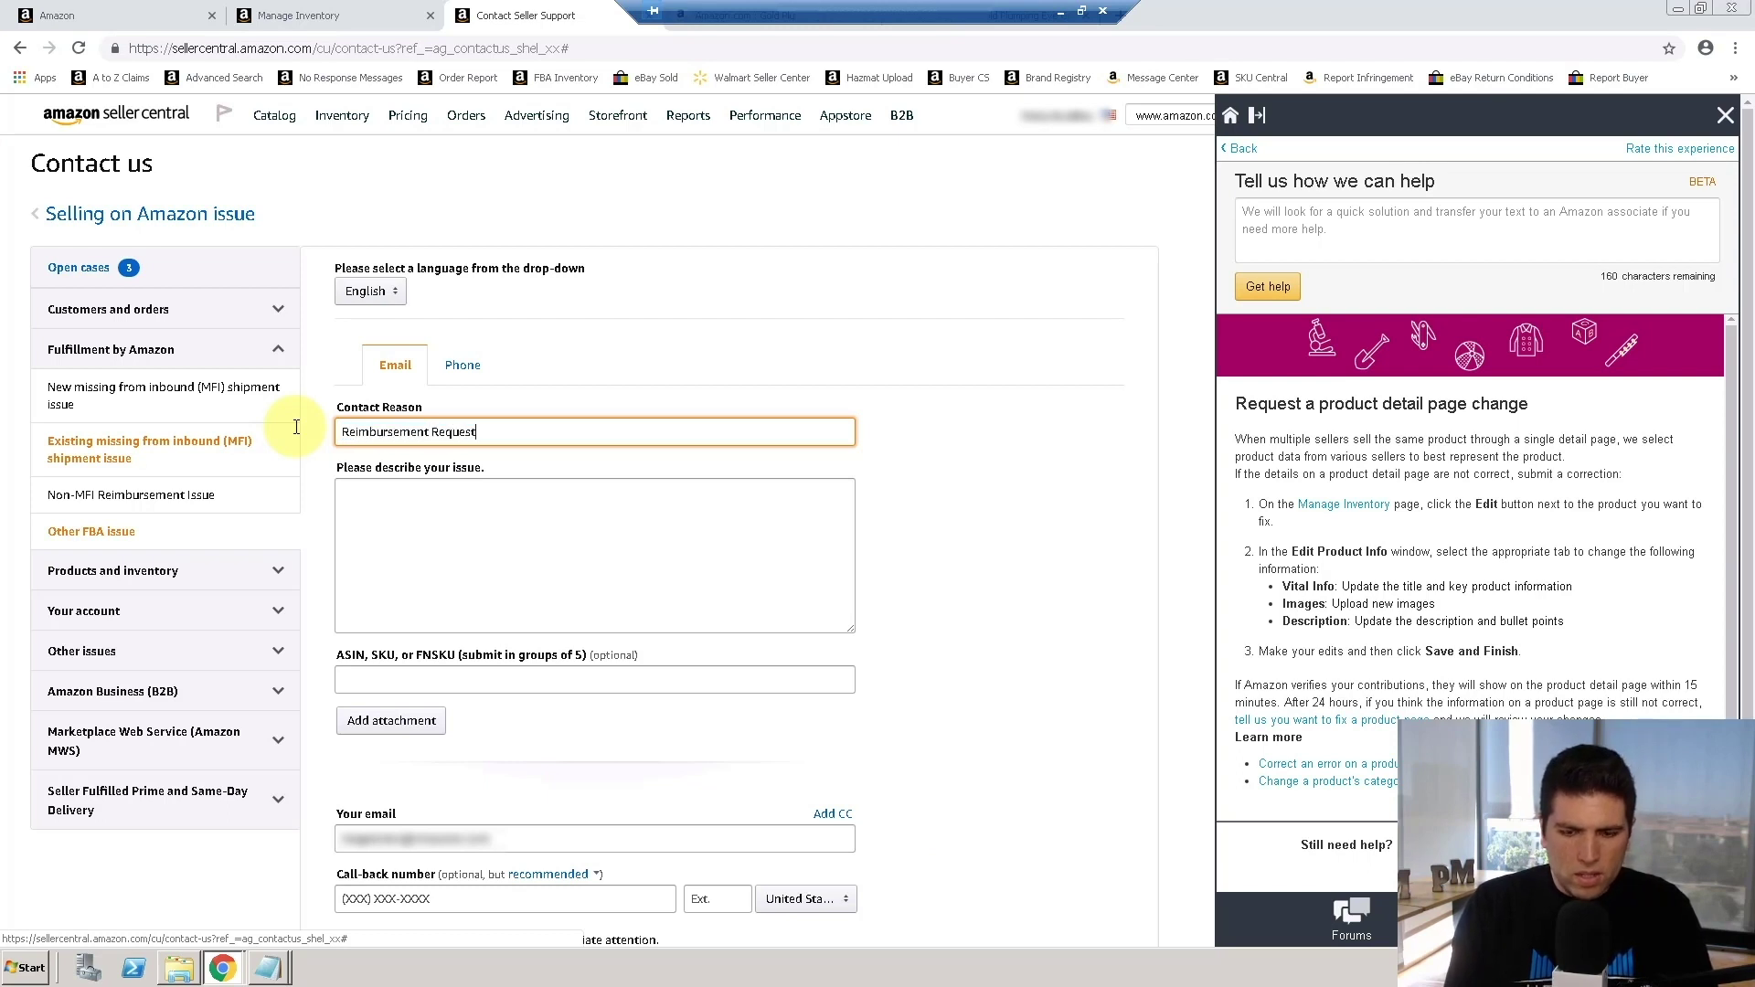
type(" - Damaged ")
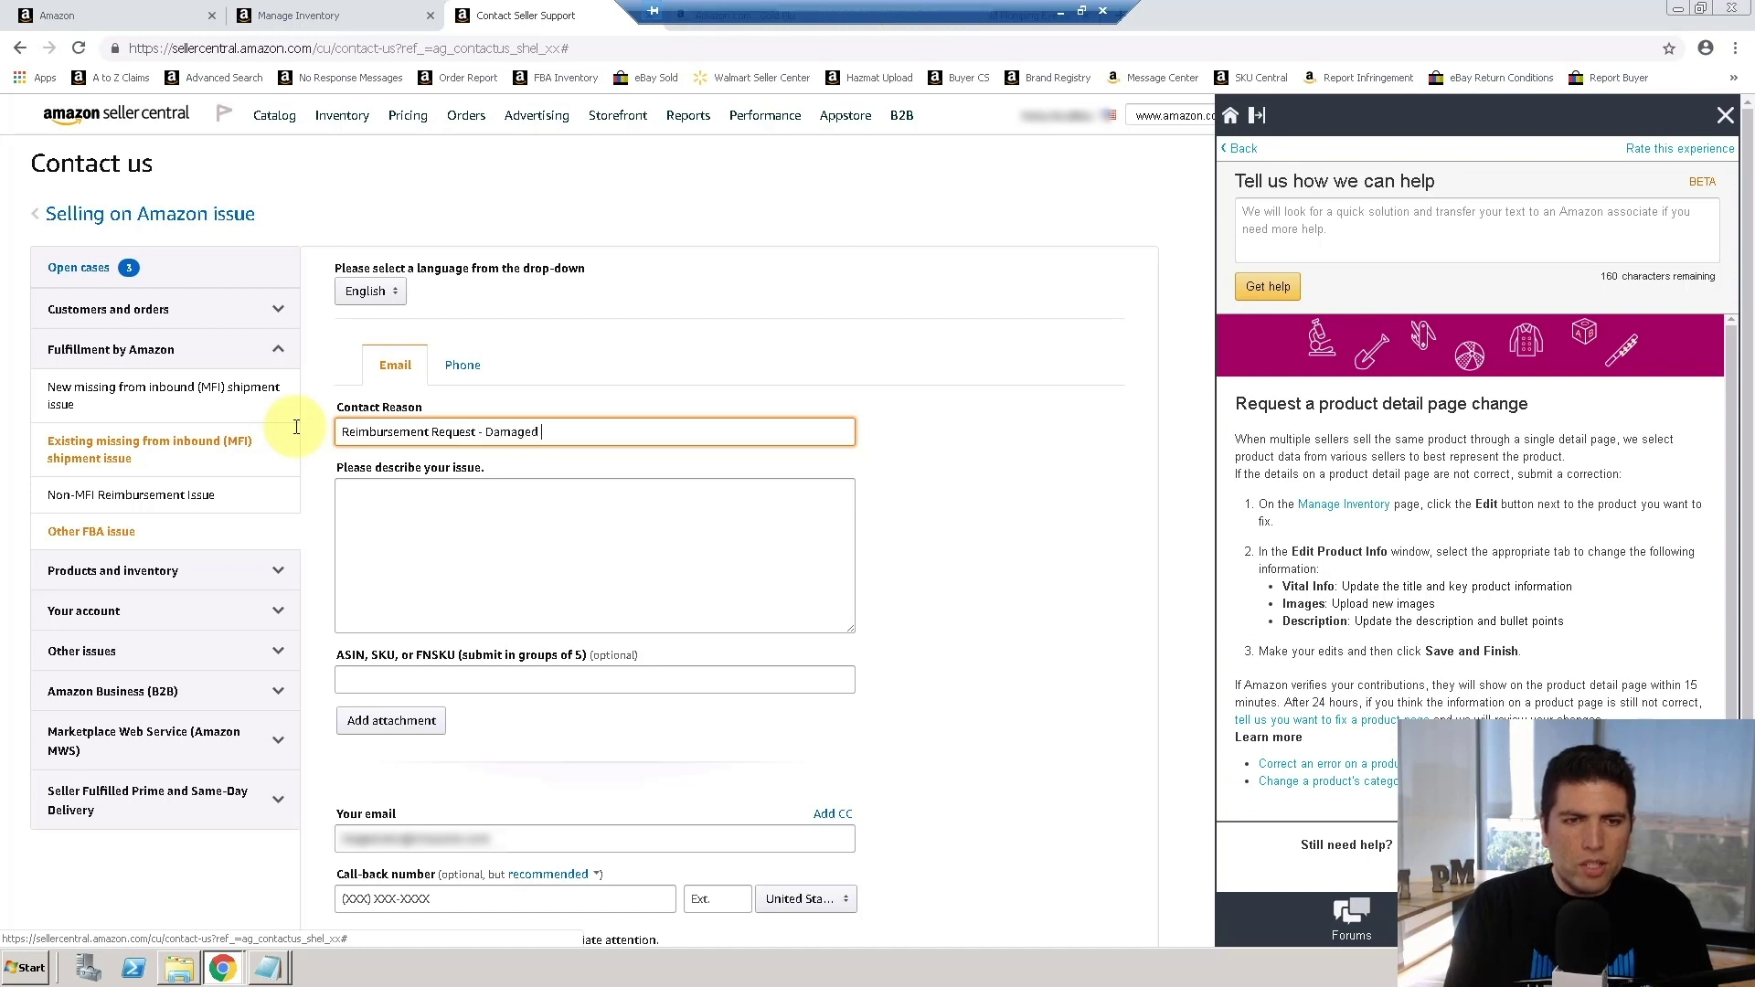
type("Inventory")
Begin the case description with "Please view the attached 5 files for ASINS where product was damaged by Amazon, yet I have not yet been reimbursed.".
left_click(465, 540)
type("Pl")
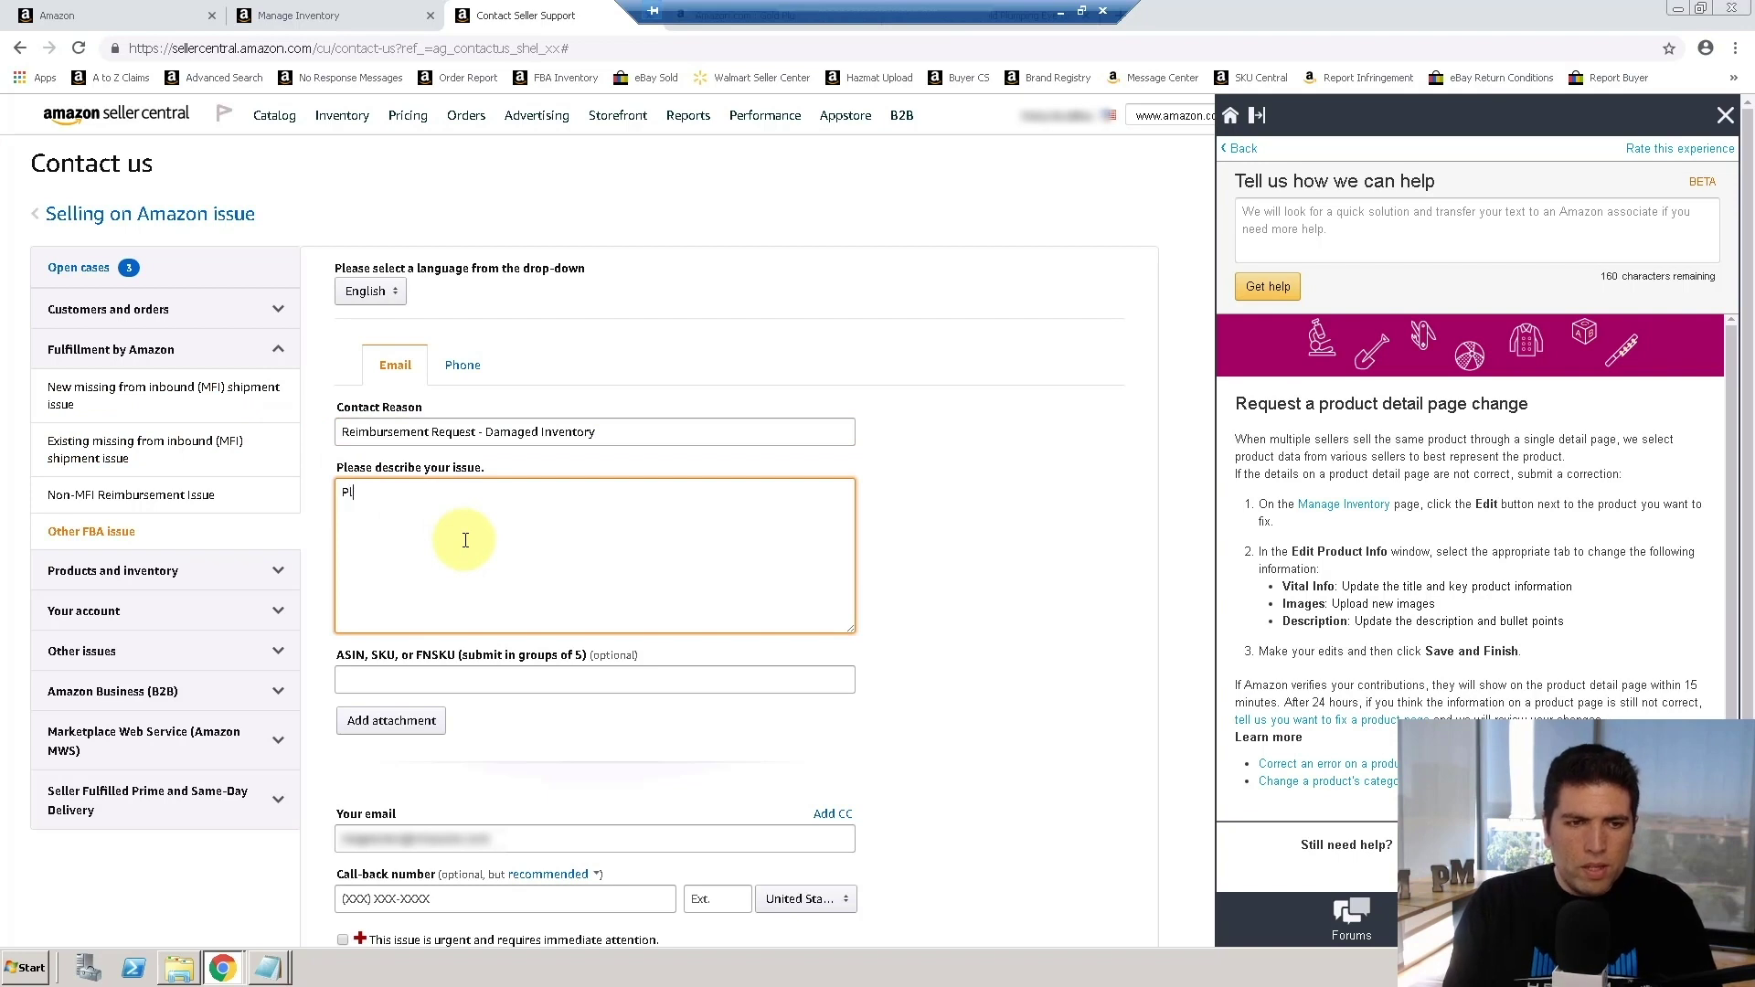
type("ease view the attach")
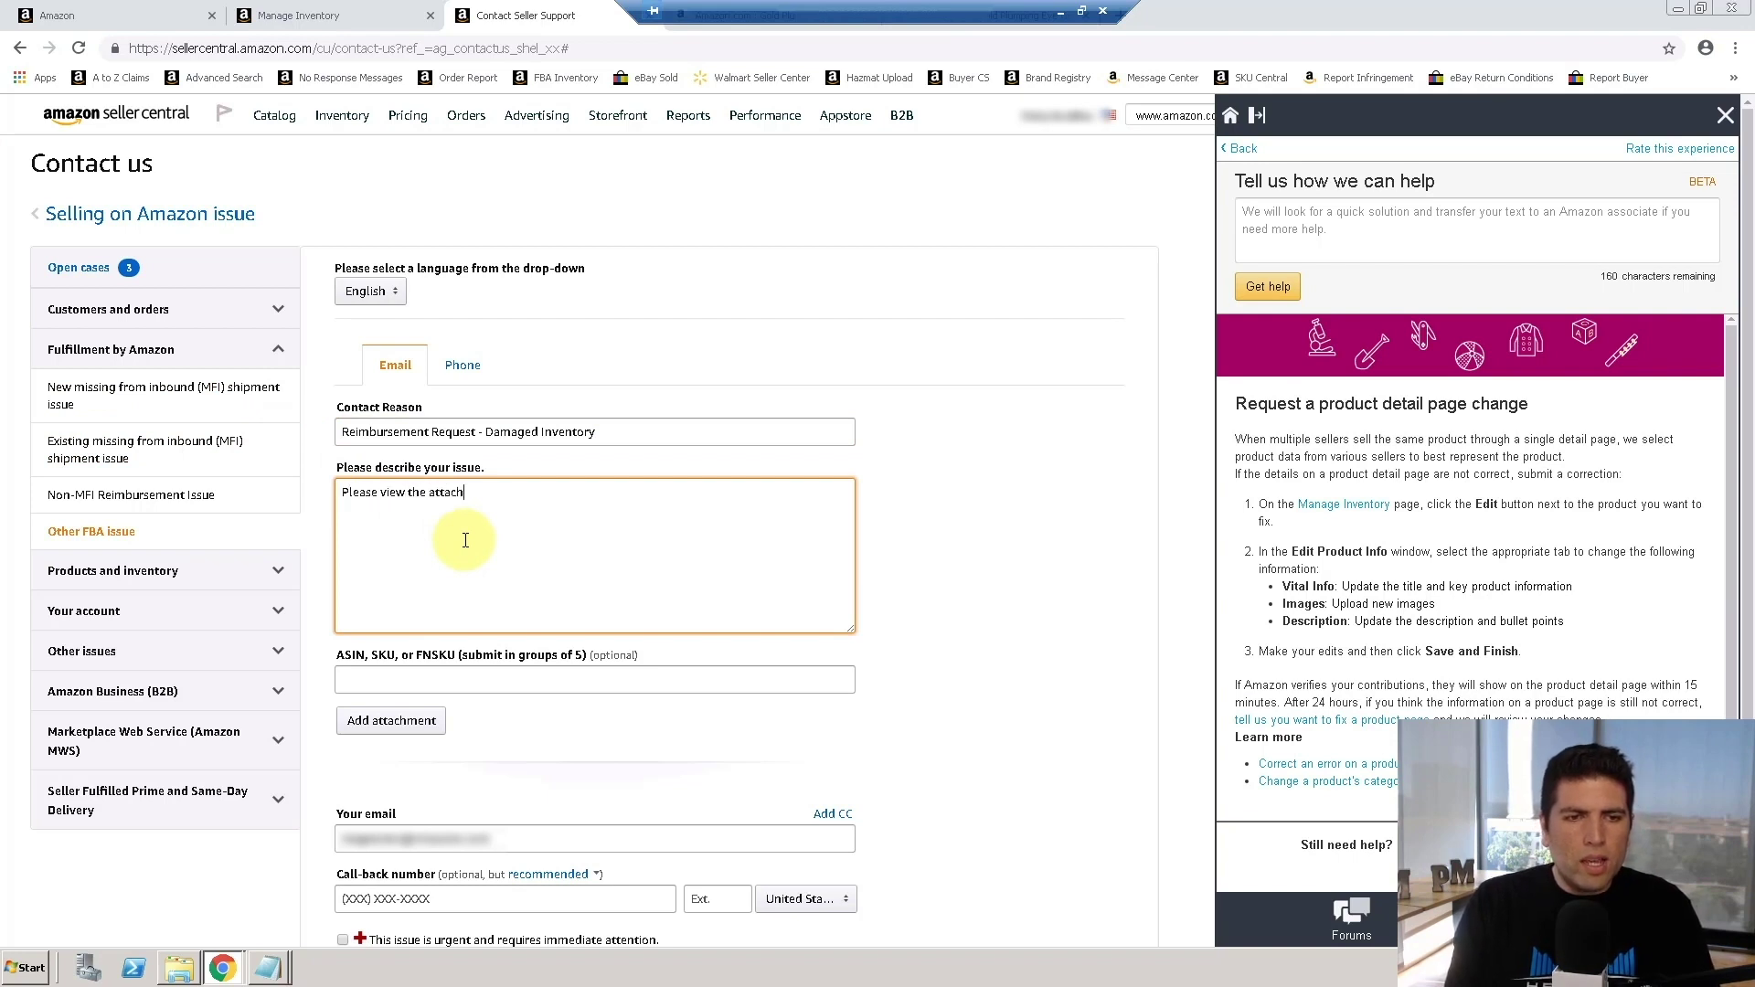
type("ed 5 fil")
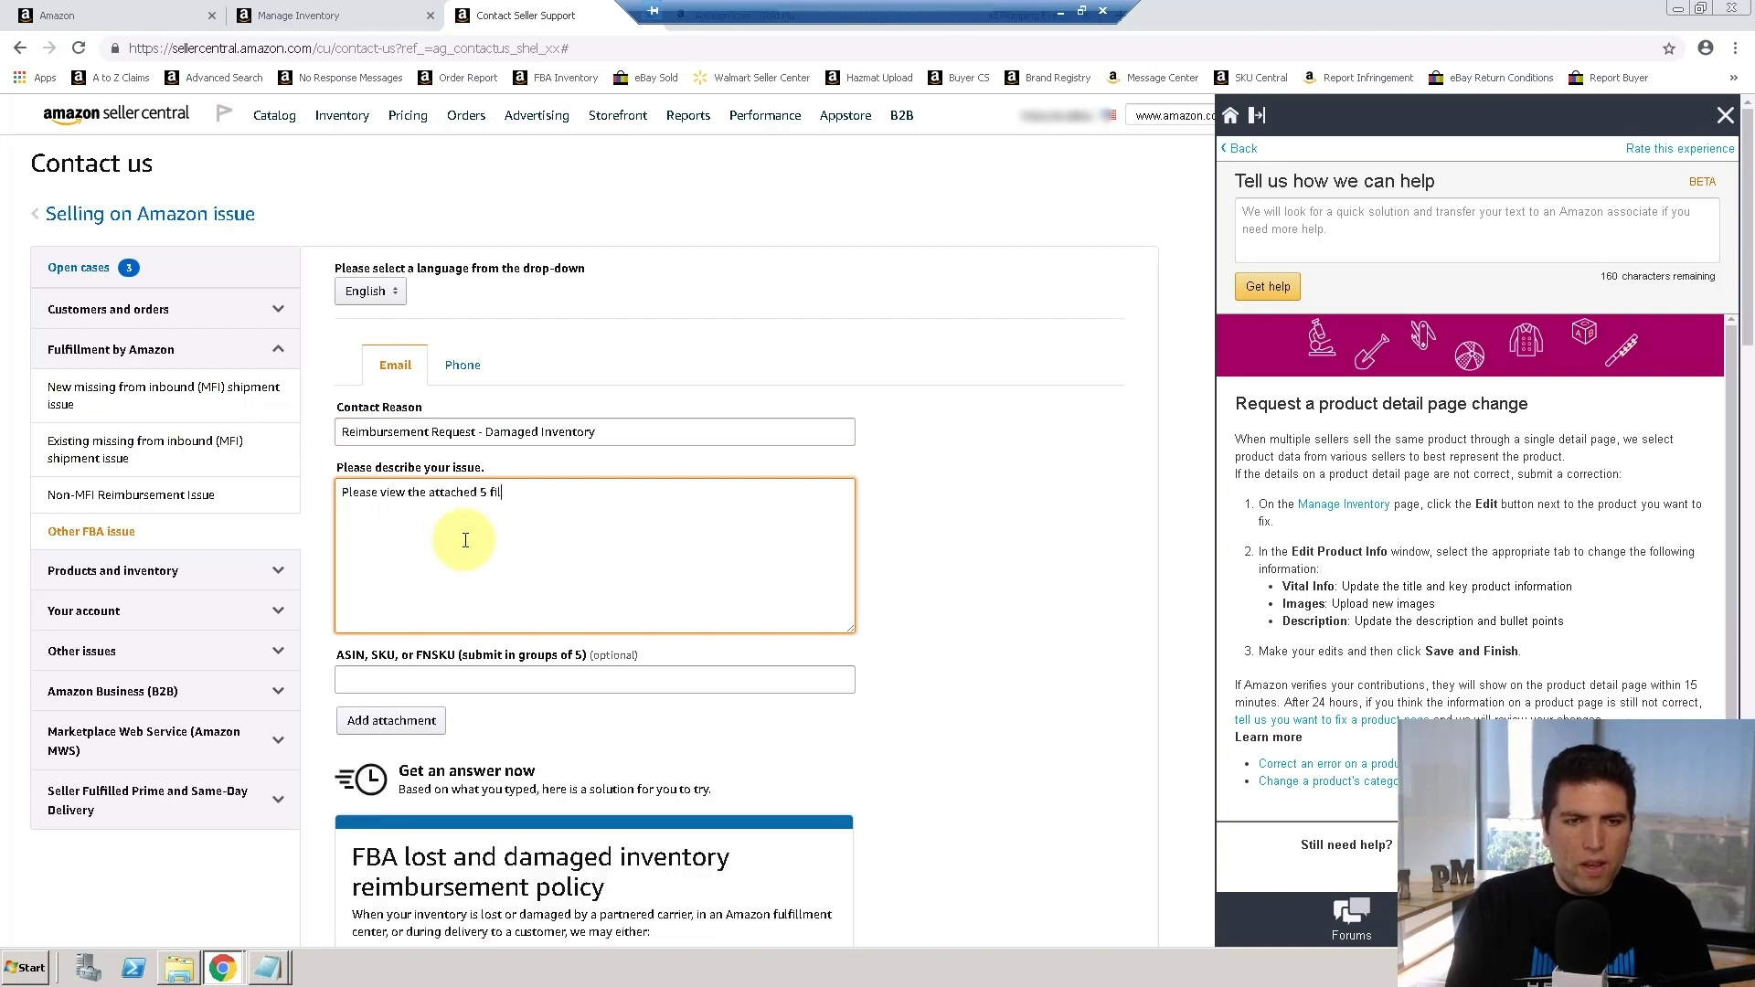
type("es for ASIN")
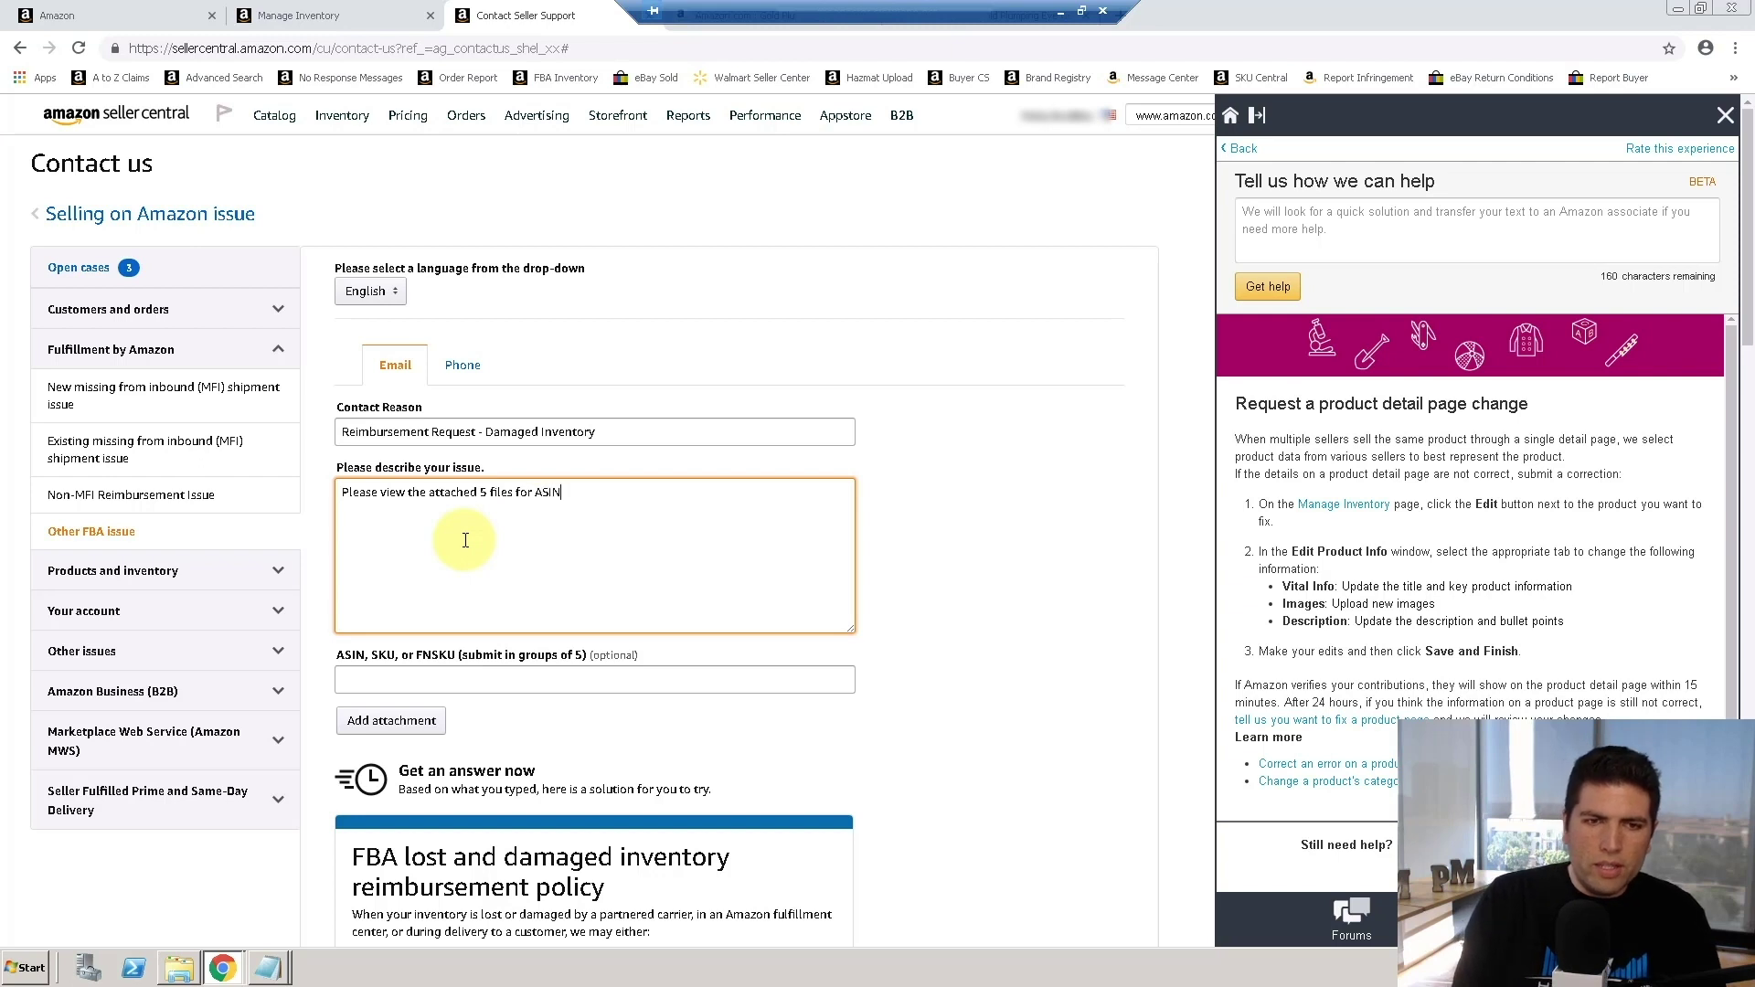
type("S where produc")
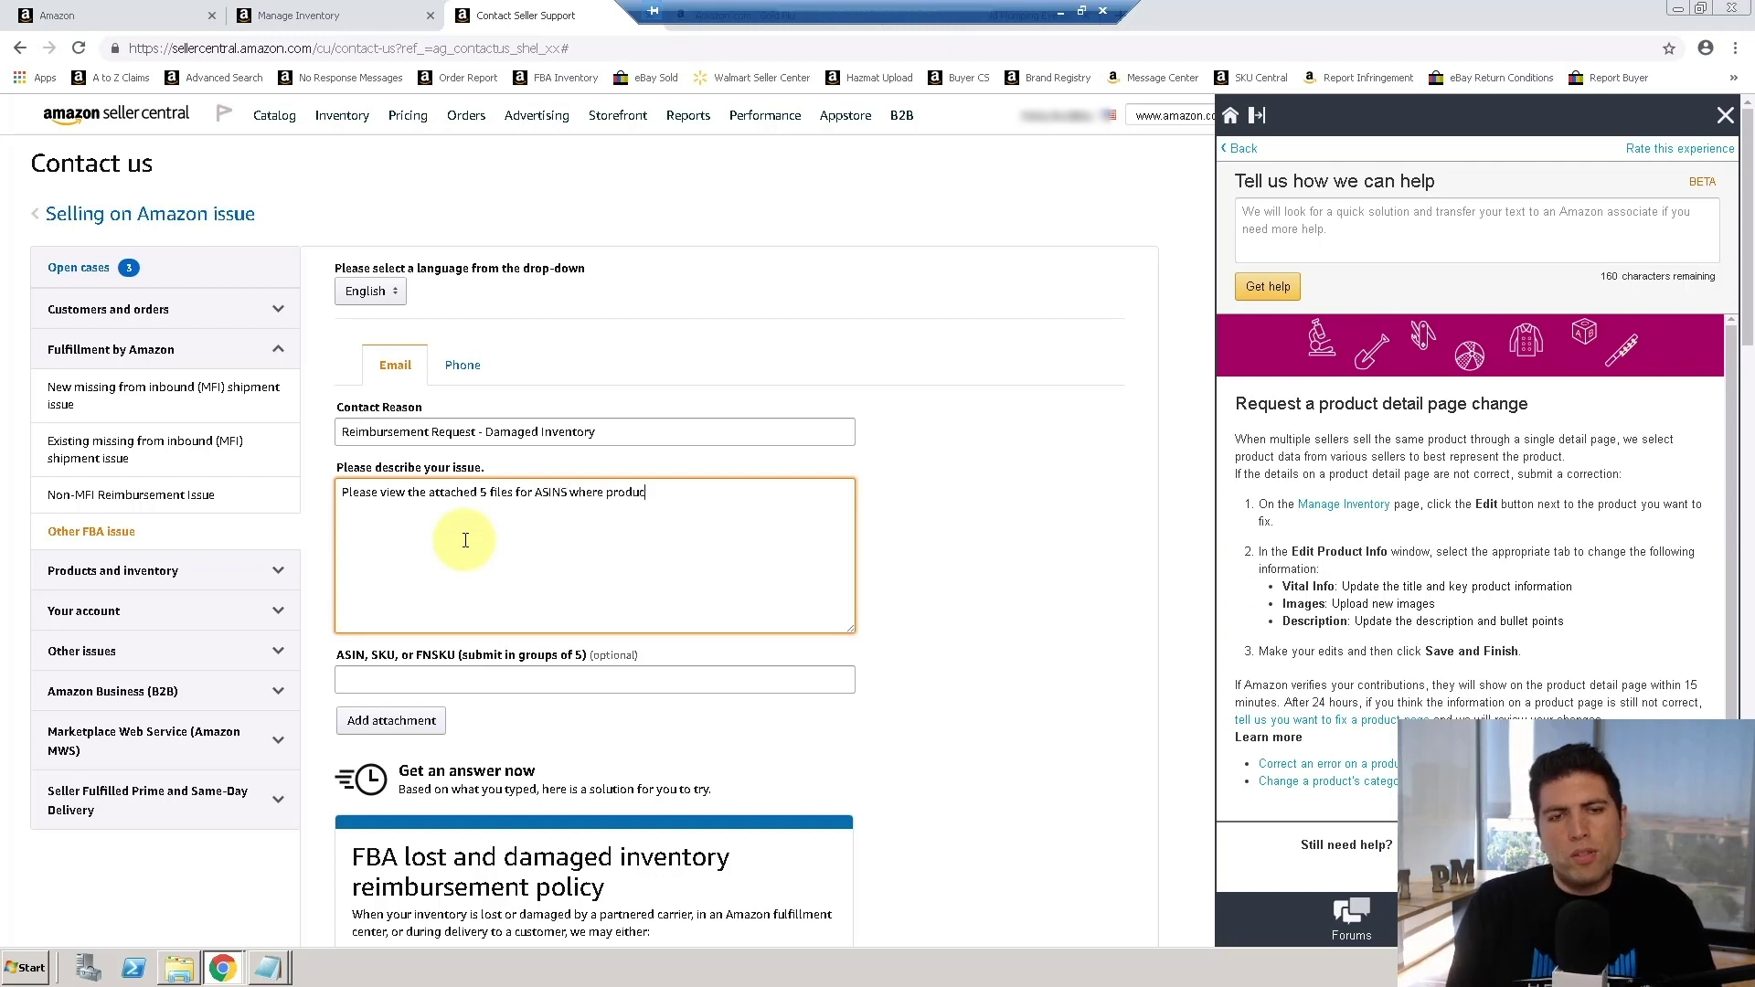
type("t was damaged by")
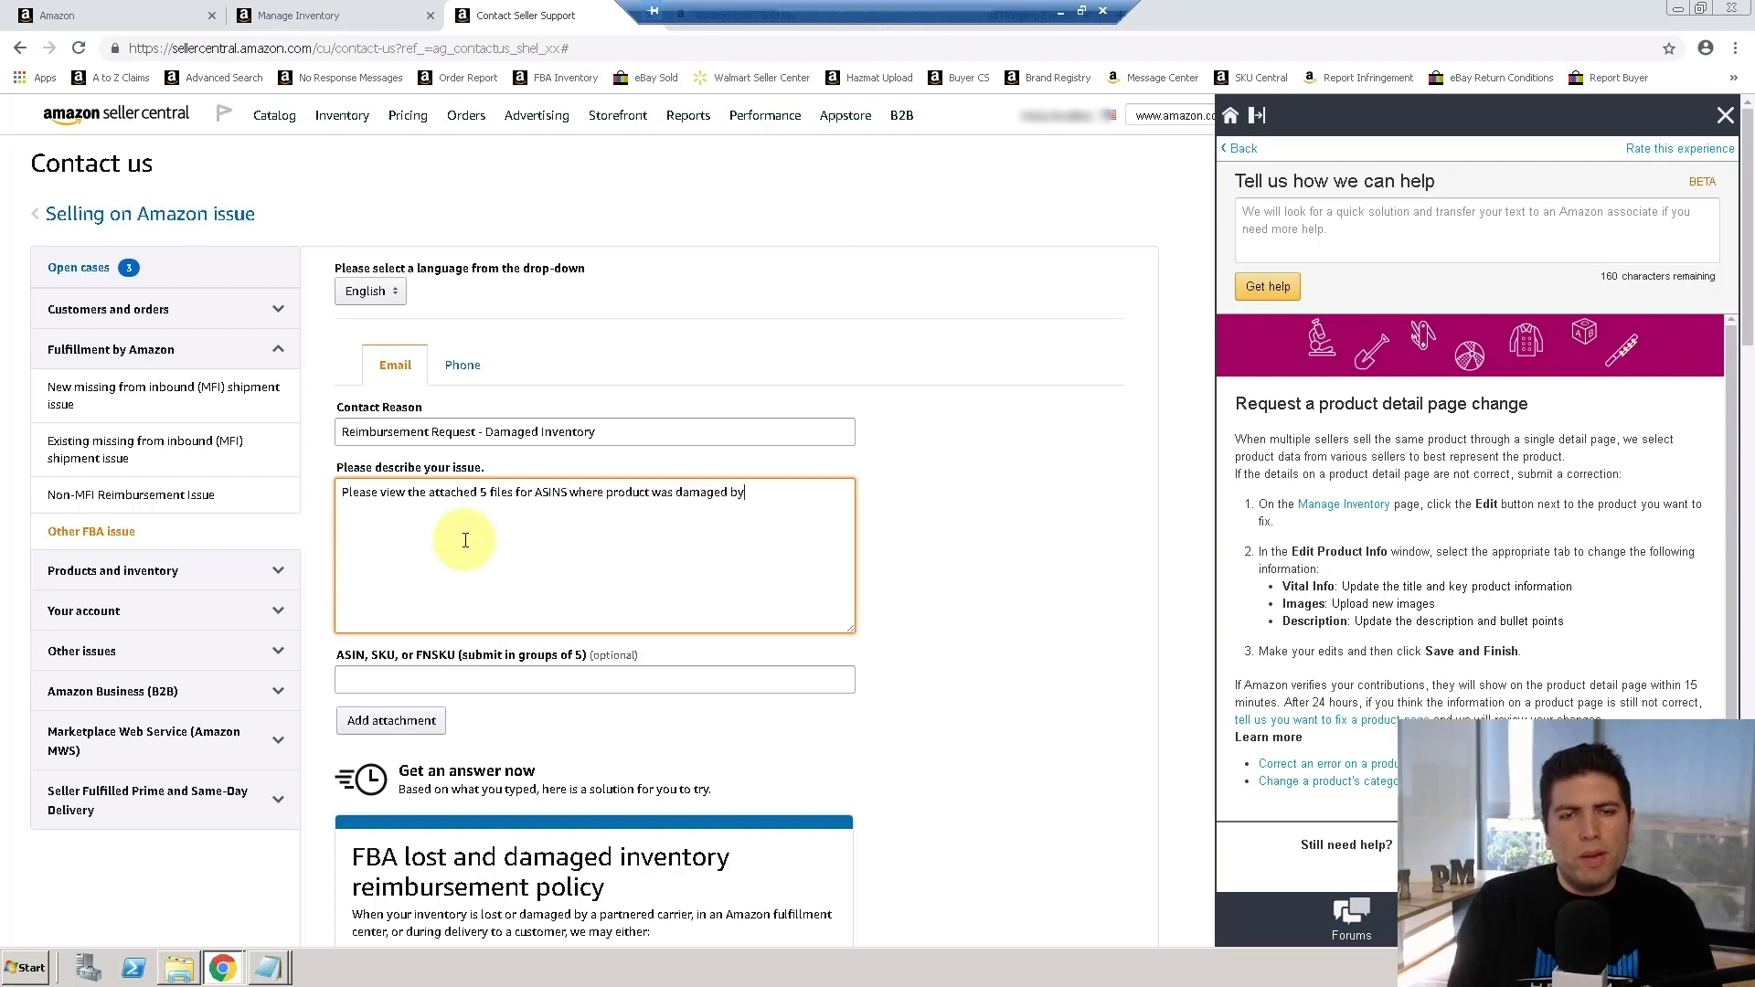
type(" Amazon, yet")
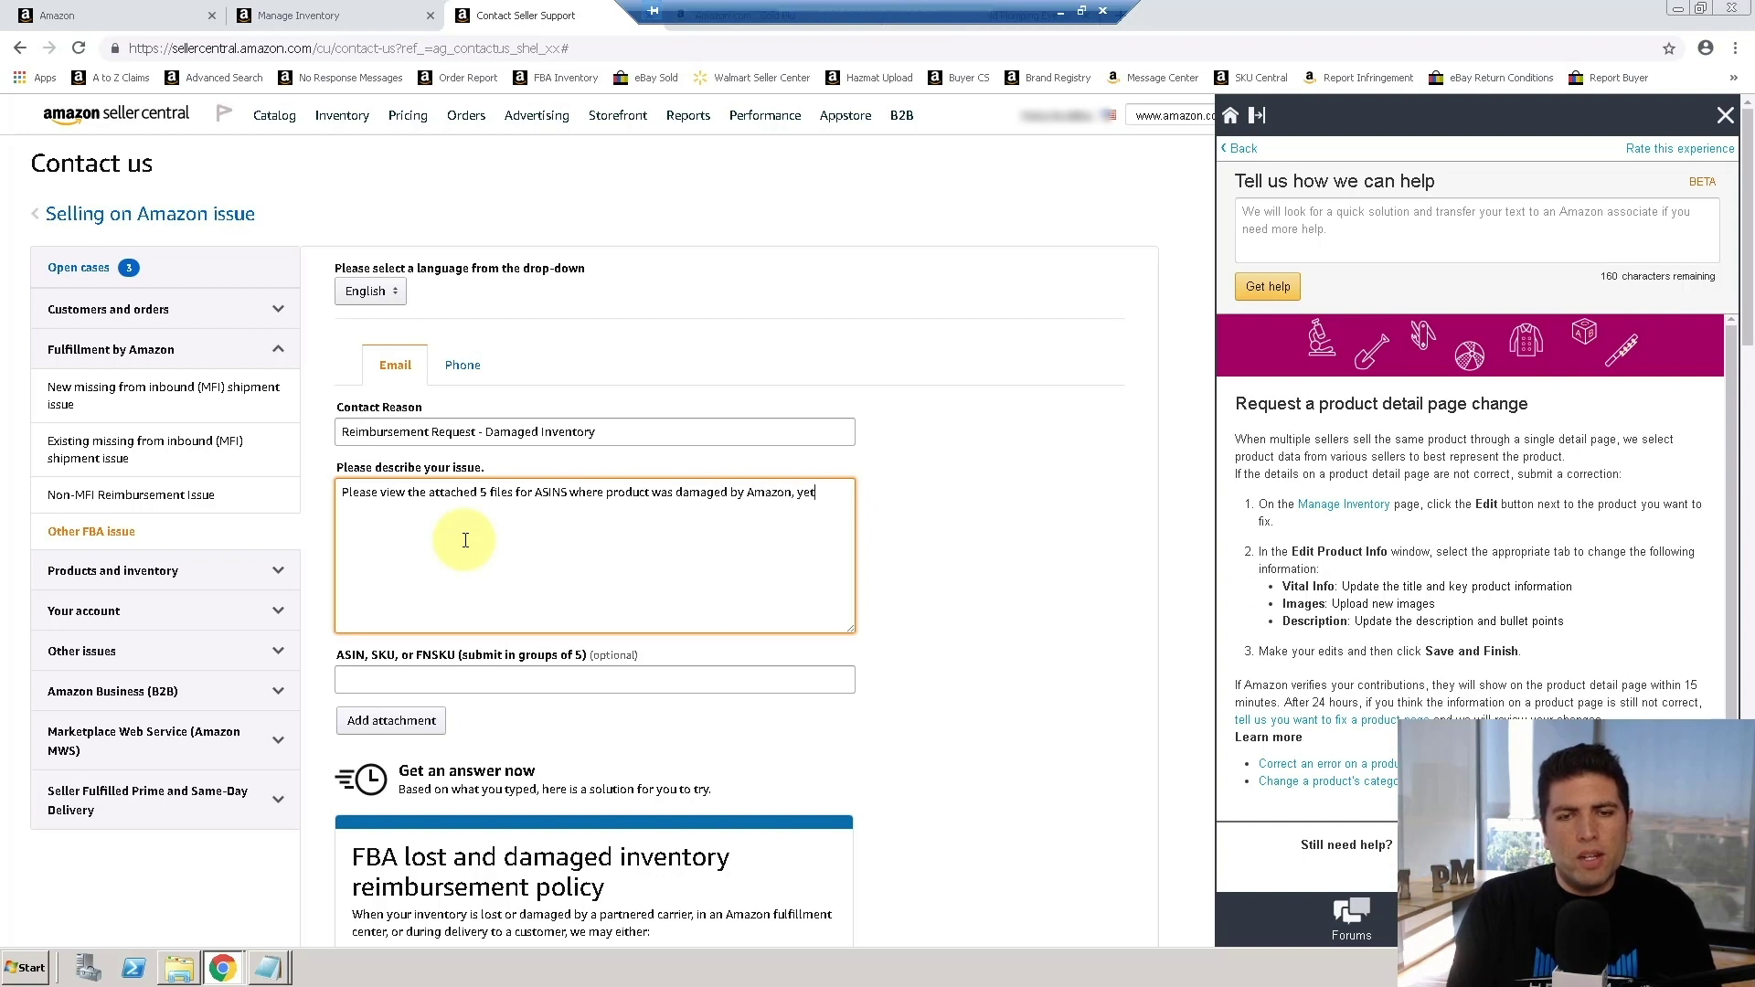
type(" I have not yet be")
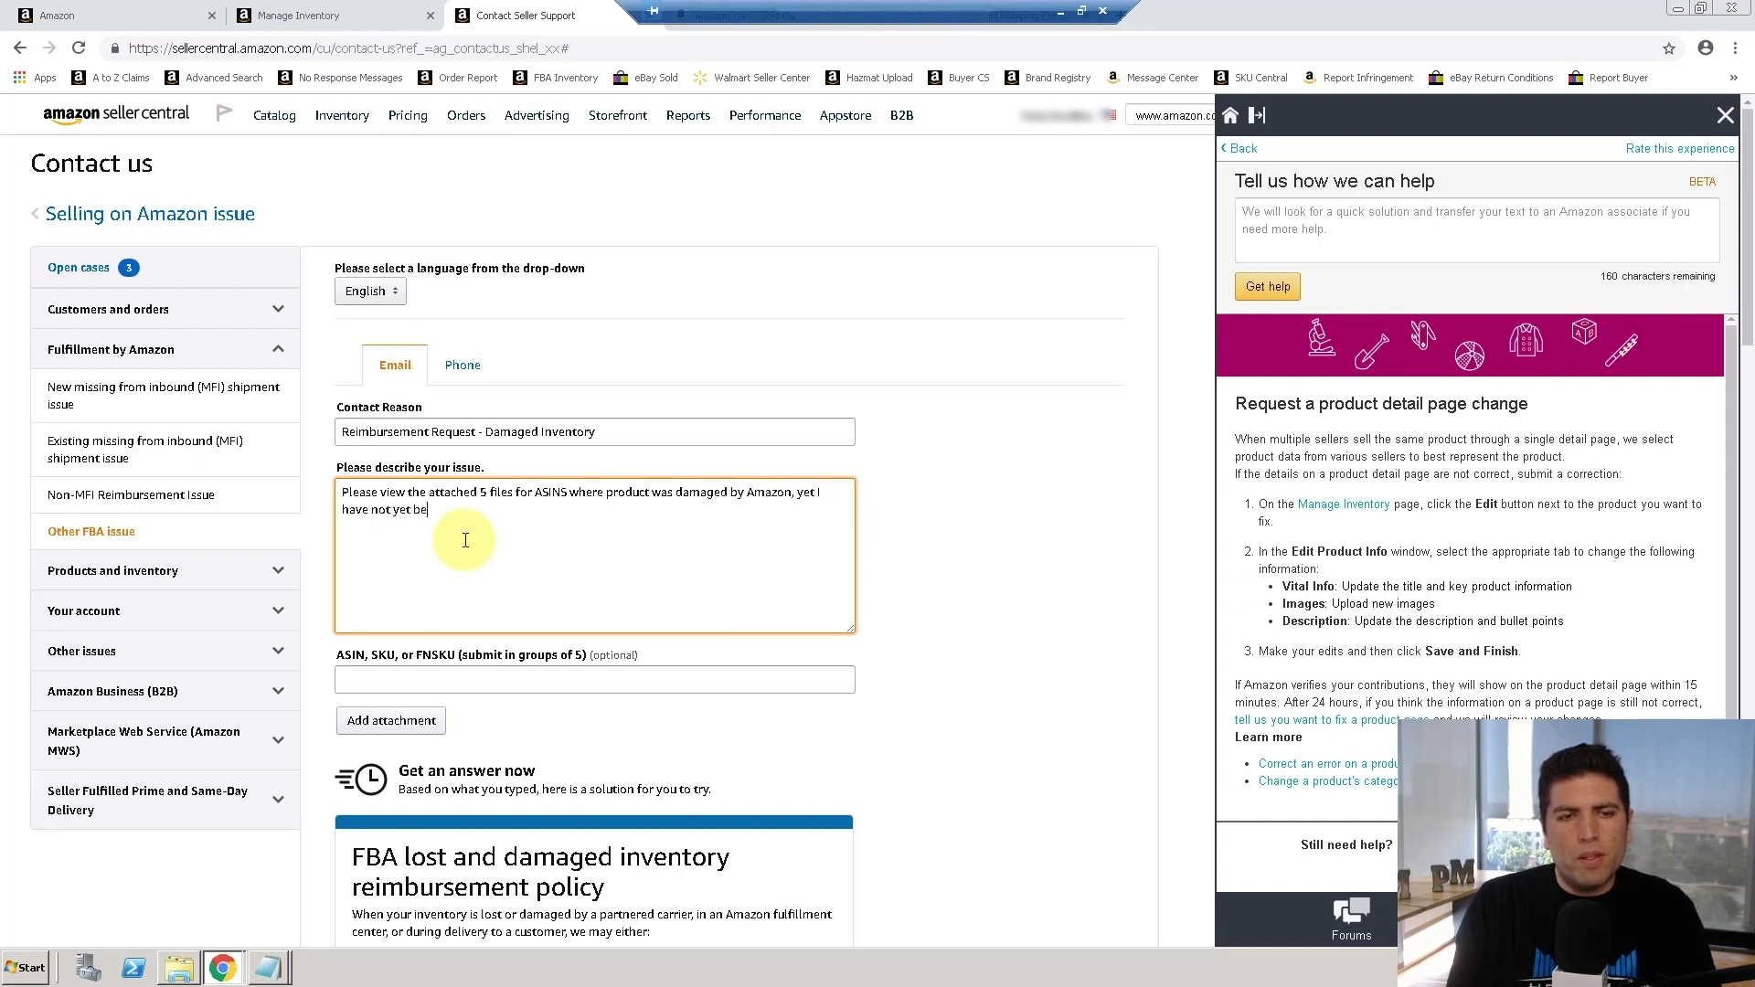
type("en reimbursed.")
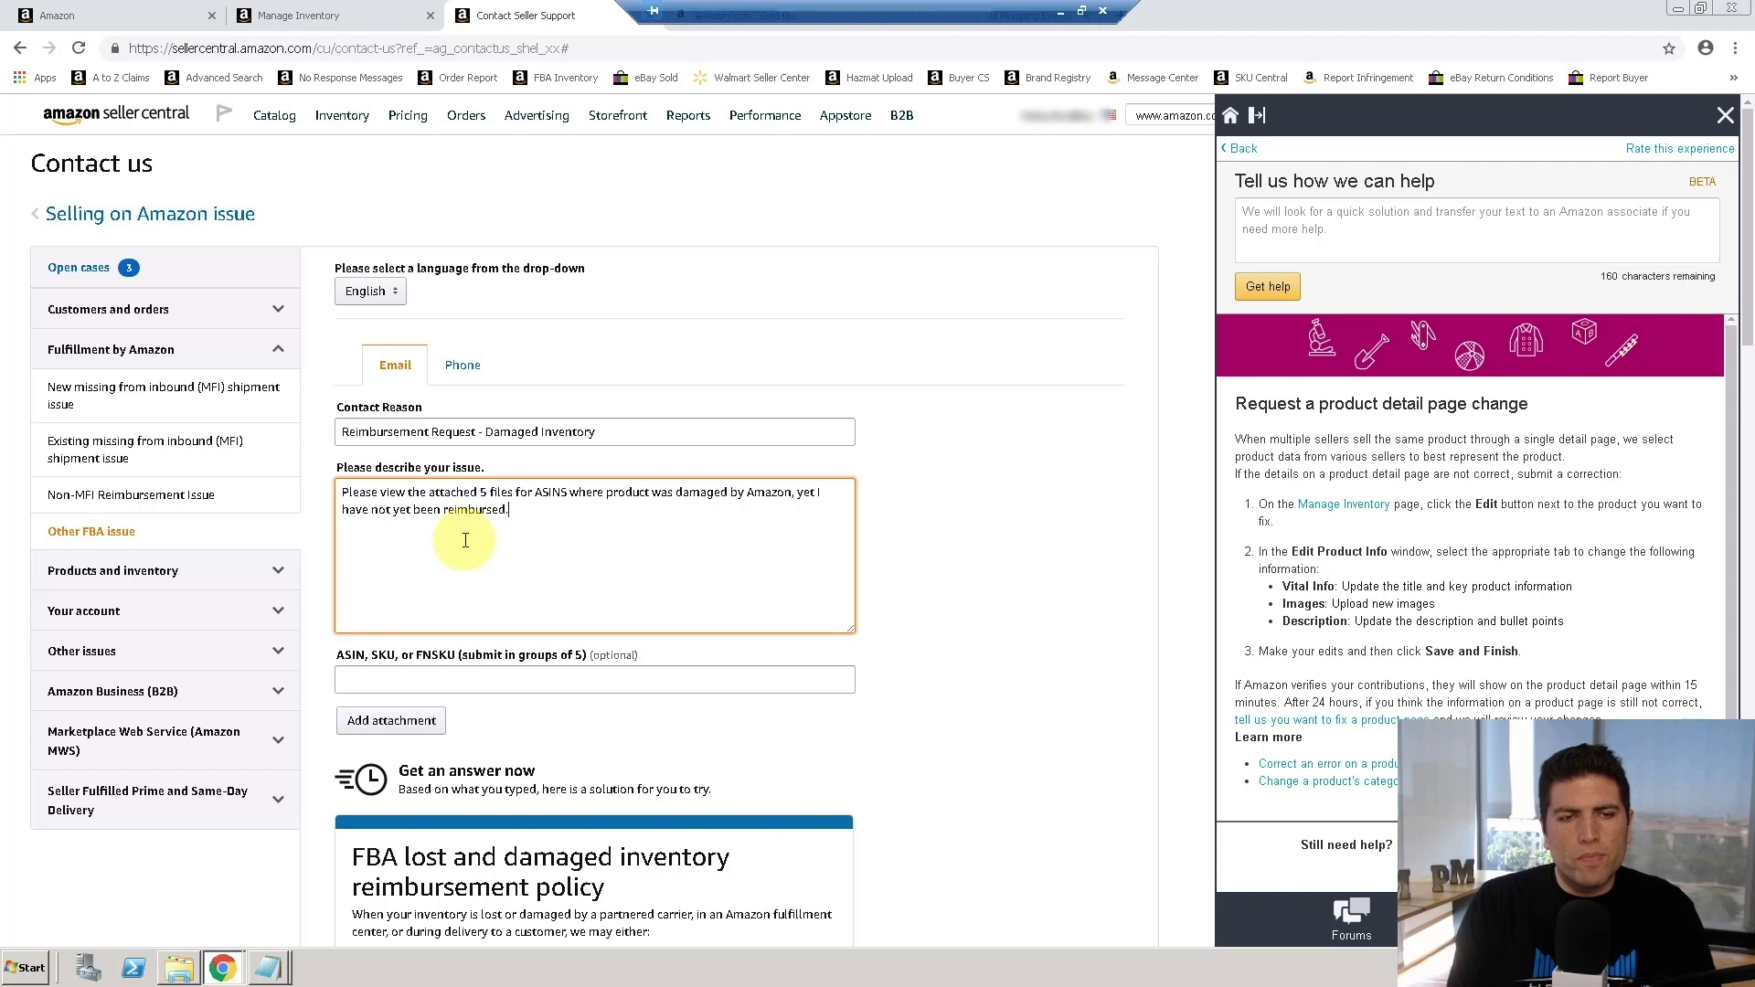
Finish the description with "If your records show the same, please reimburse our account. Thank you for your time and attention to this matter.".
type("  If your")
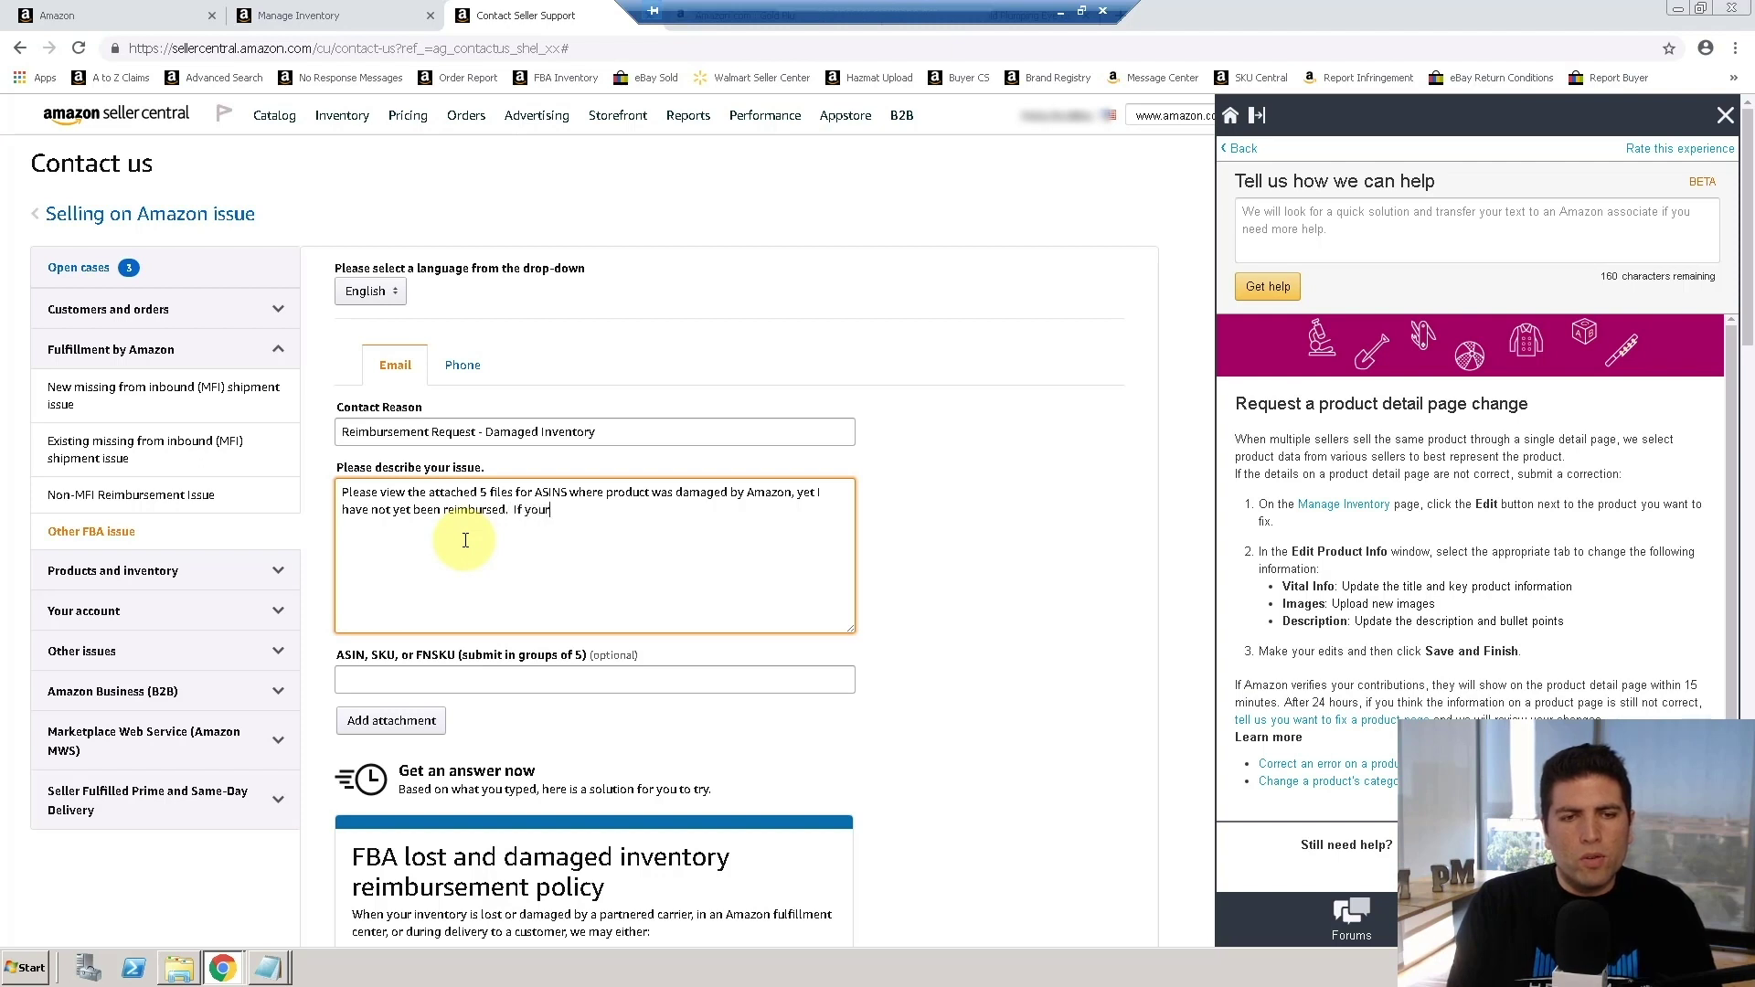
type(" records show the same, please")
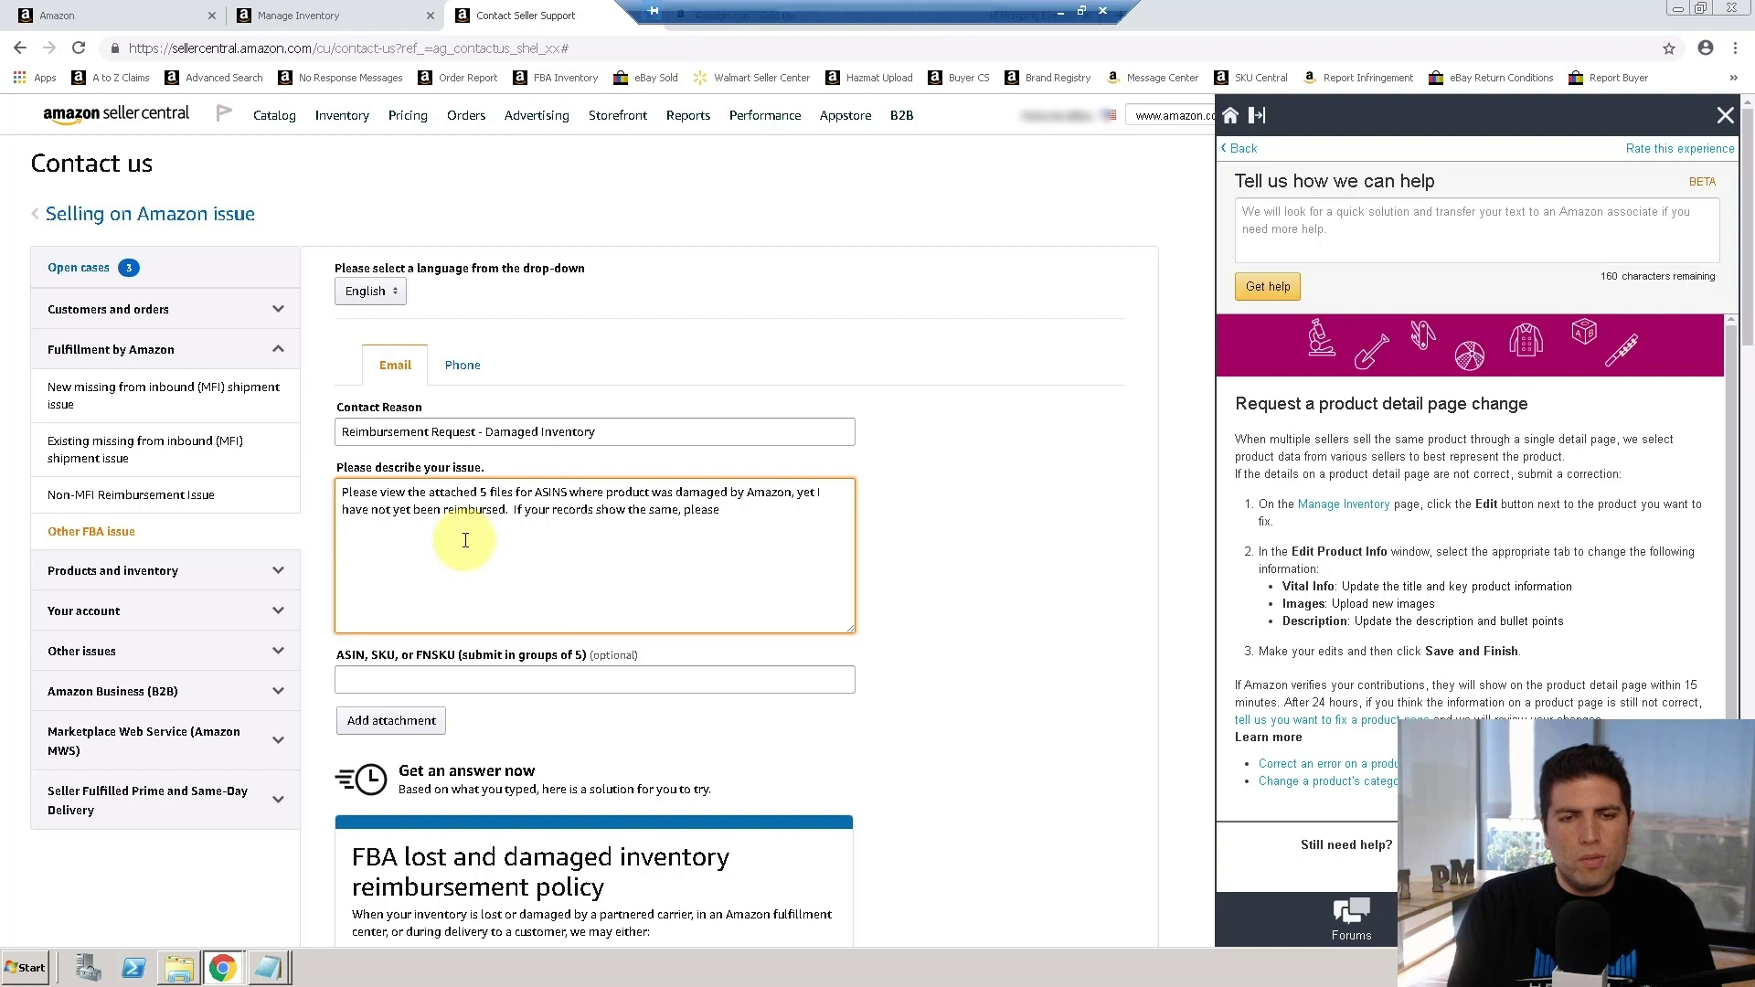
type(" sres")
key("BackSpace")
key("BackSpace")
type("imburse our account.  Thank you ")
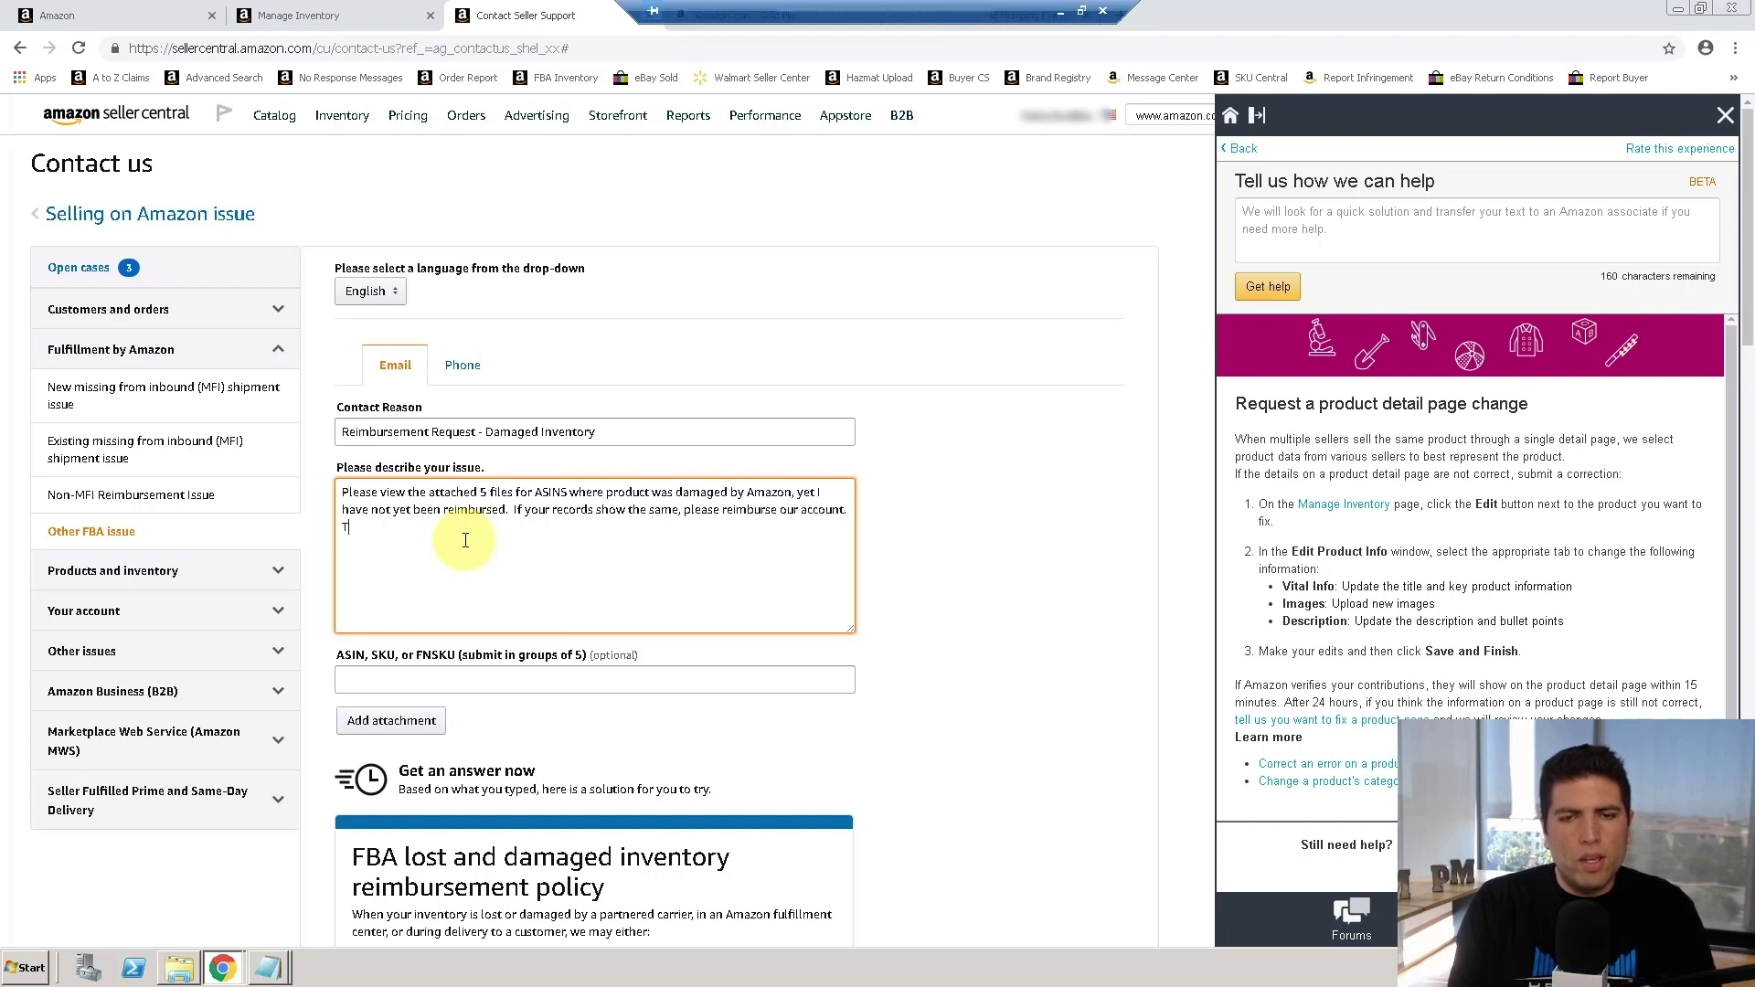
type("for t")
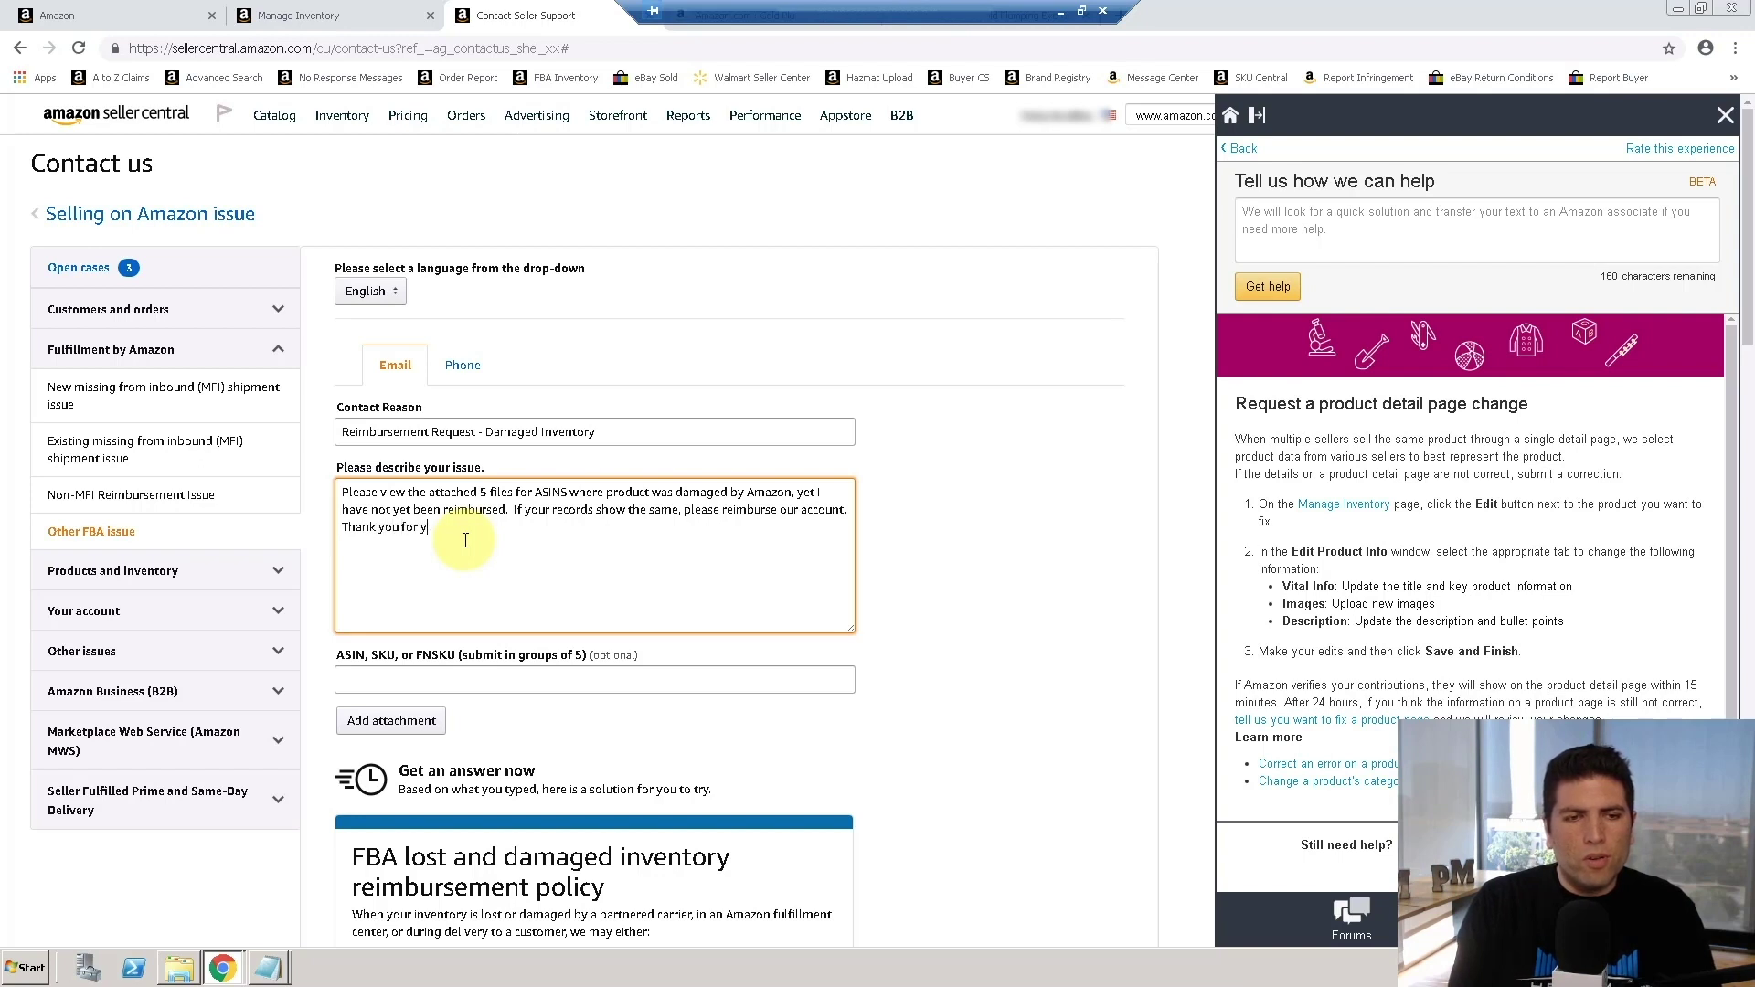
type("our time and atte")
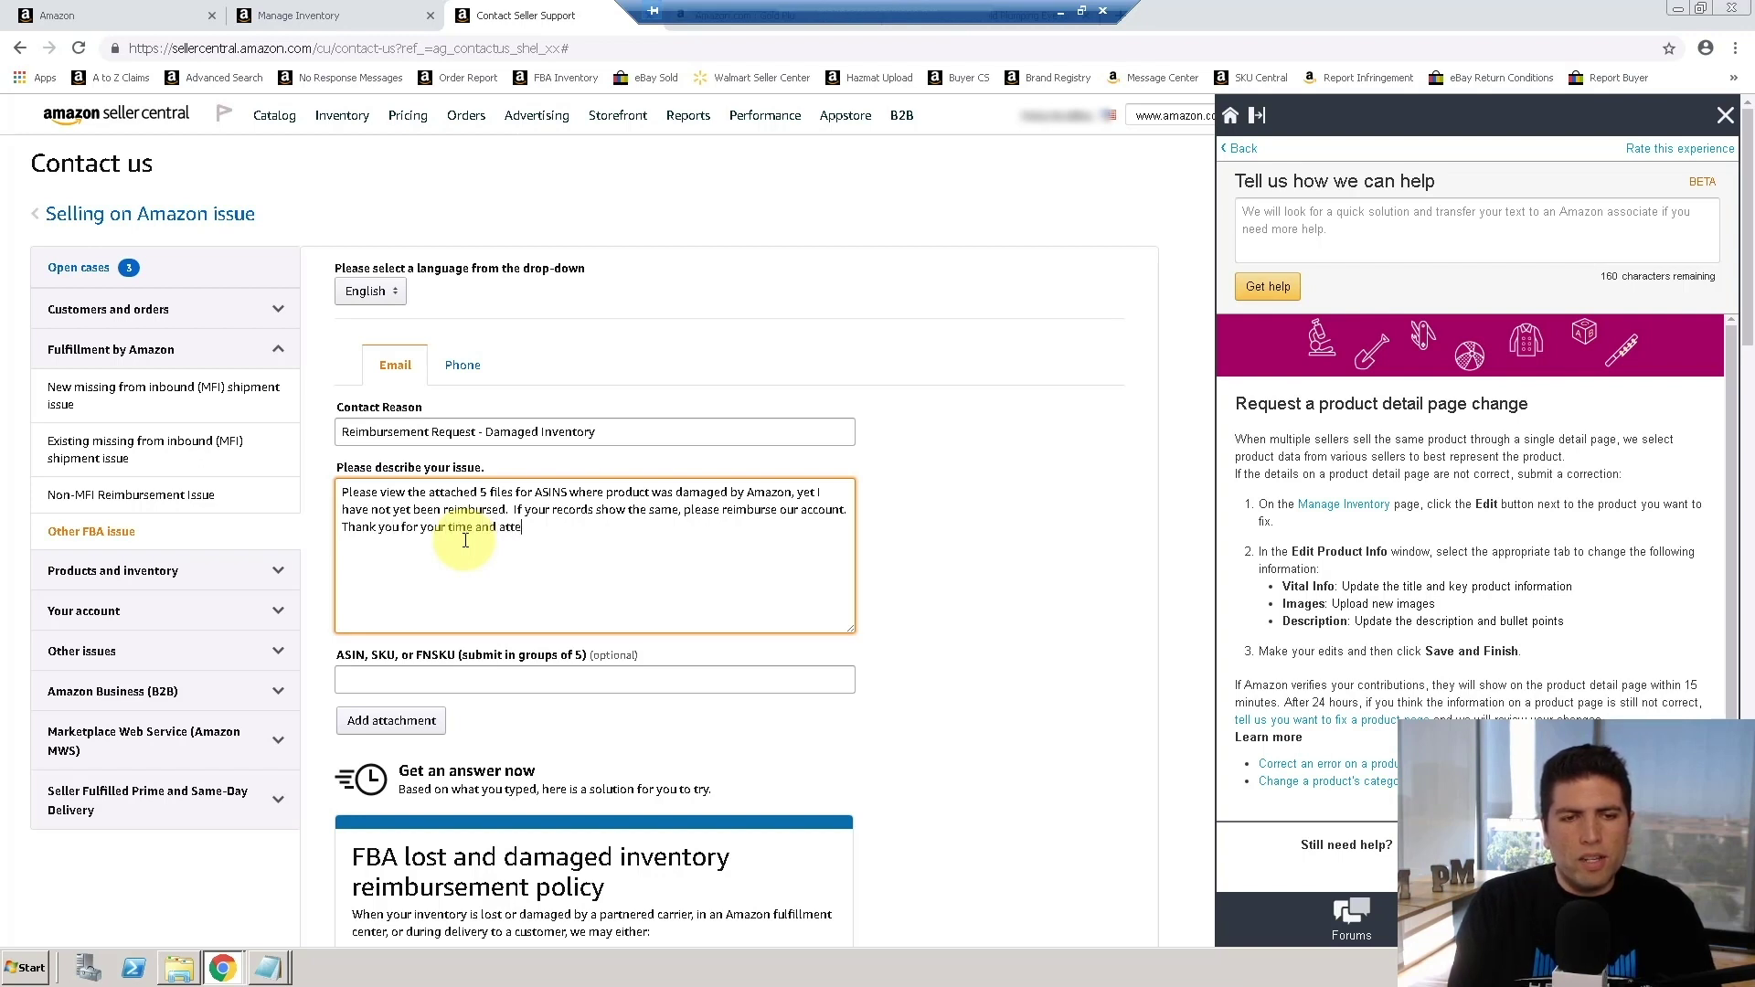
type("ntion to this matter.")
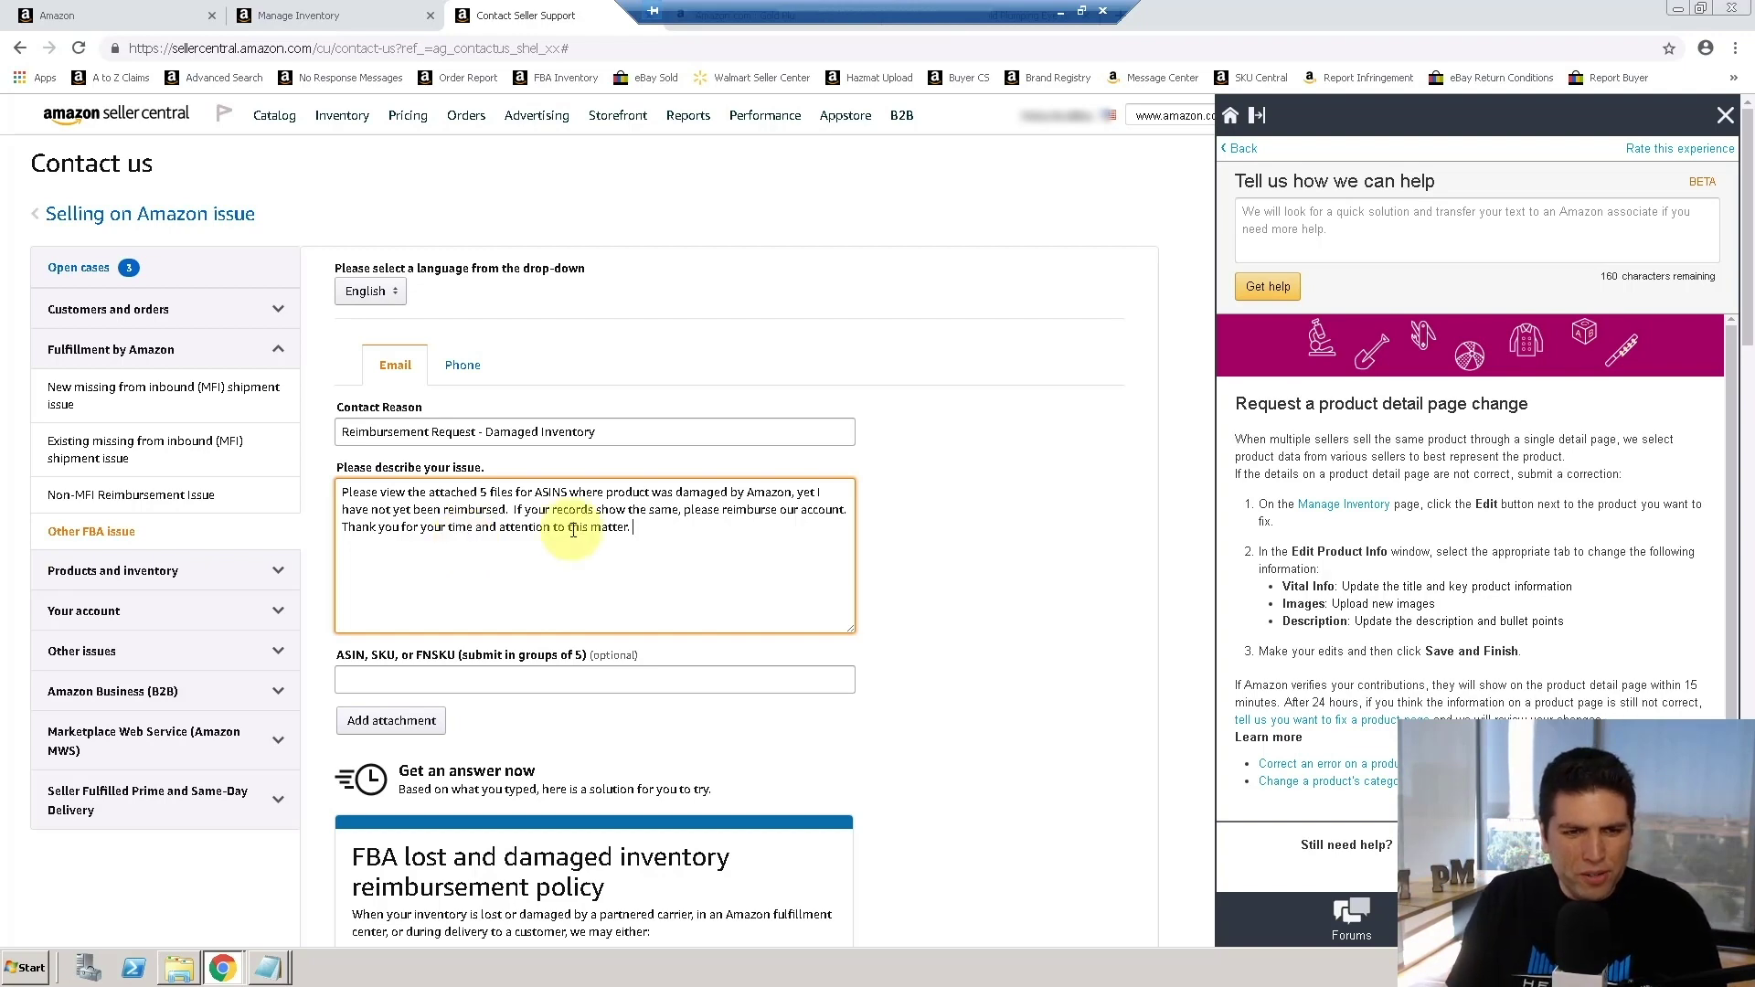
Attach the first Damaged text file from the Damaged folder inside REFUND GENIE in Downloads to the case.
scroll(589, 523, "down", 1)
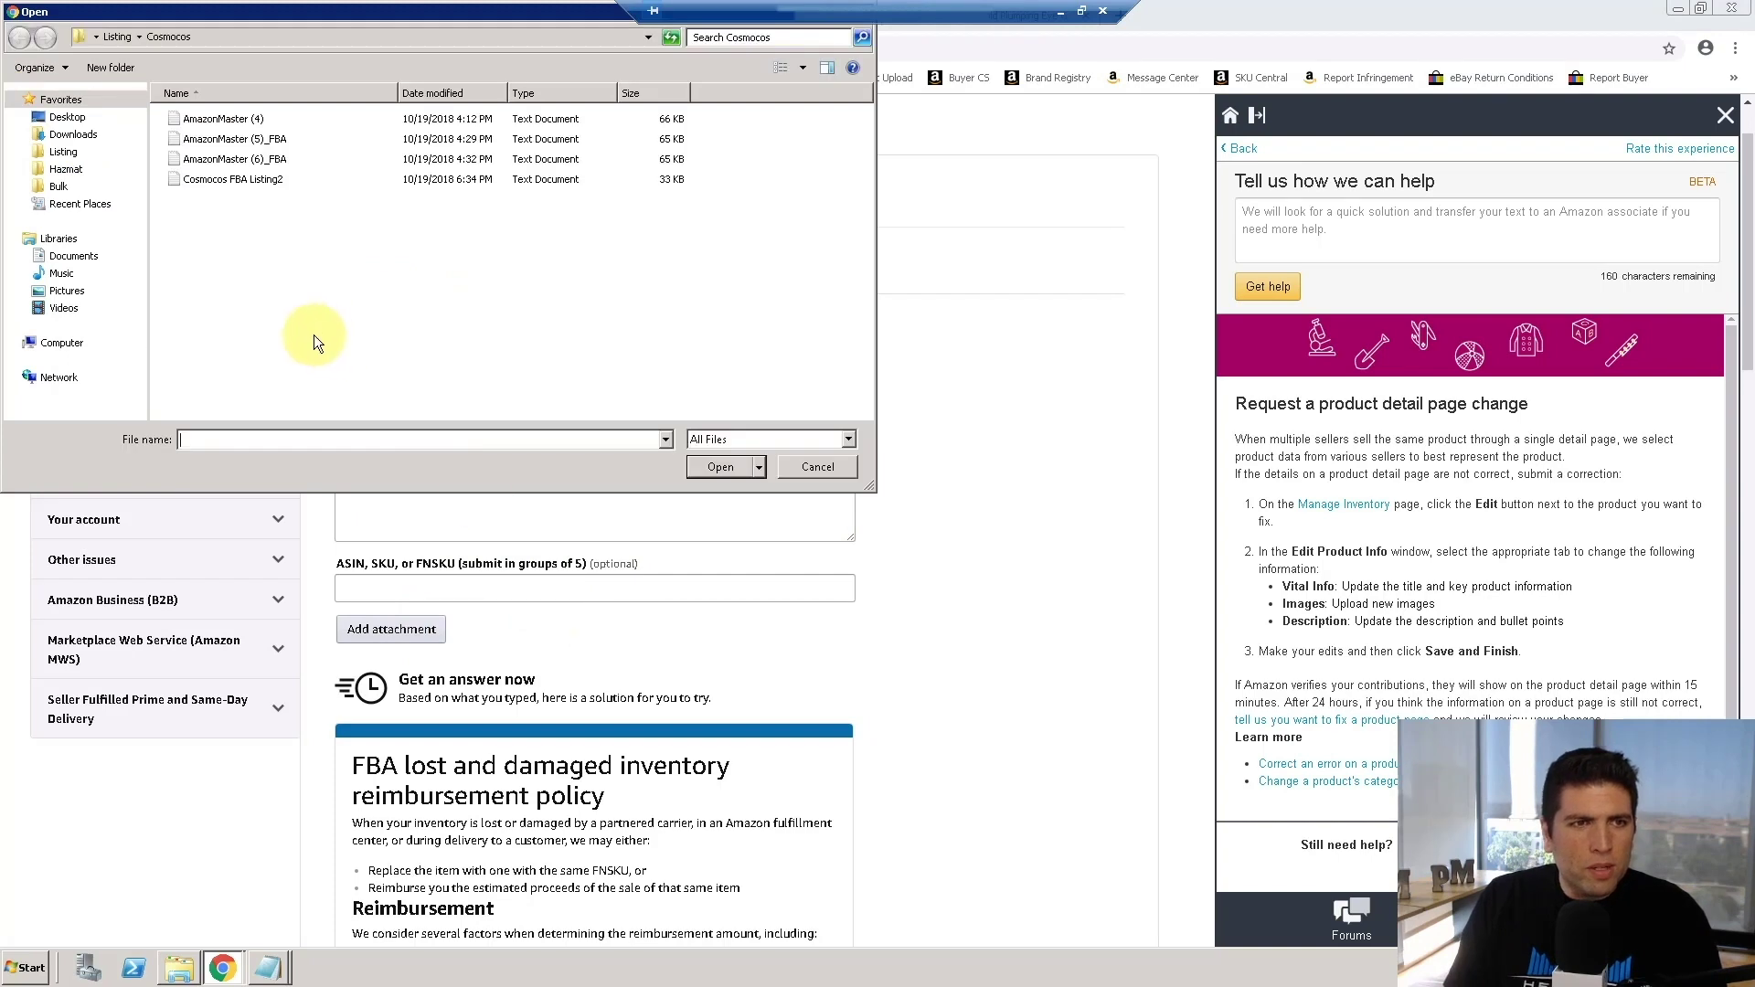
left_click(77, 136)
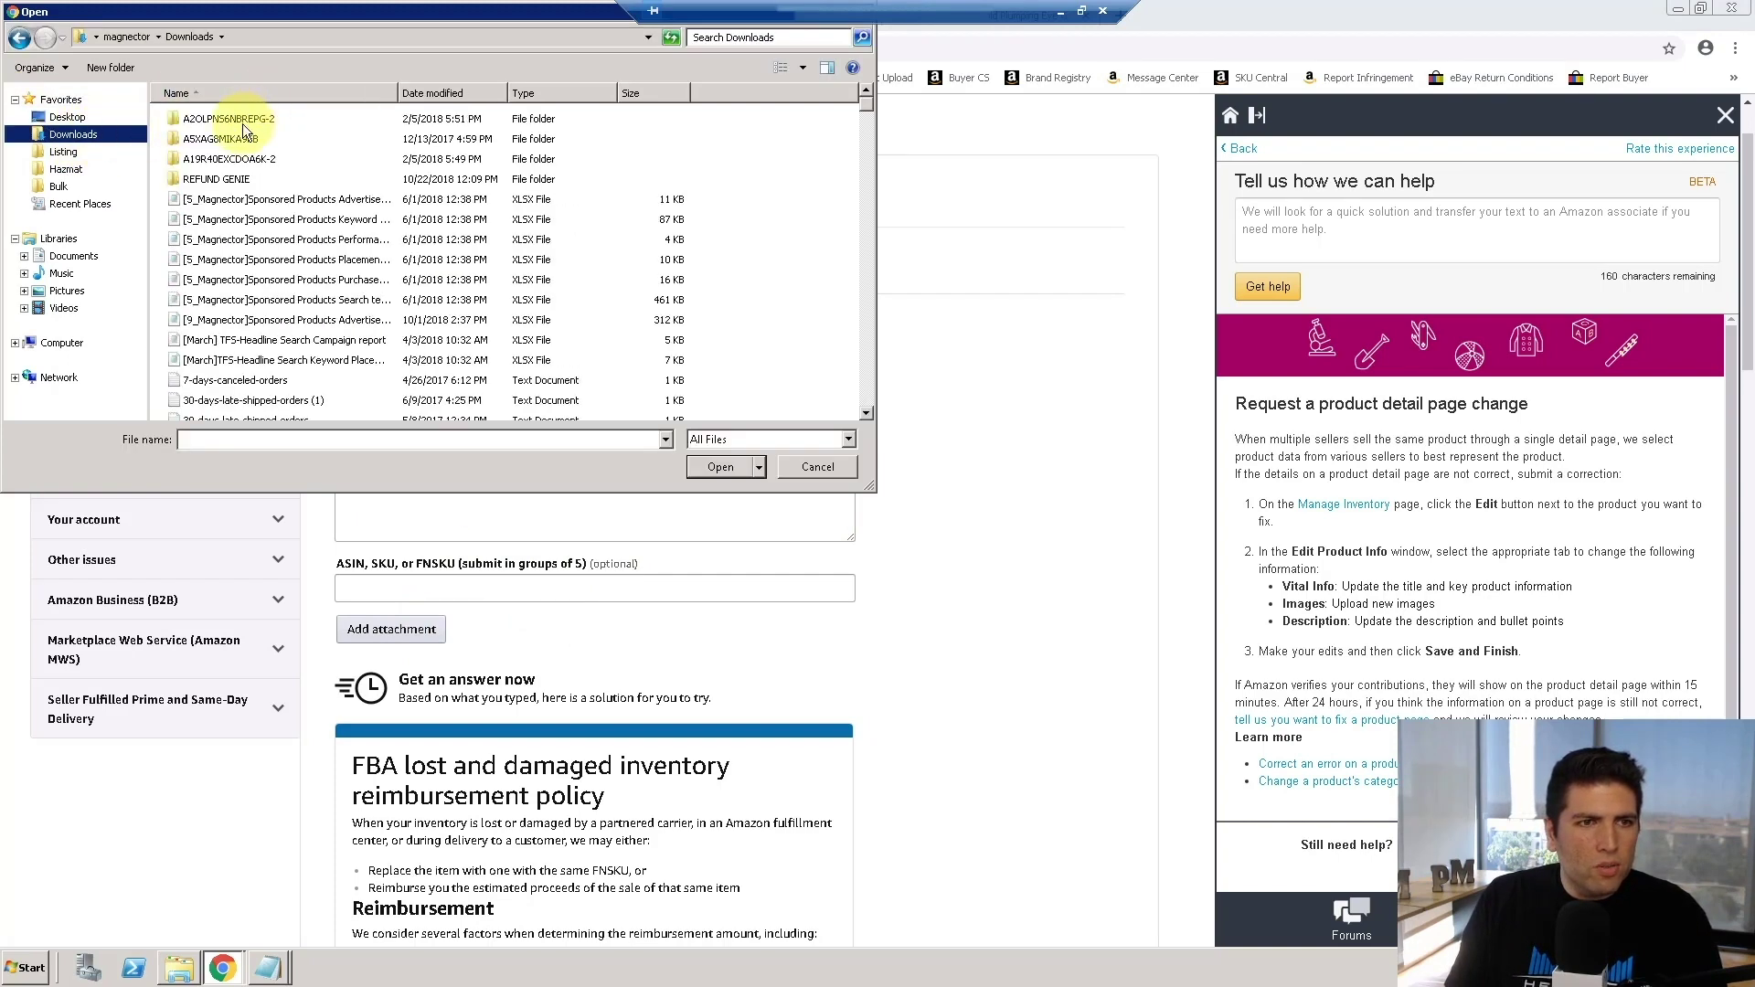
double_click(223, 178)
left_click(228, 121)
double_click(228, 121)
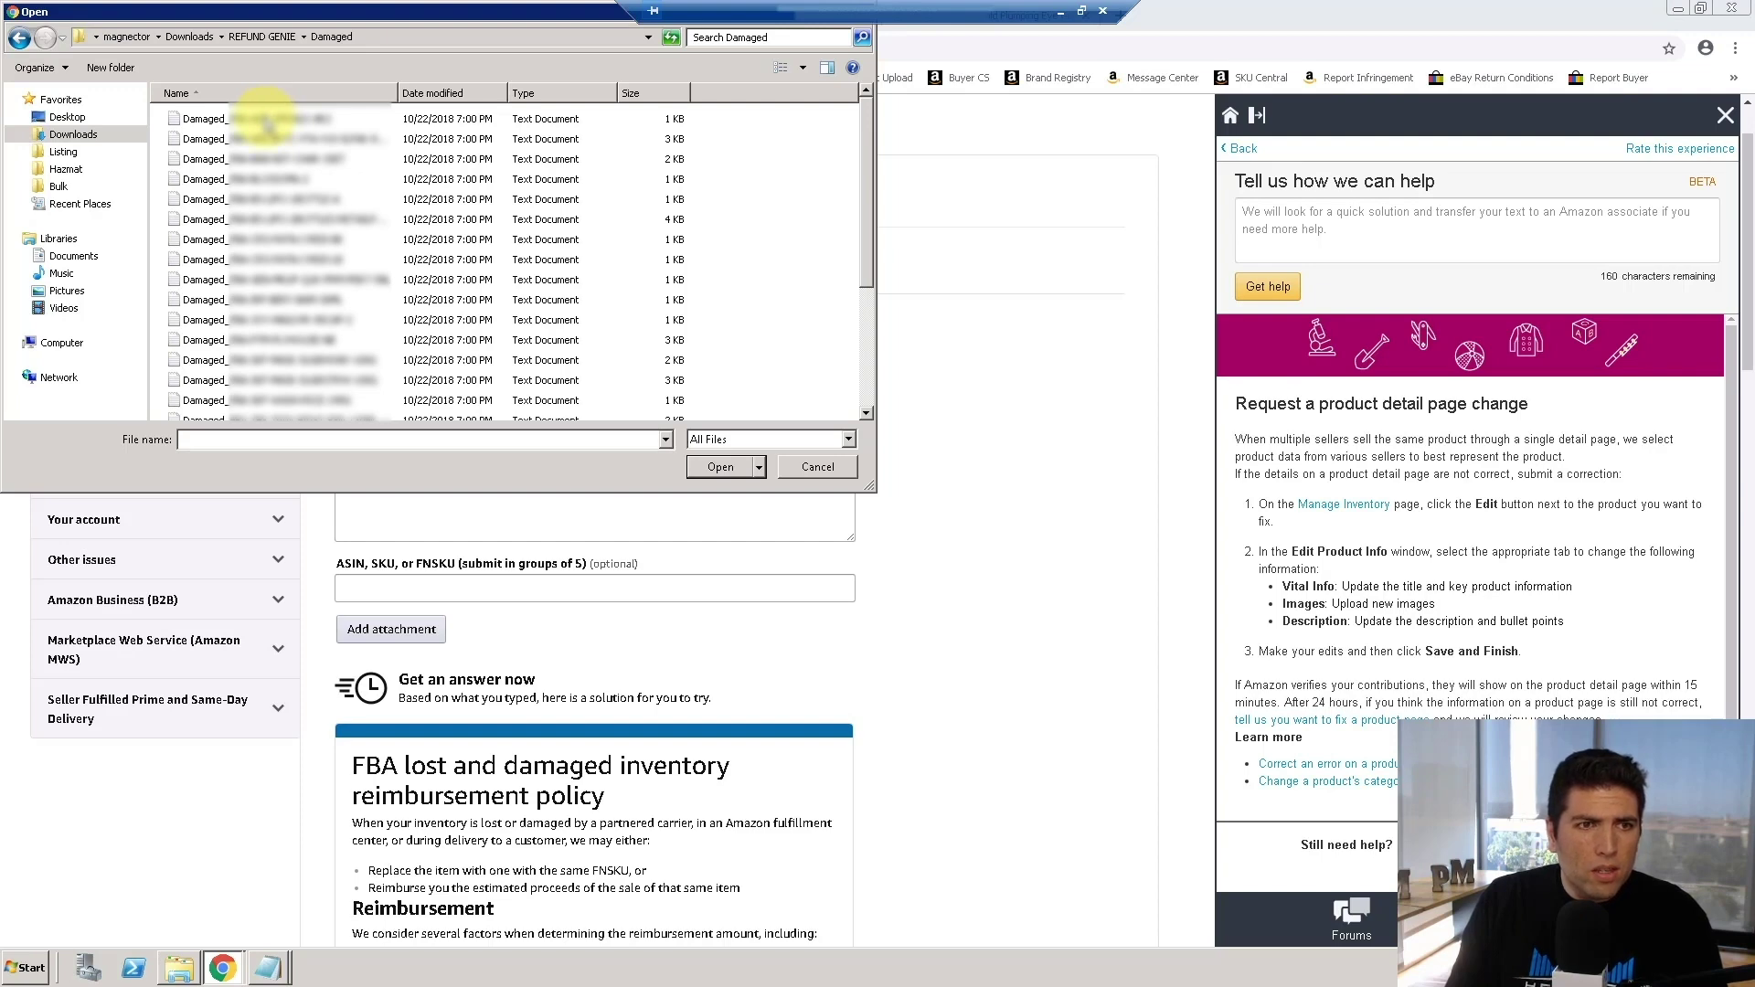
left_click_drag(267, 126, 416, 194)
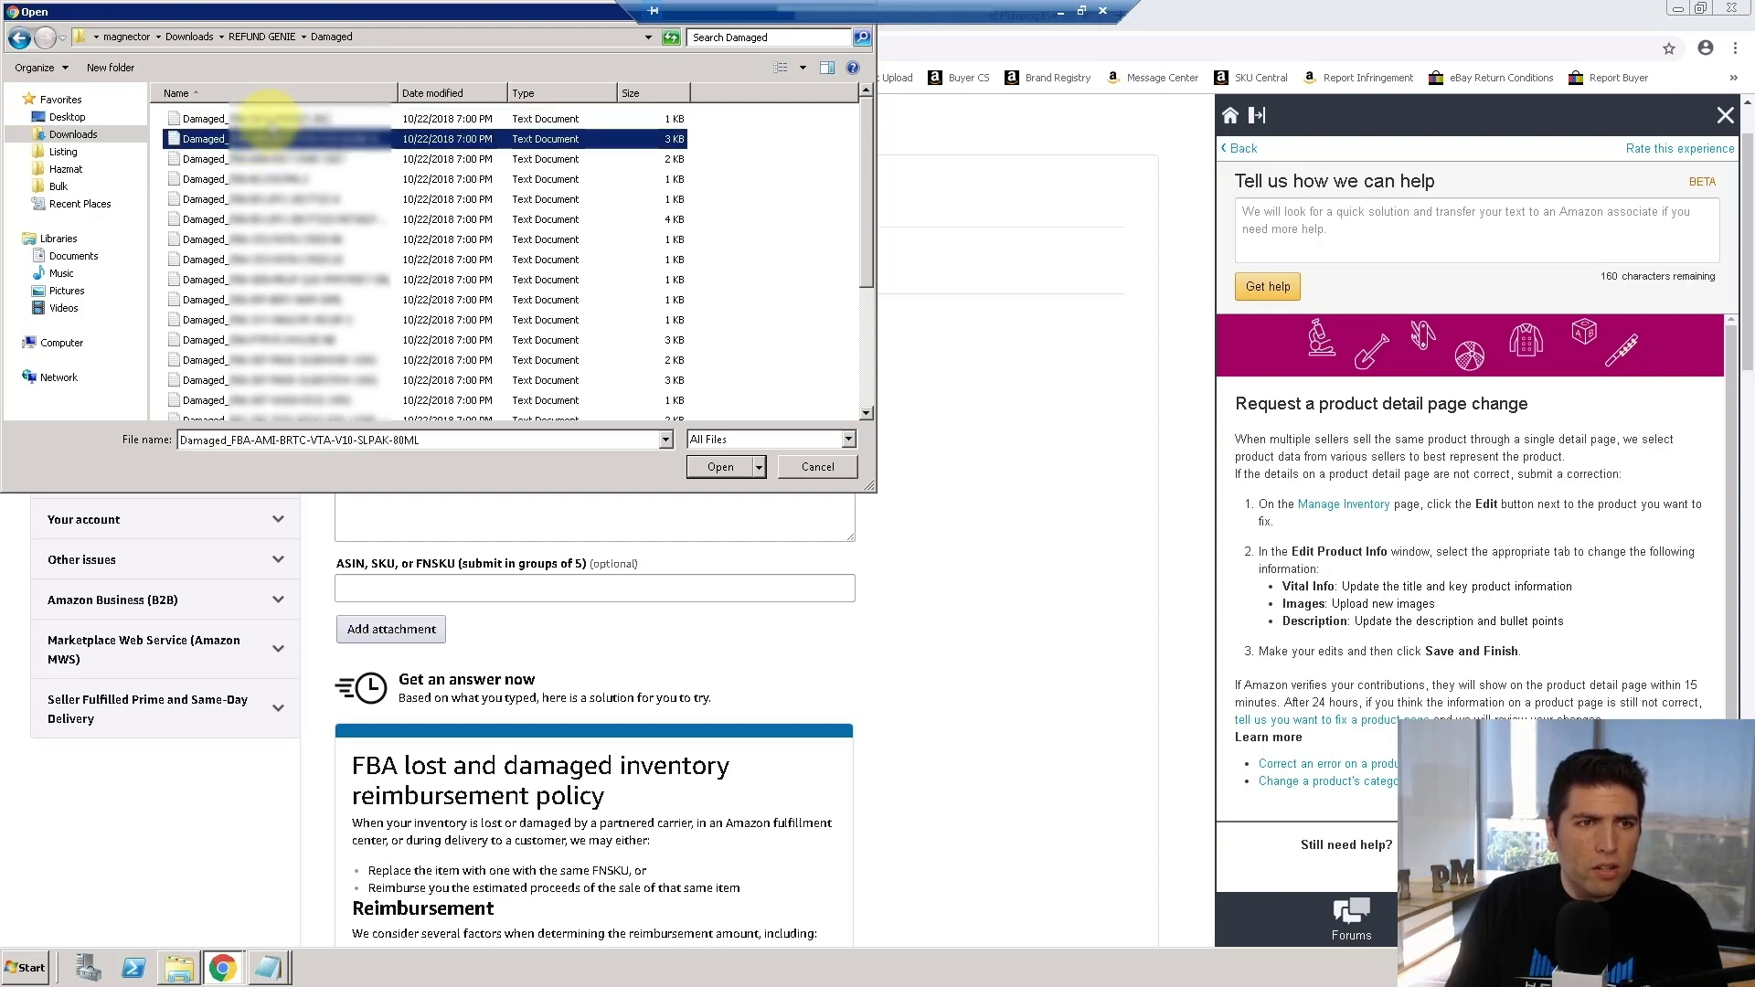
key("Return")
Attach the second through fifth text files of the Damaged folder to the case, one at a time.
left_click(513, 629)
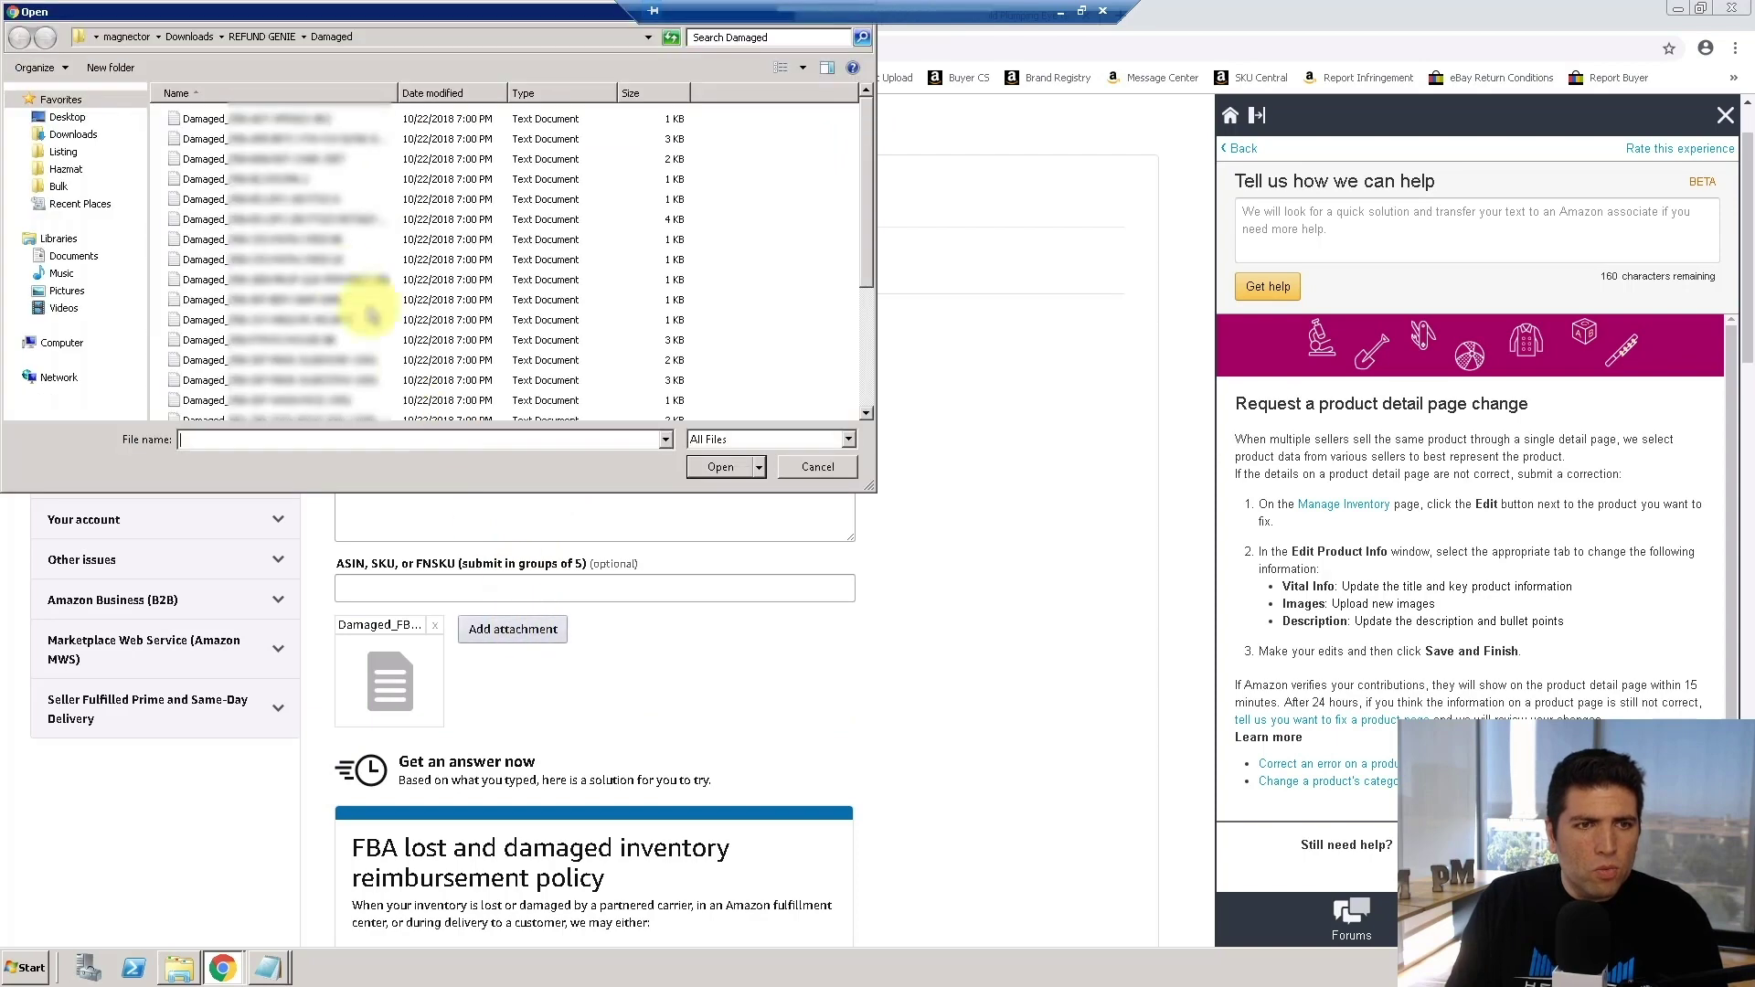
double_click(246, 139)
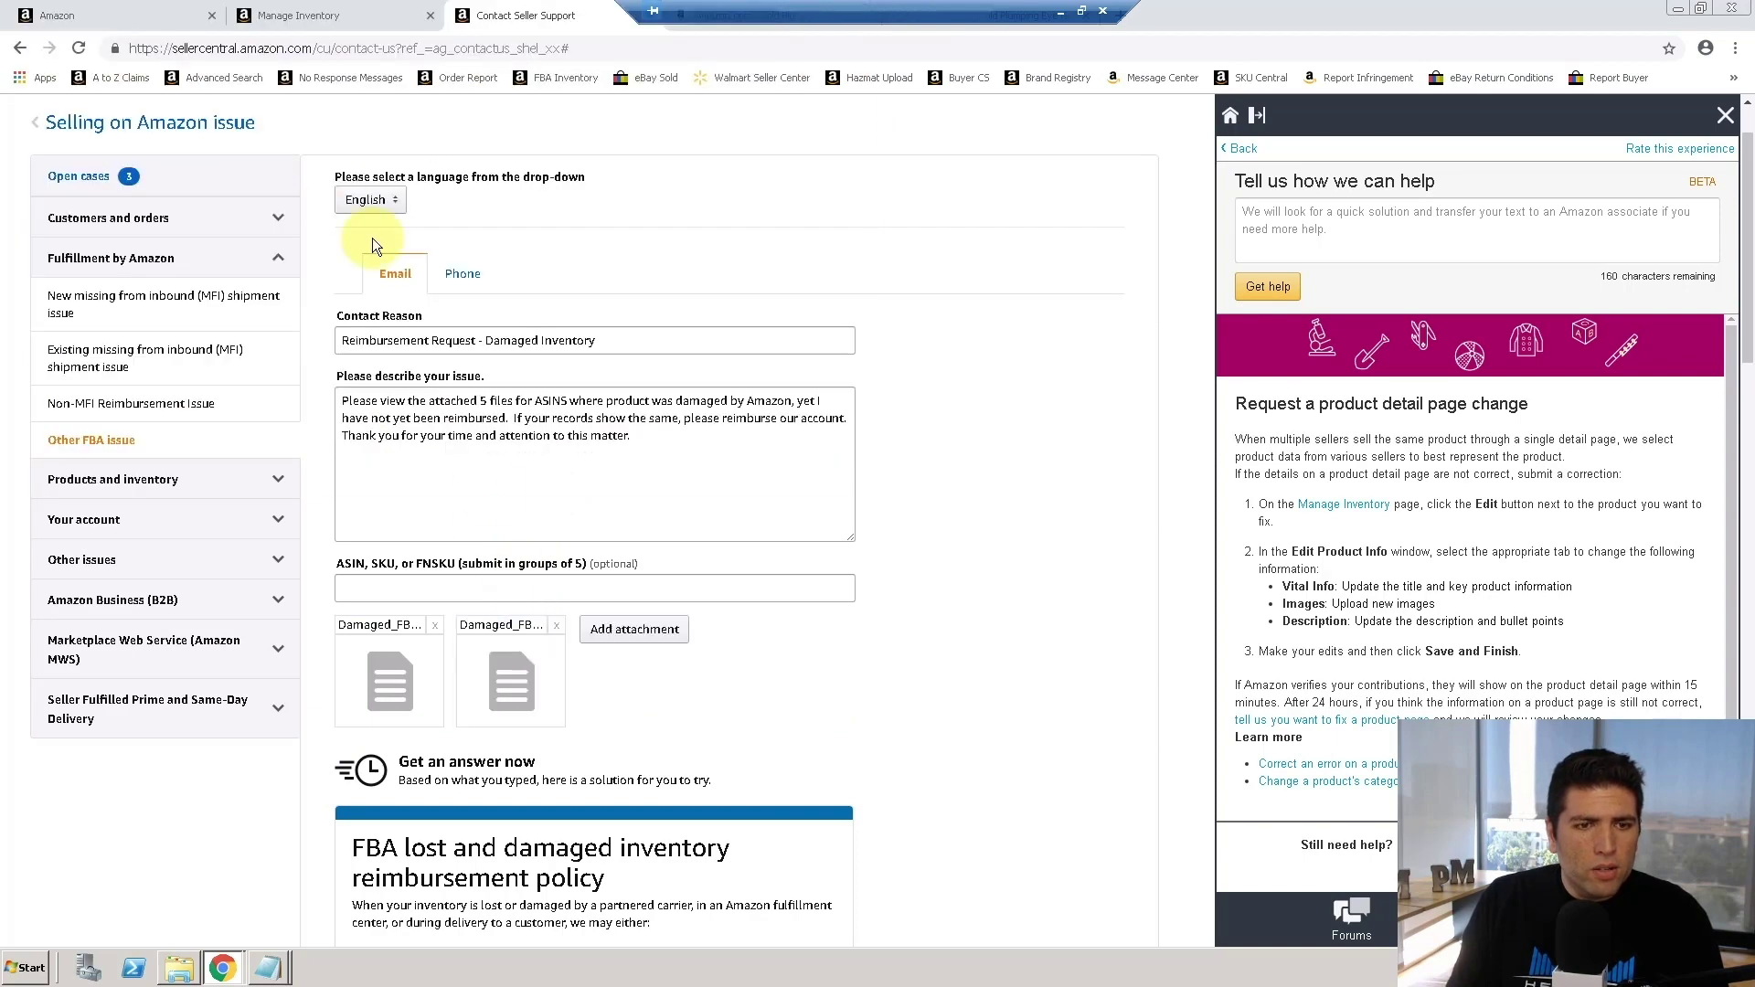
left_click(634, 629)
double_click(279, 160)
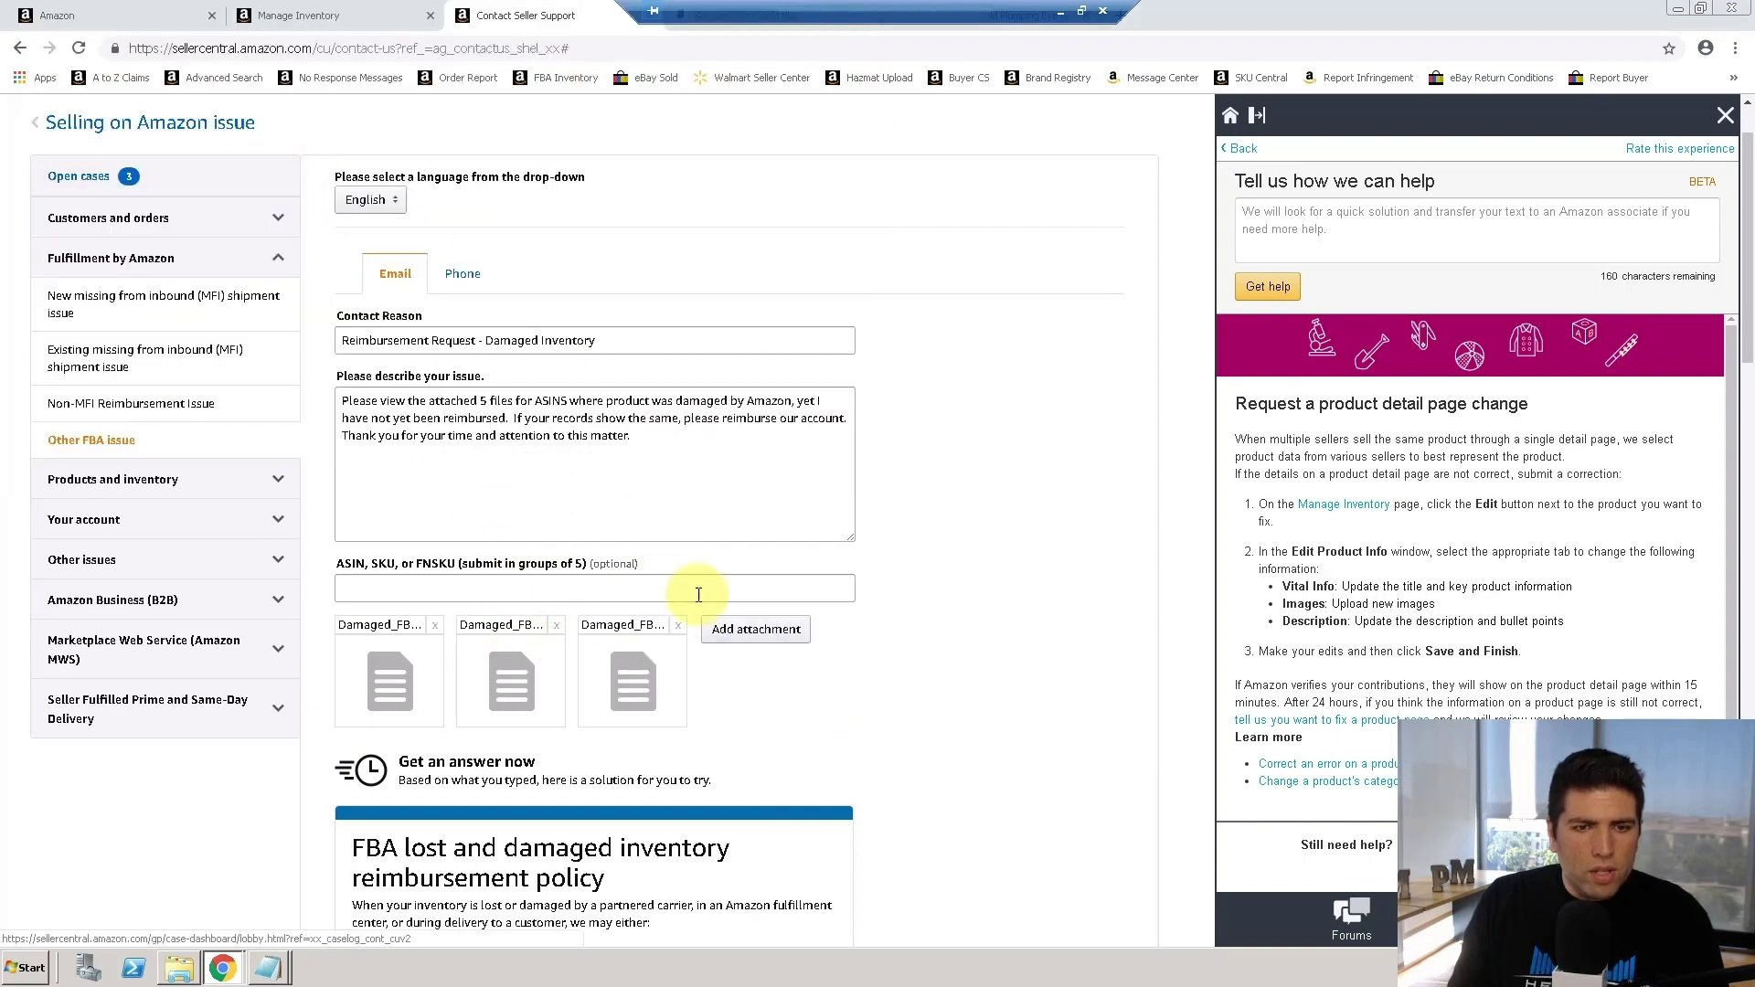
left_click(756, 629)
double_click(294, 179)
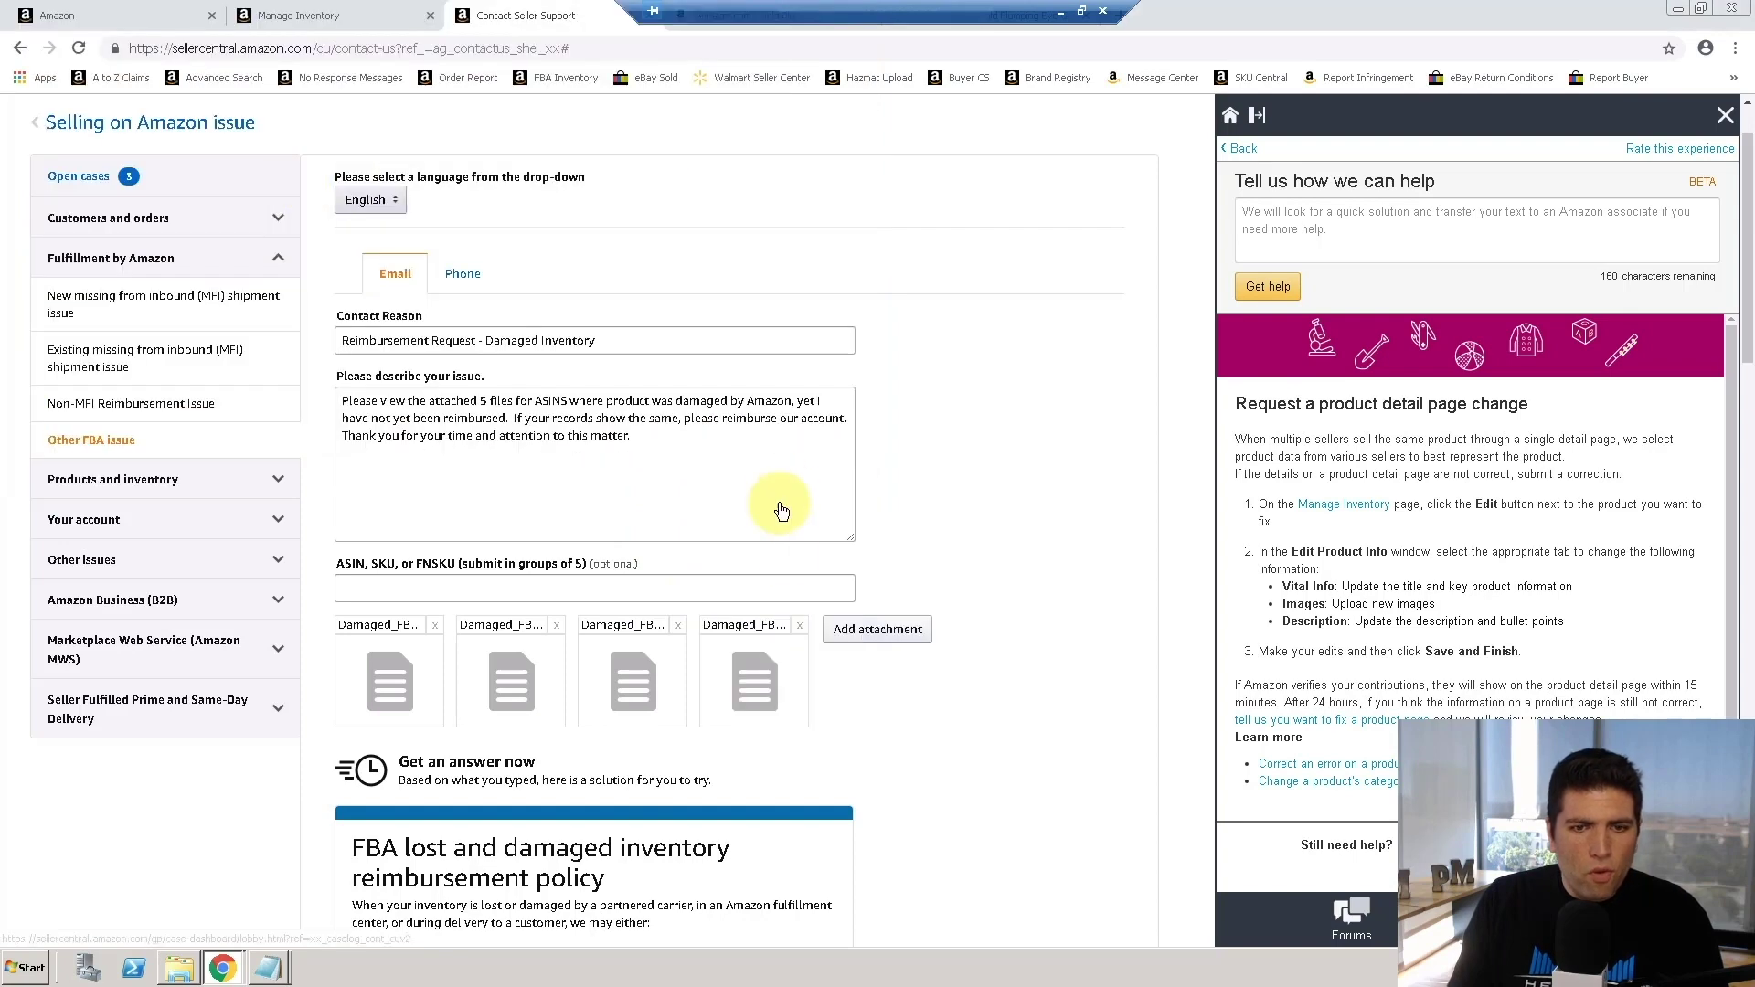
left_click(877, 629)
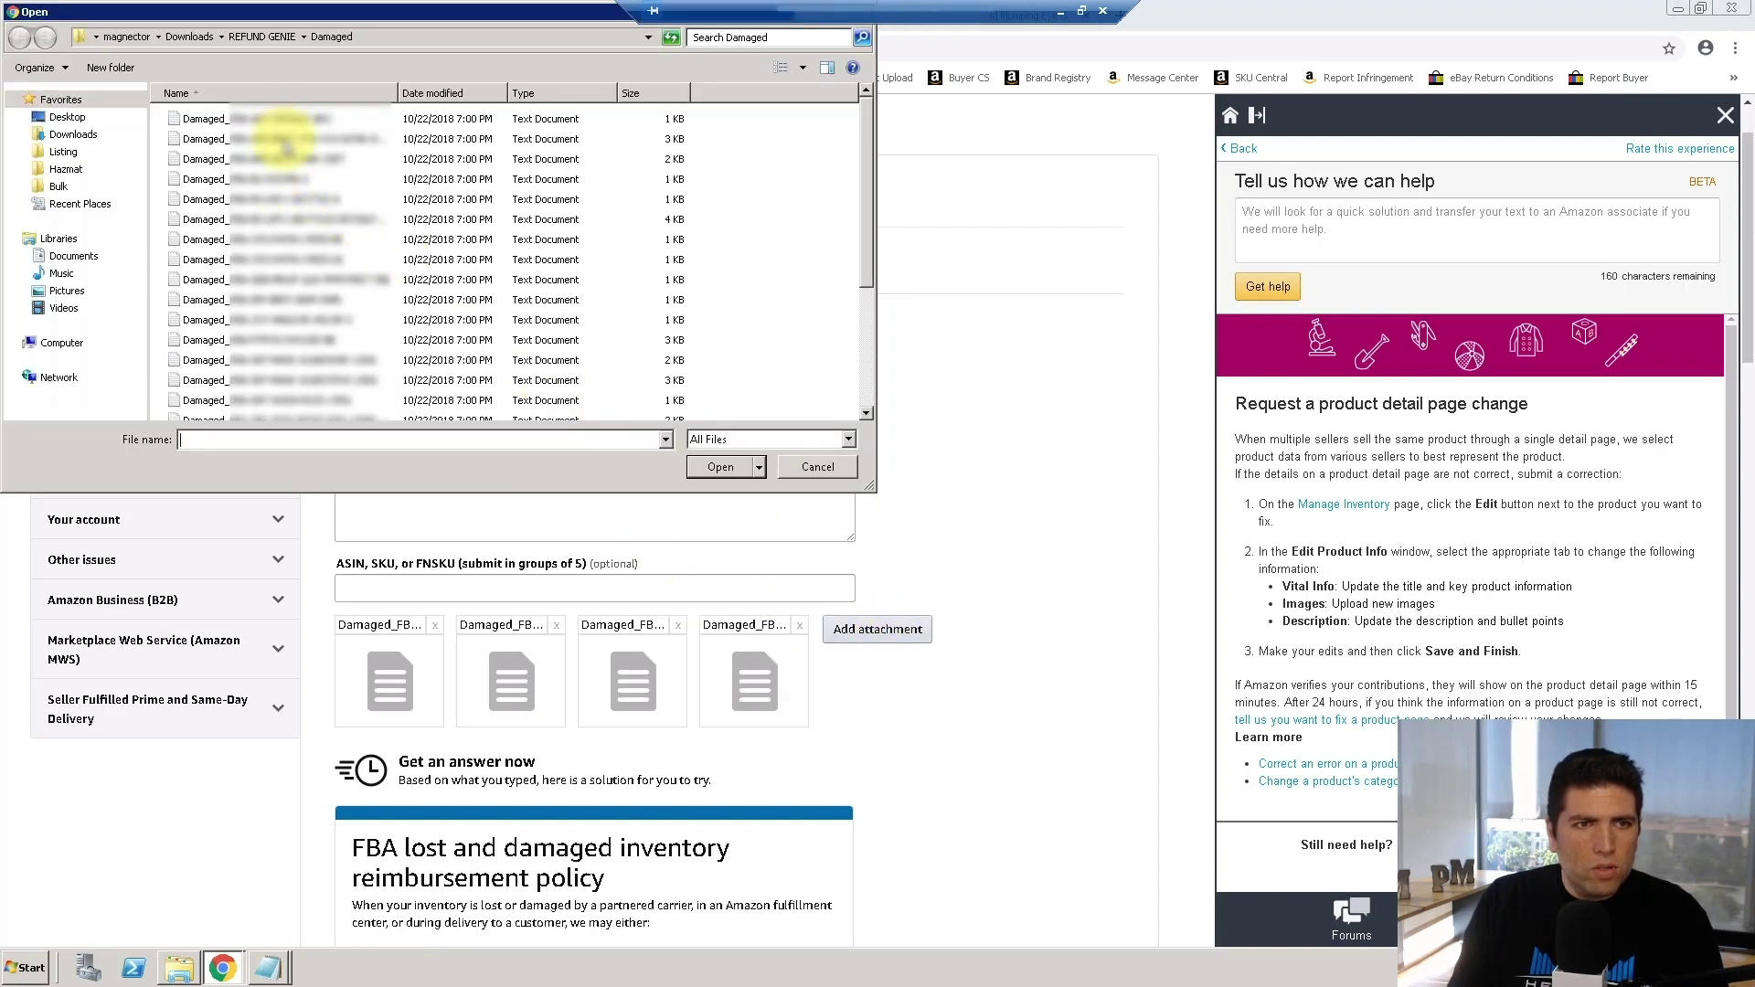
double_click(281, 201)
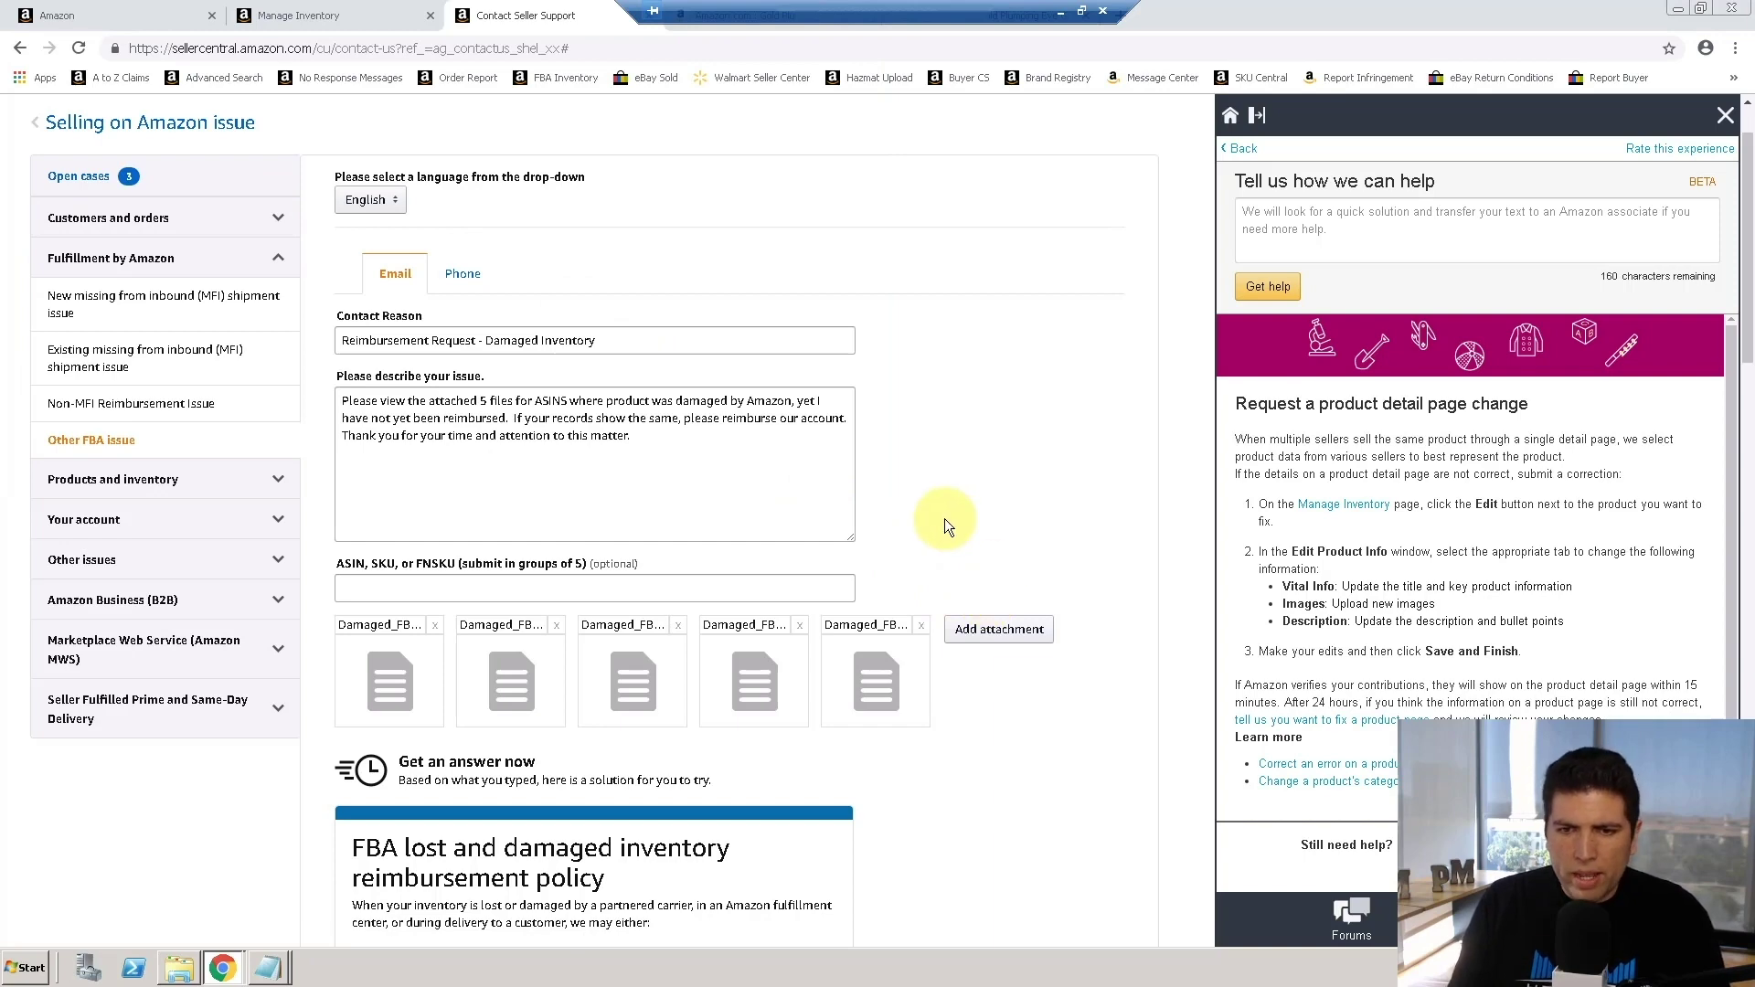
Send the completed damaged inventory case from the end of the contact form, leaving the call-back number empty.
scroll(945, 519, "down", 2)
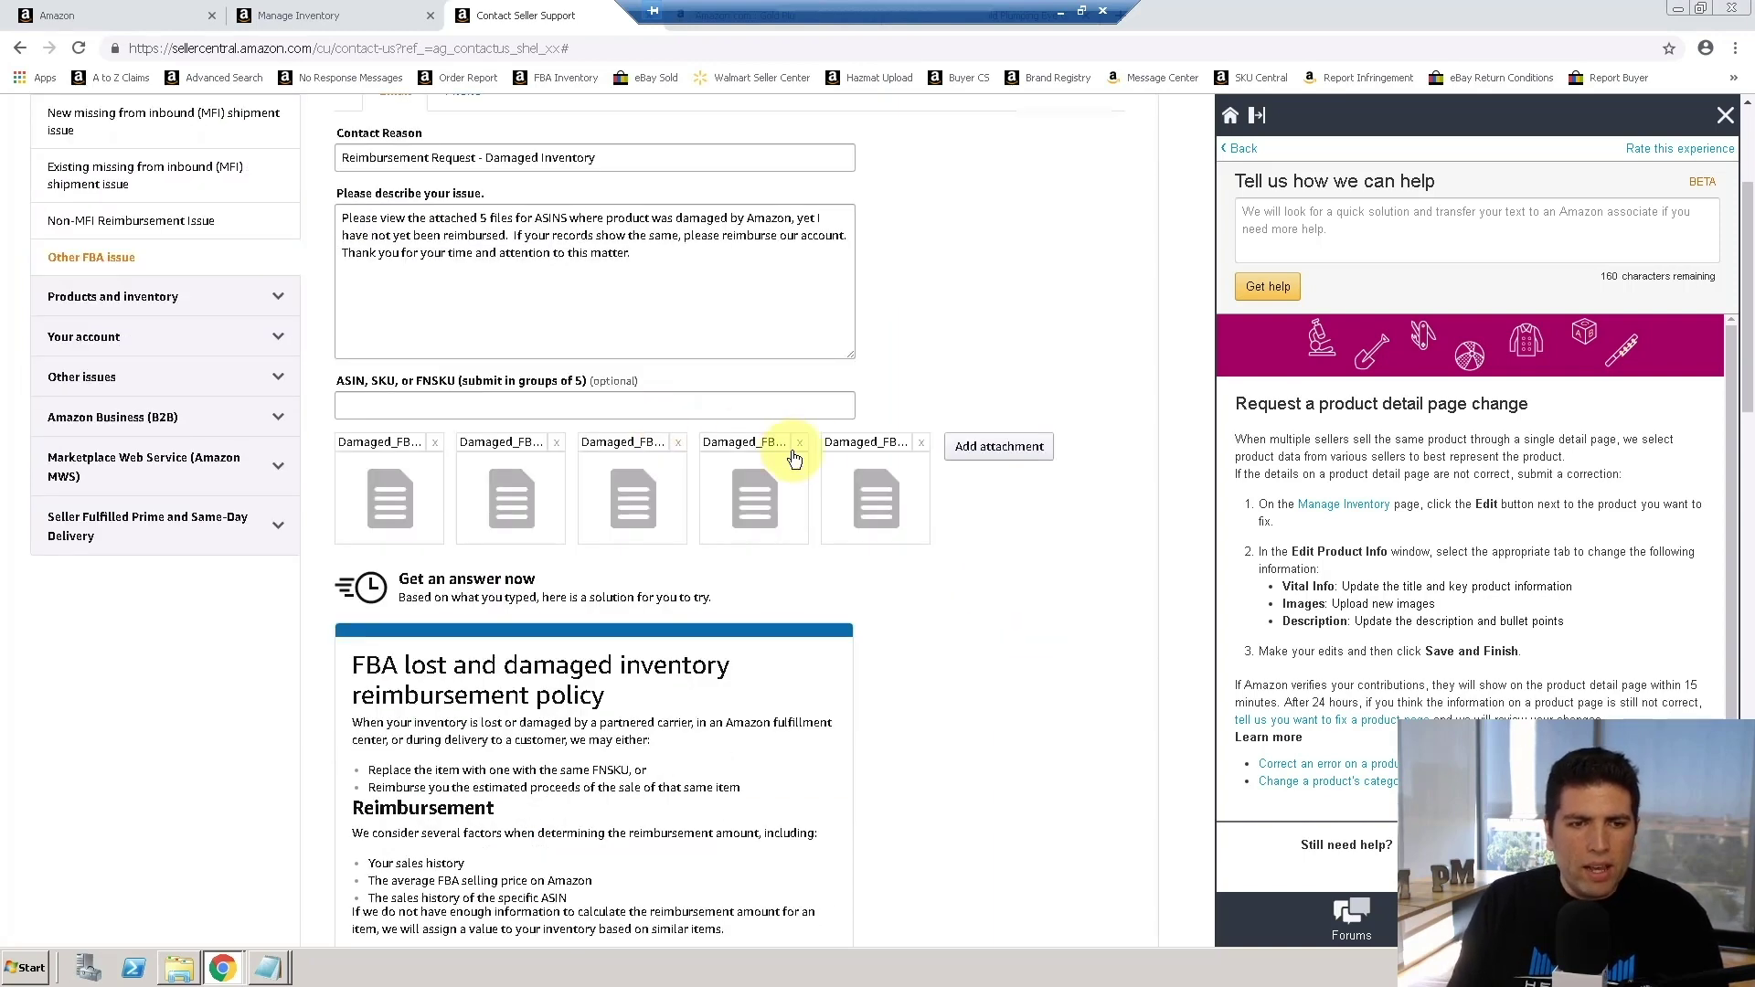
scroll(695, 430, "down", 2)
scroll(607, 416, "down", 6)
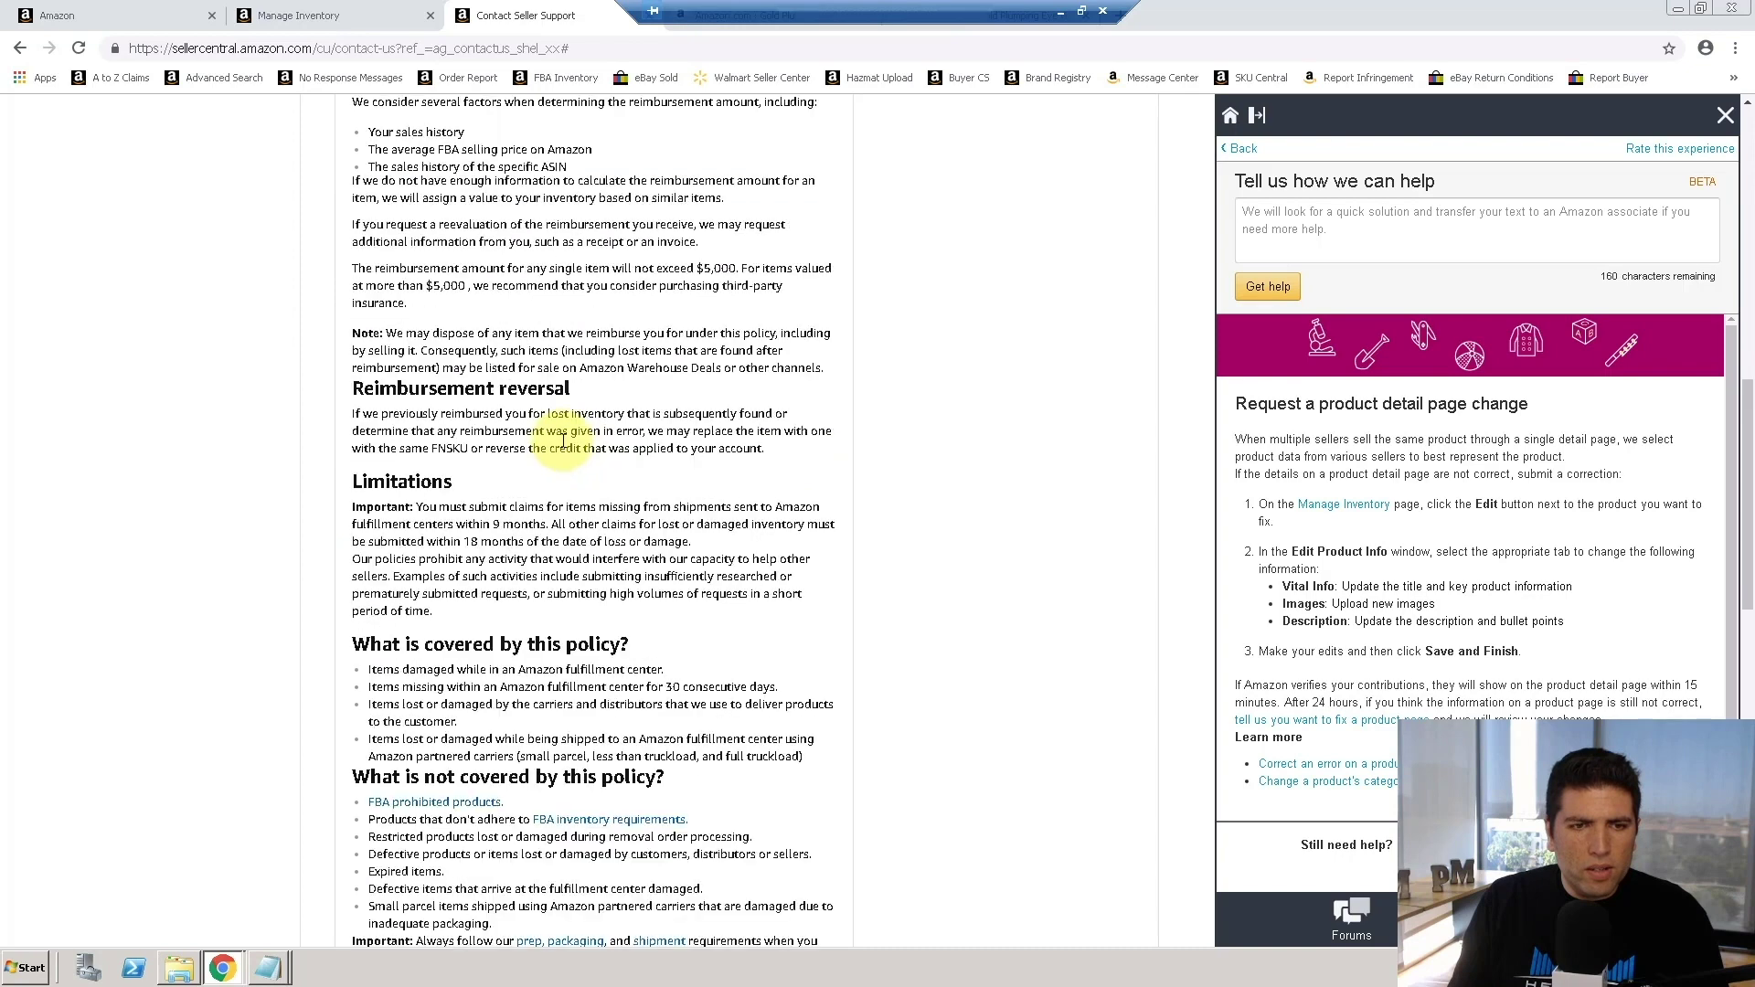
scroll(563, 439, "down", 9)
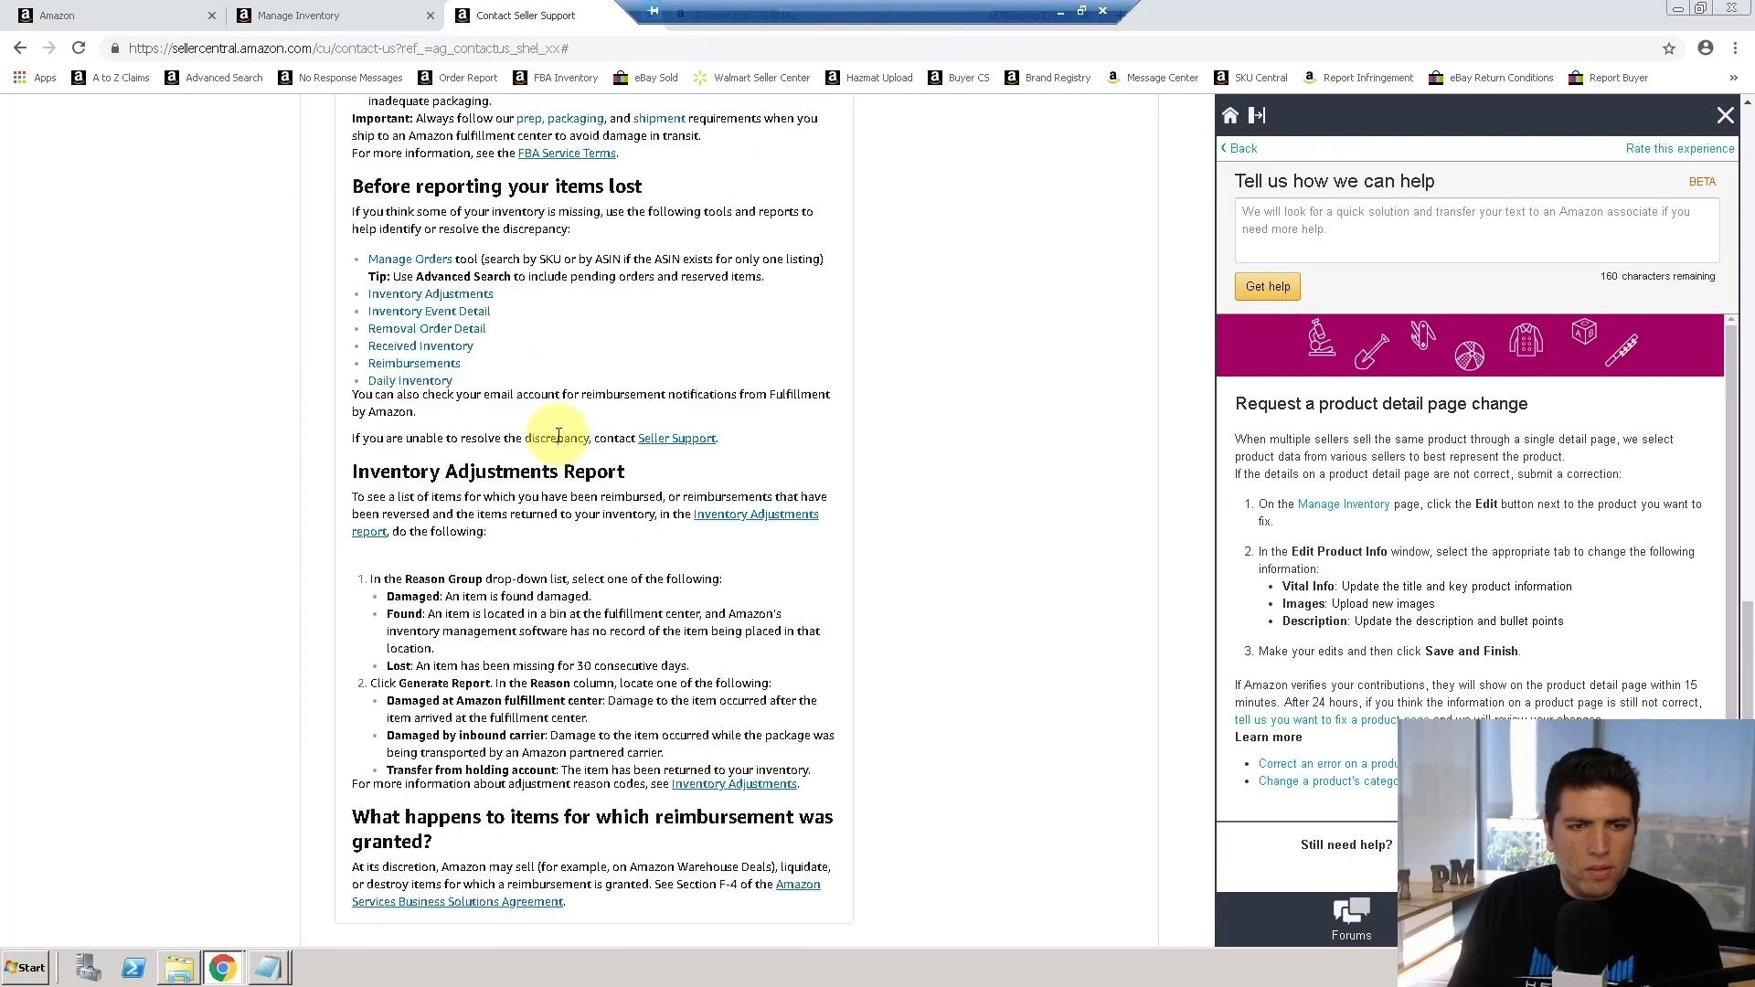
scroll(558, 435, "down", 5)
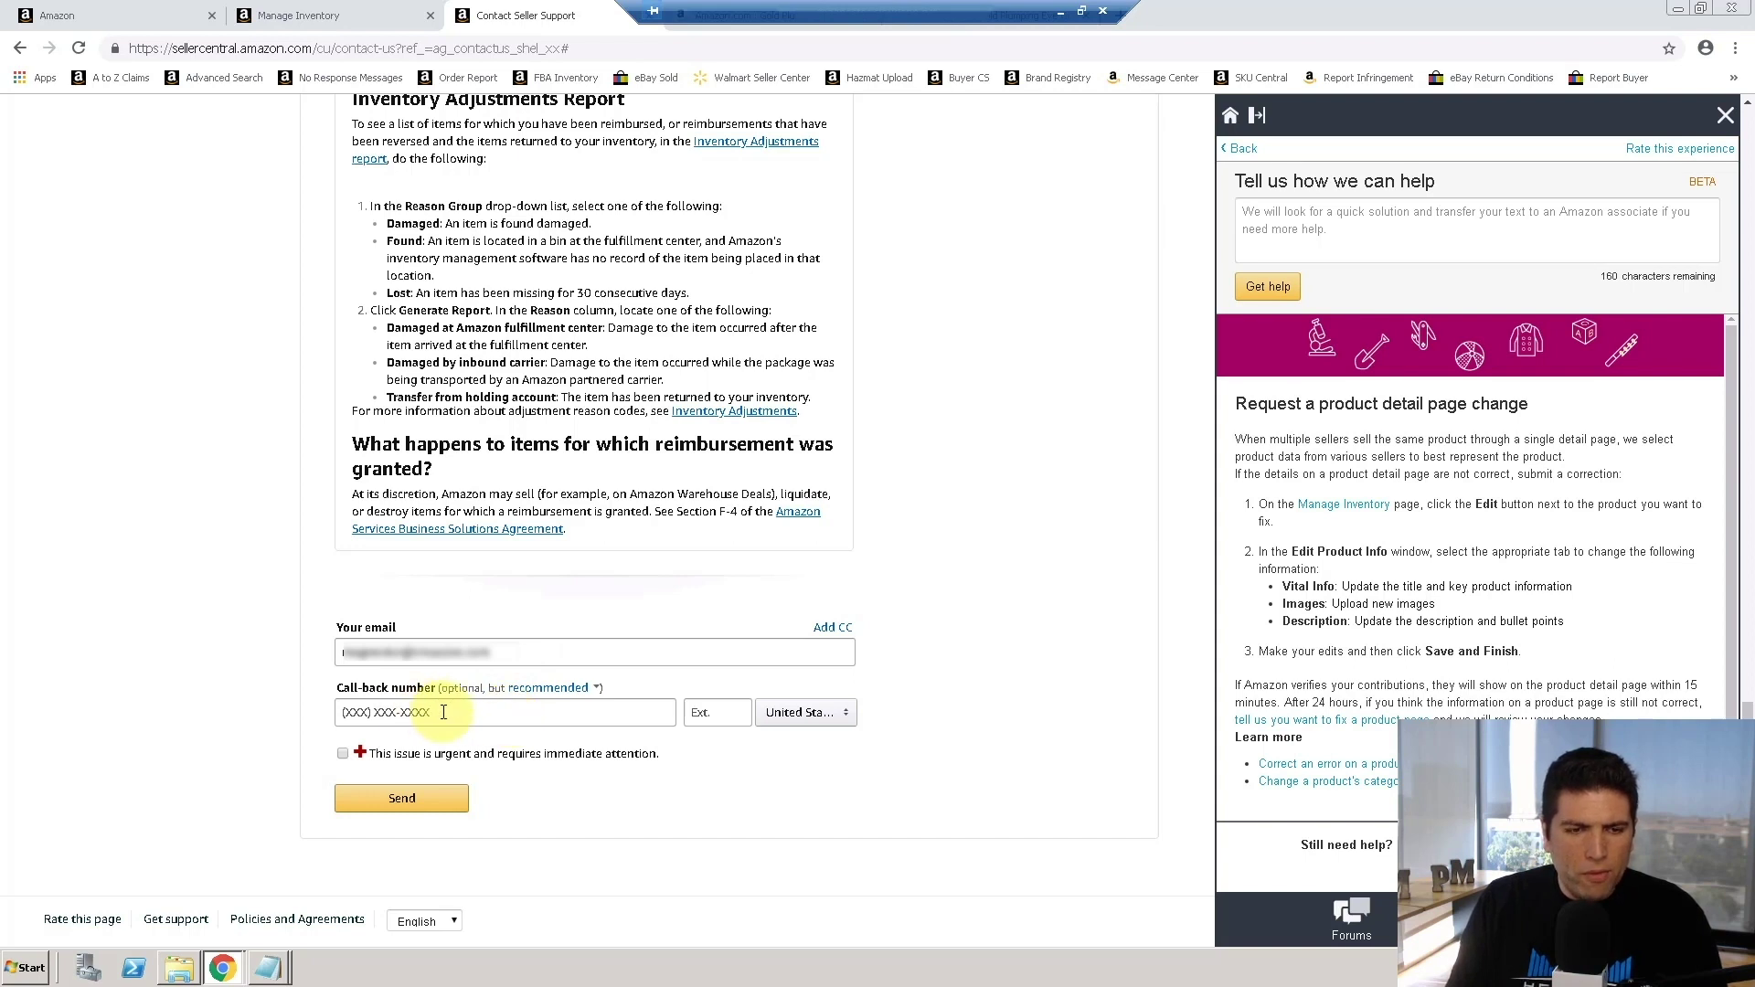
left_click(424, 794)
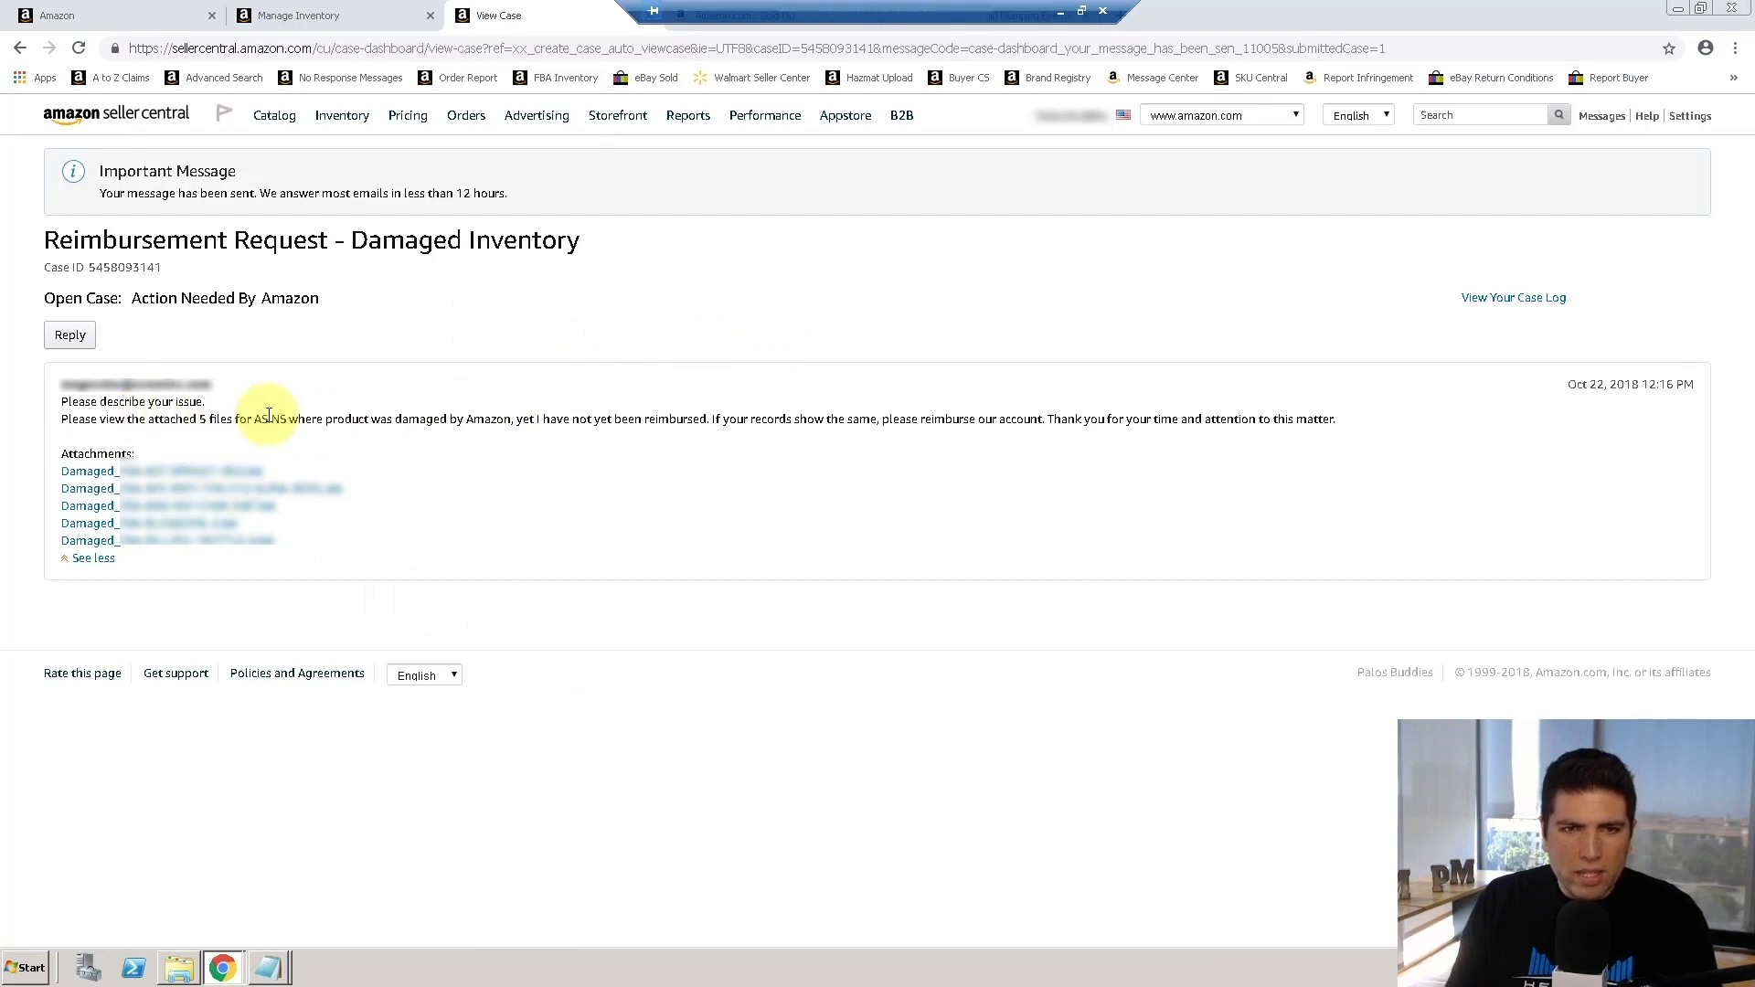
Open the case log, view the October 23 damaged inventory case and examine the current inventory section of Amazon's reply.
left_click(1496, 301)
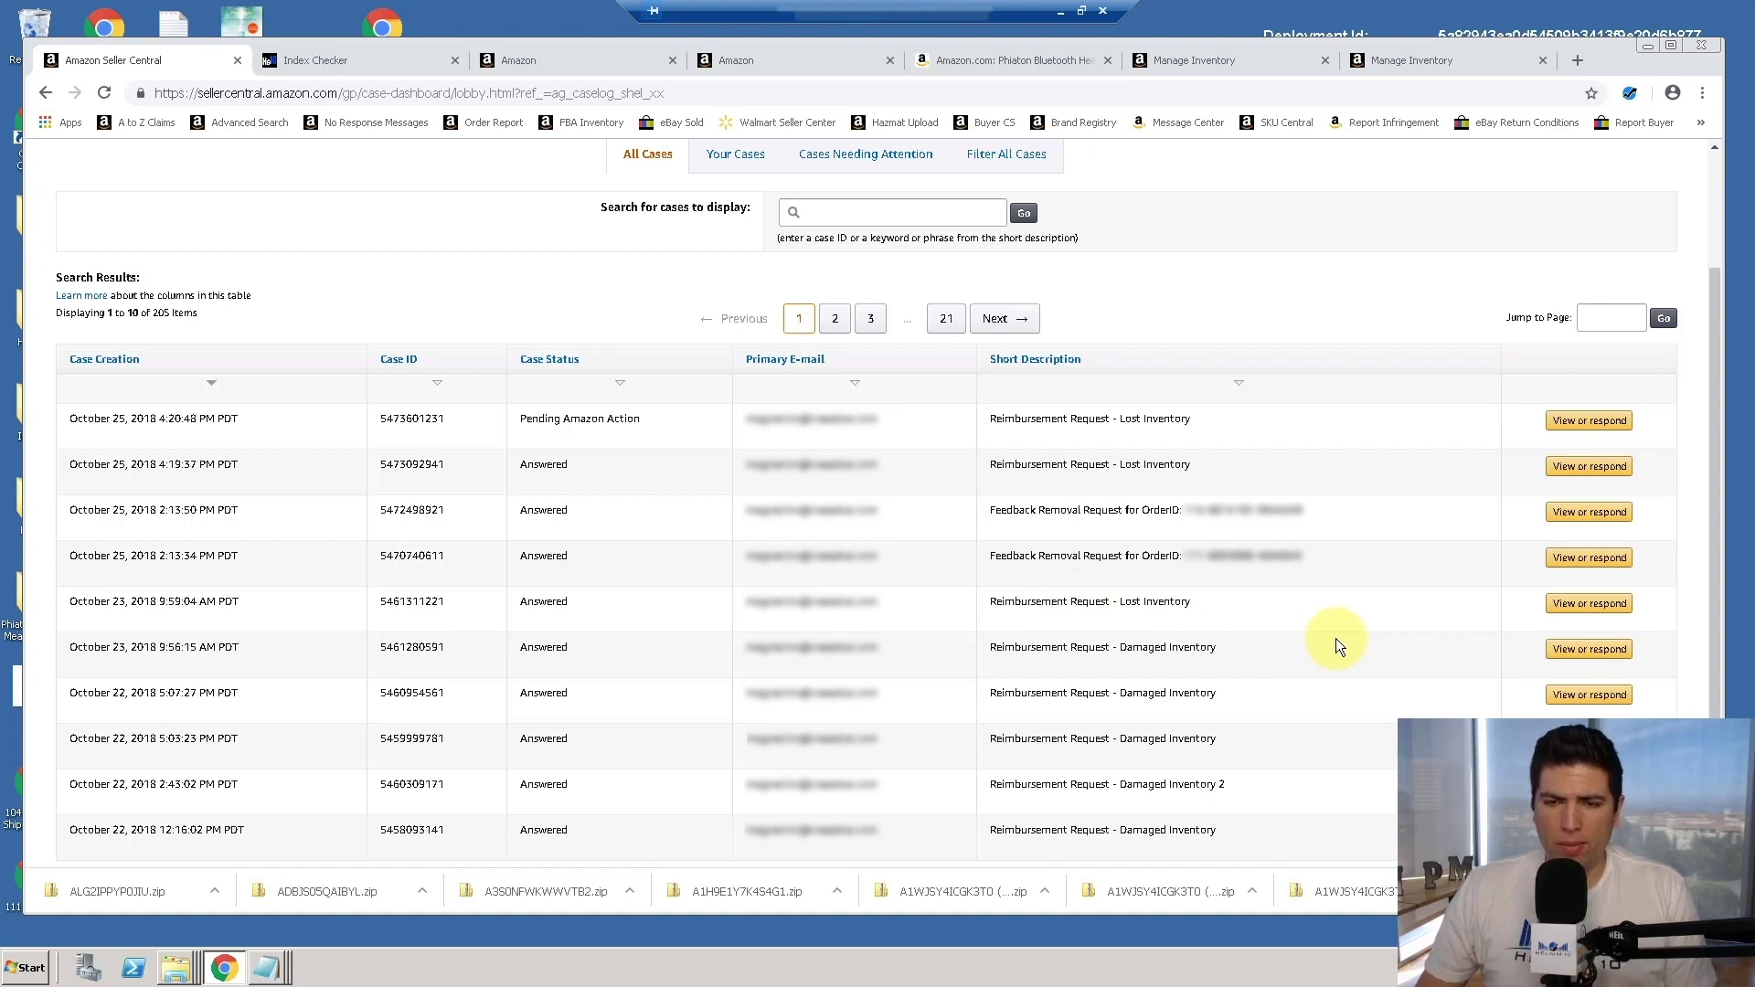
left_click(1566, 651)
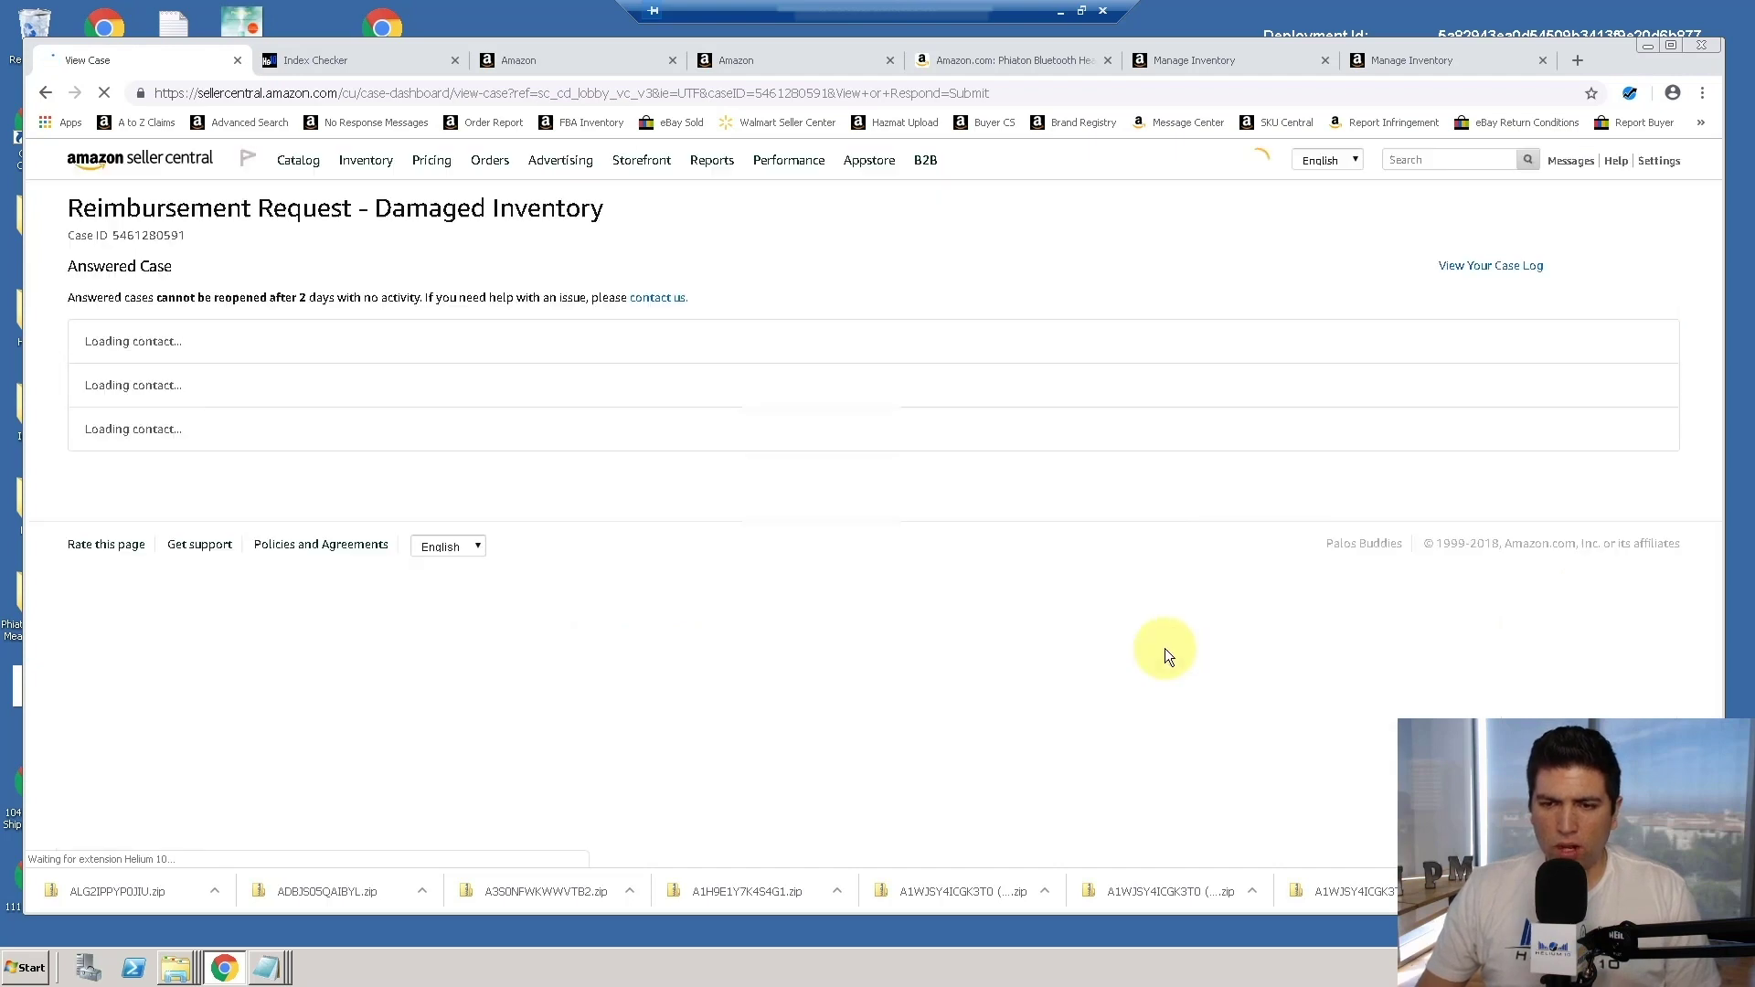
scroll(595, 487, "down", 2)
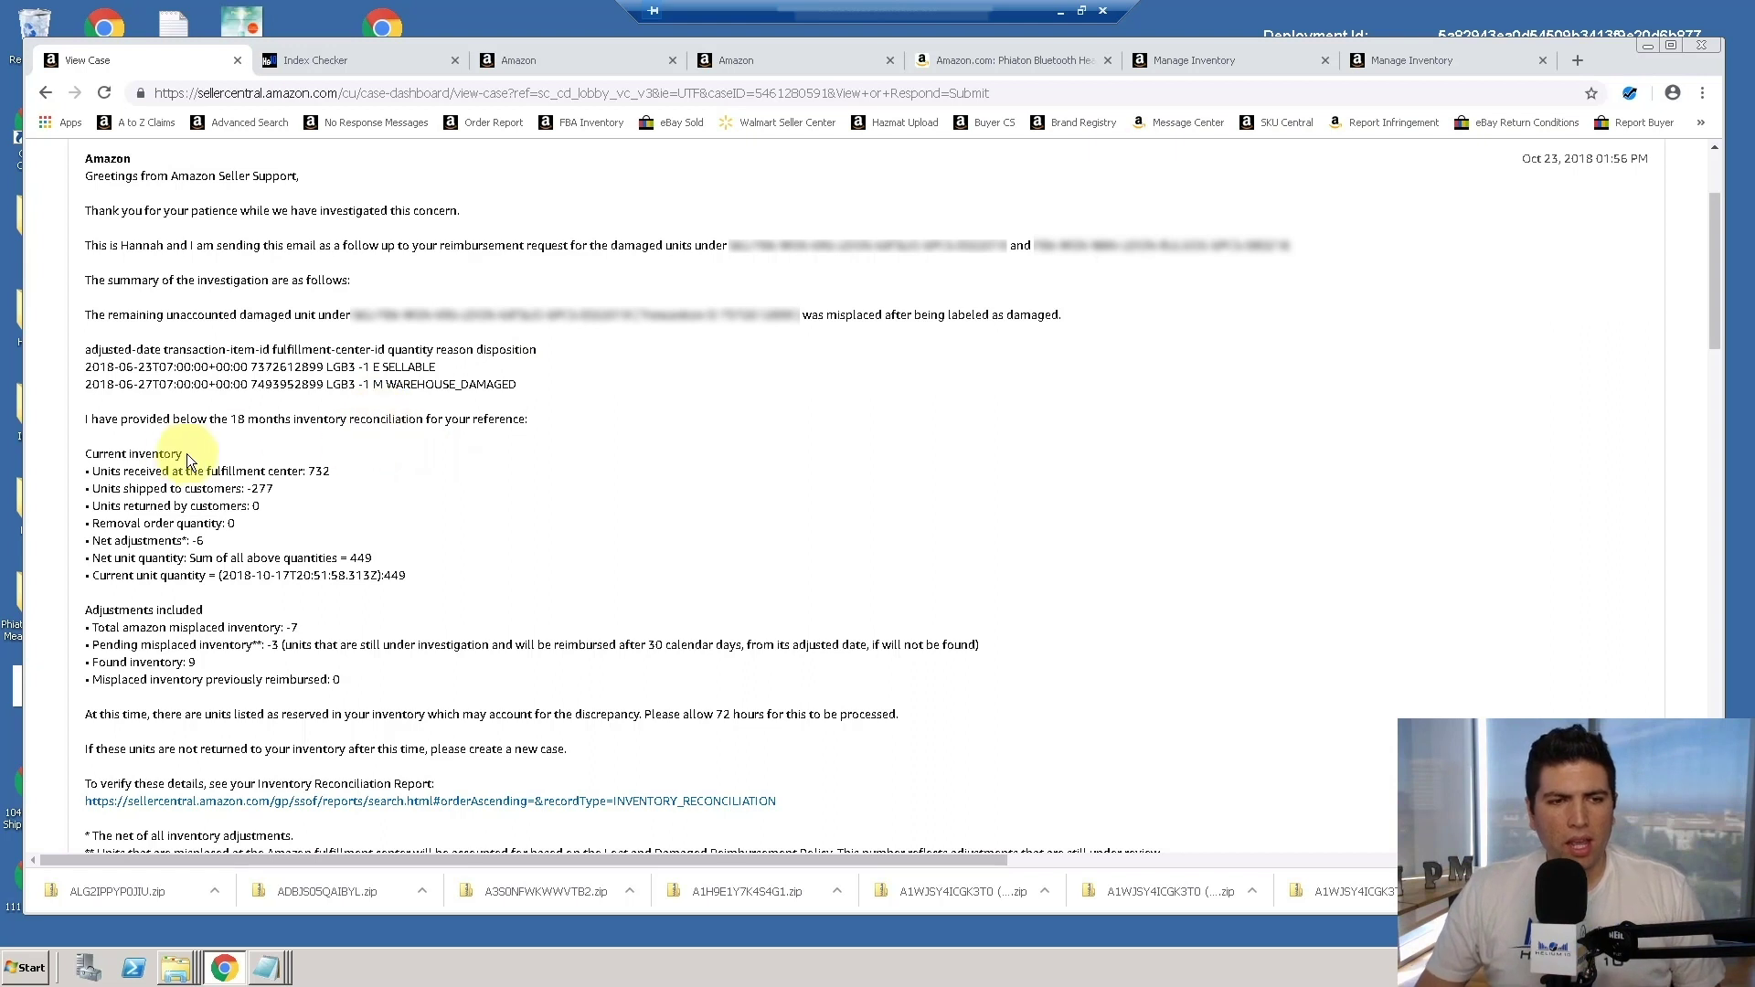
left_click_drag(85, 454, 330, 526)
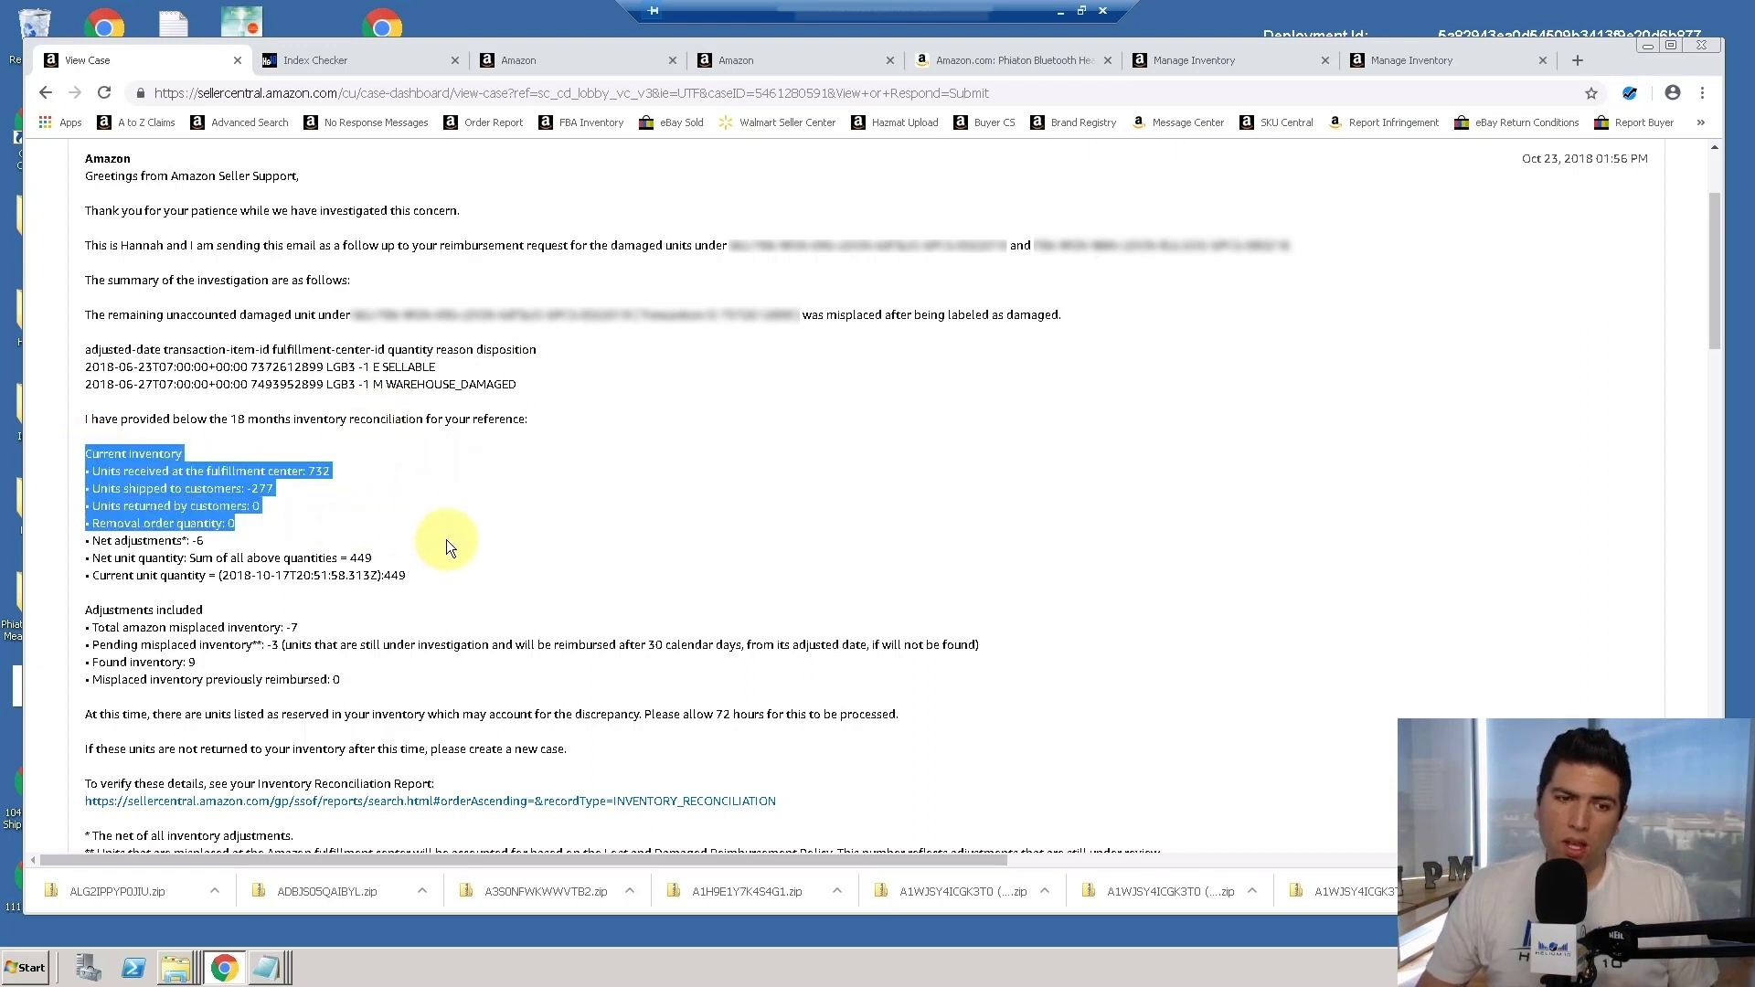
left_click_drag(448, 547, 448, 539)
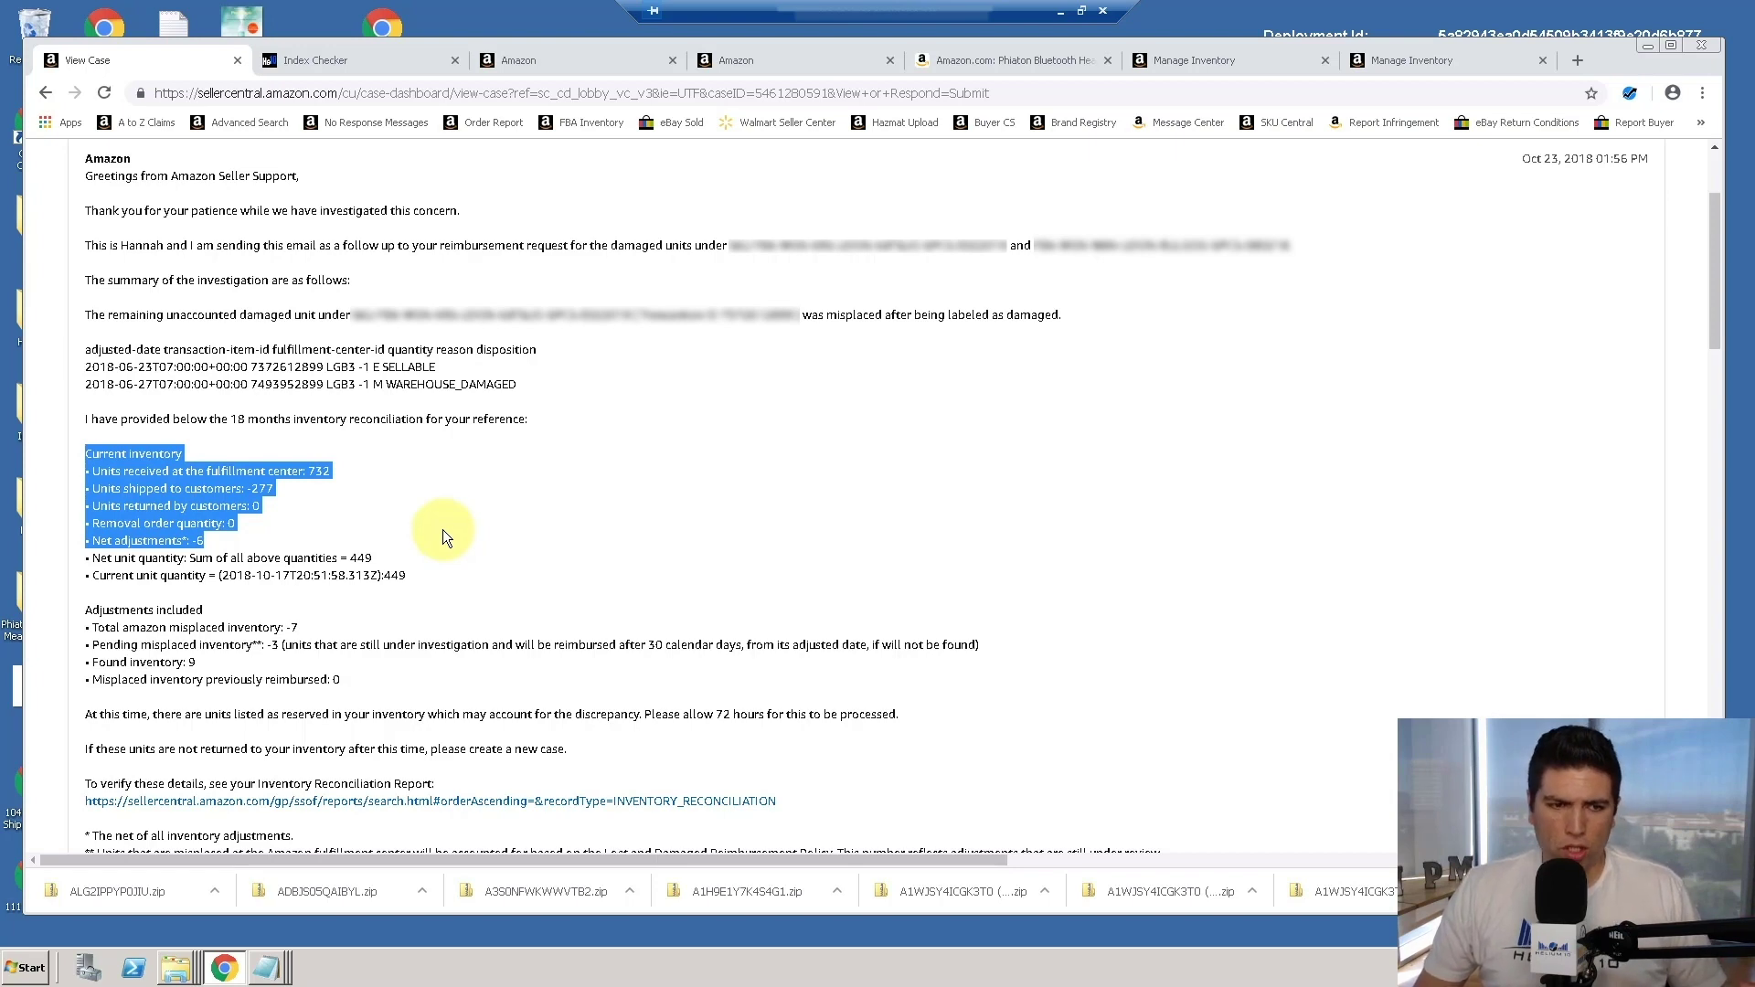
Examine the adjustments section of Amazon's reply, from total misplaced inventory to misplaced inventory previously reimbursed.
scroll(443, 538, "down", 2)
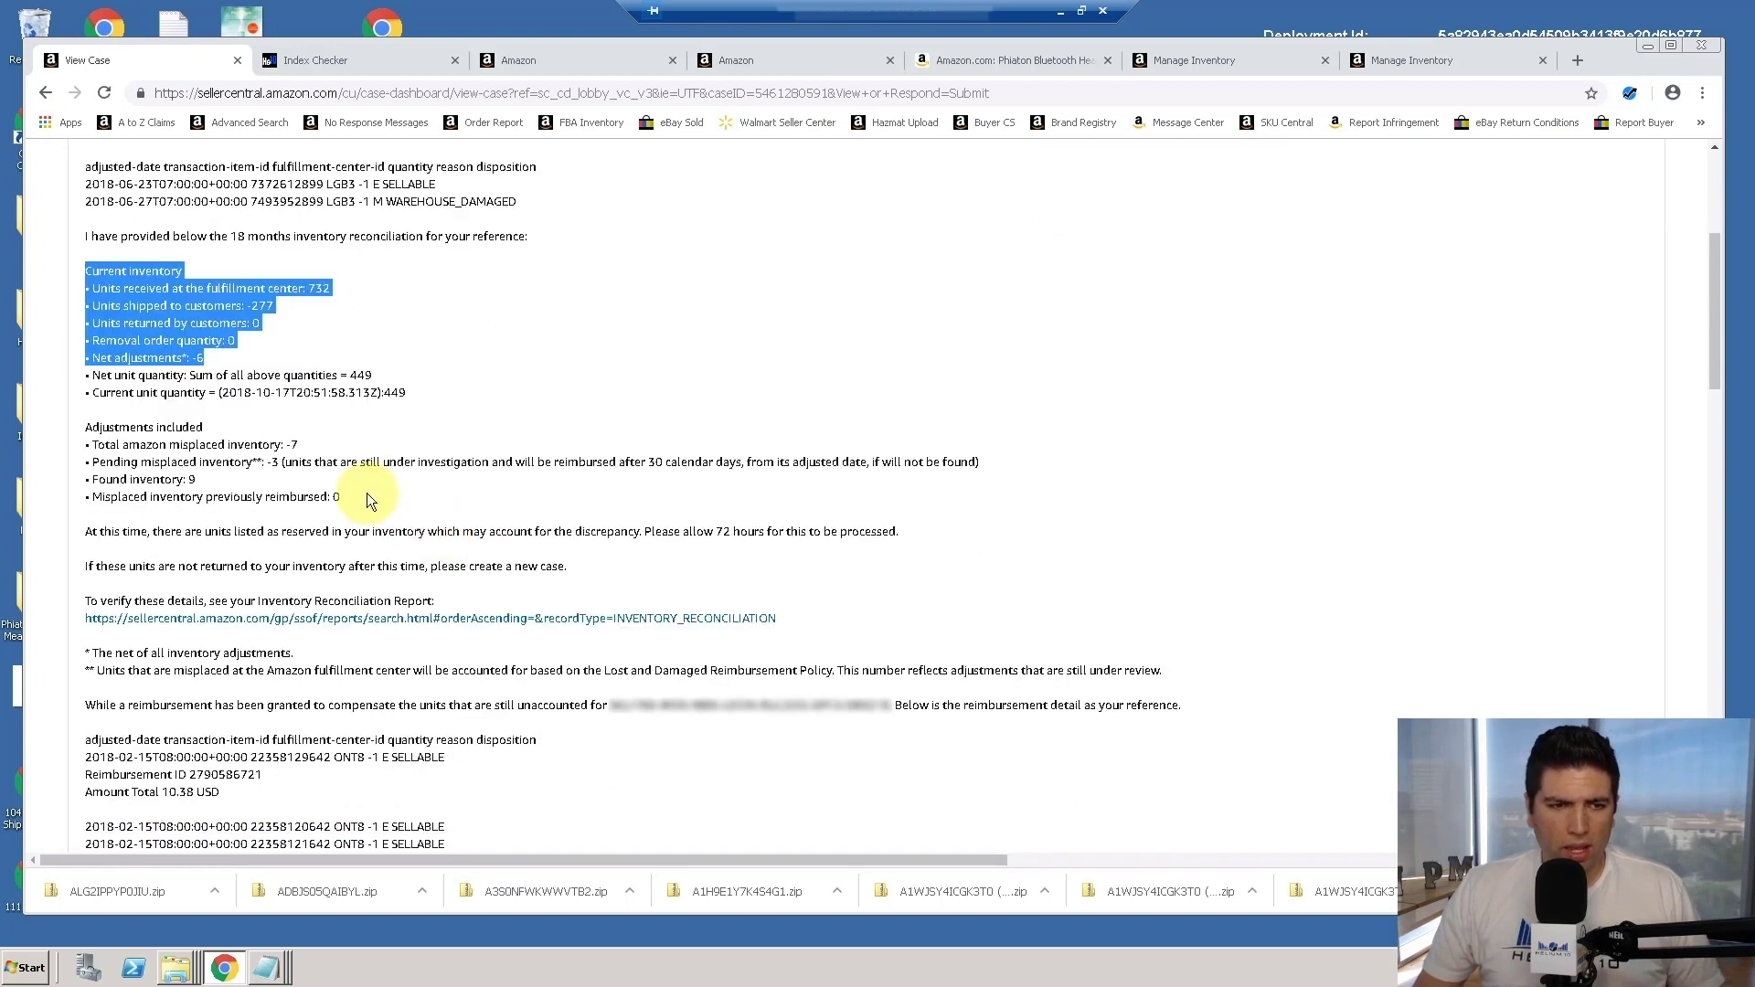
triple_click(279, 496)
left_click_drag(164, 467, 86, 445)
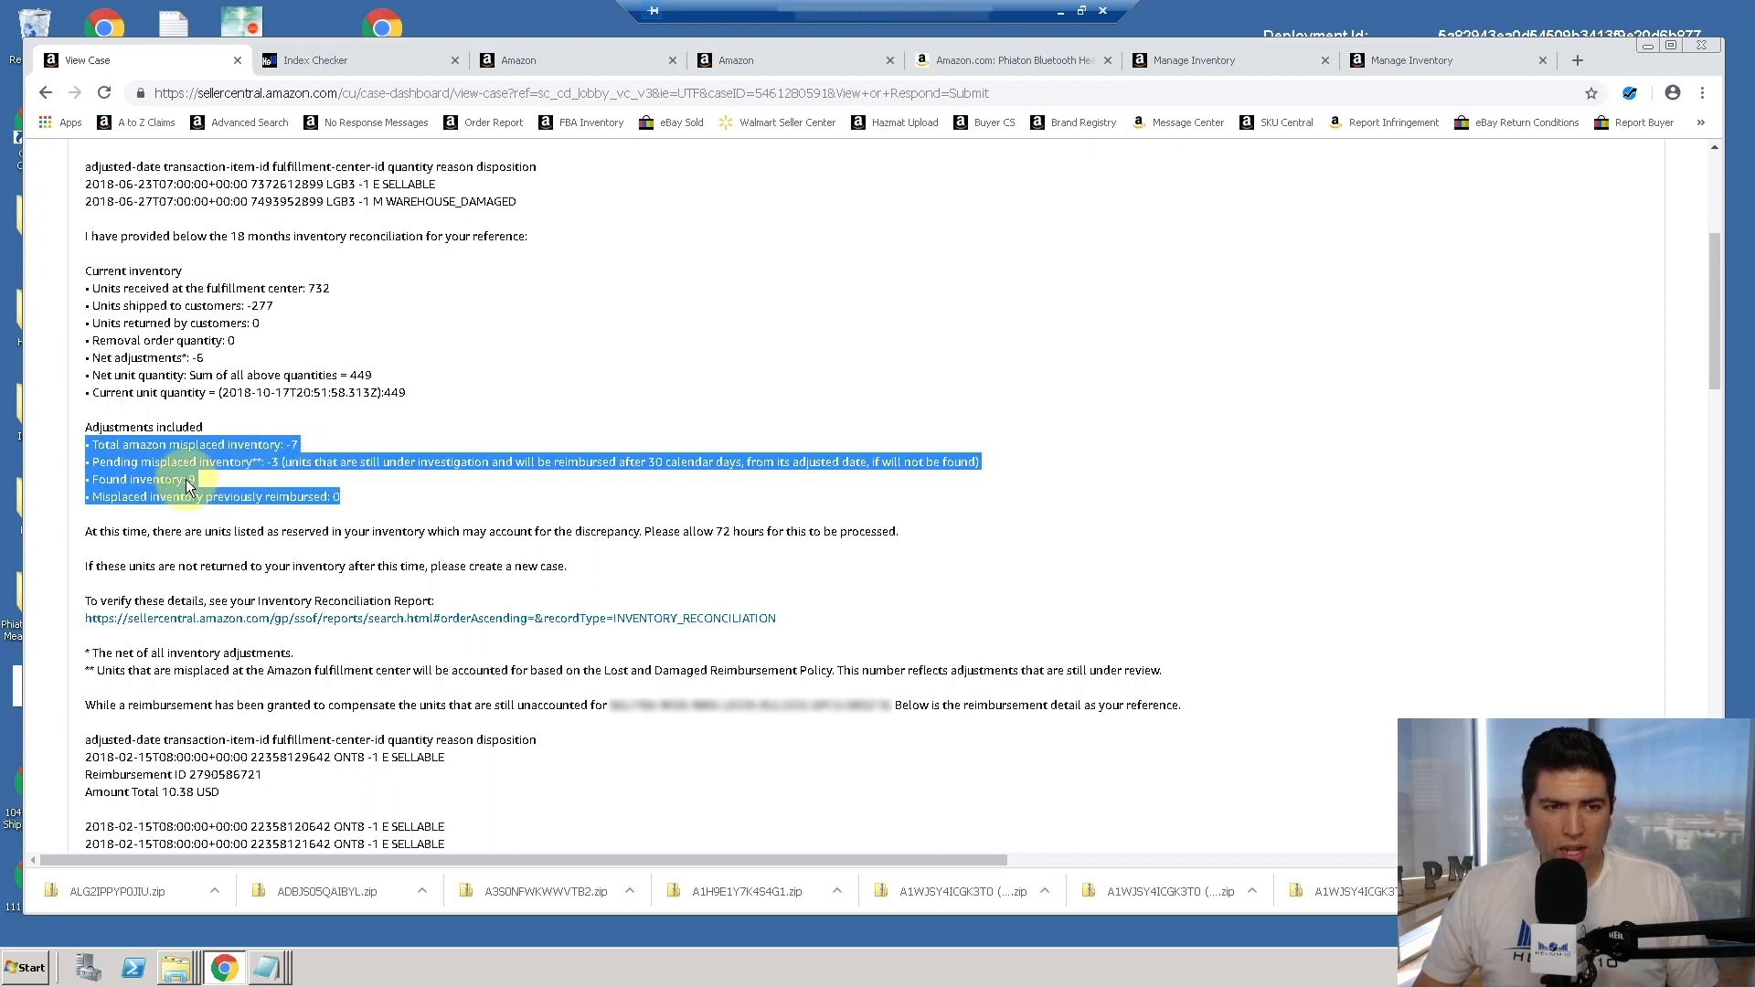
left_click_drag(106, 497, 353, 496)
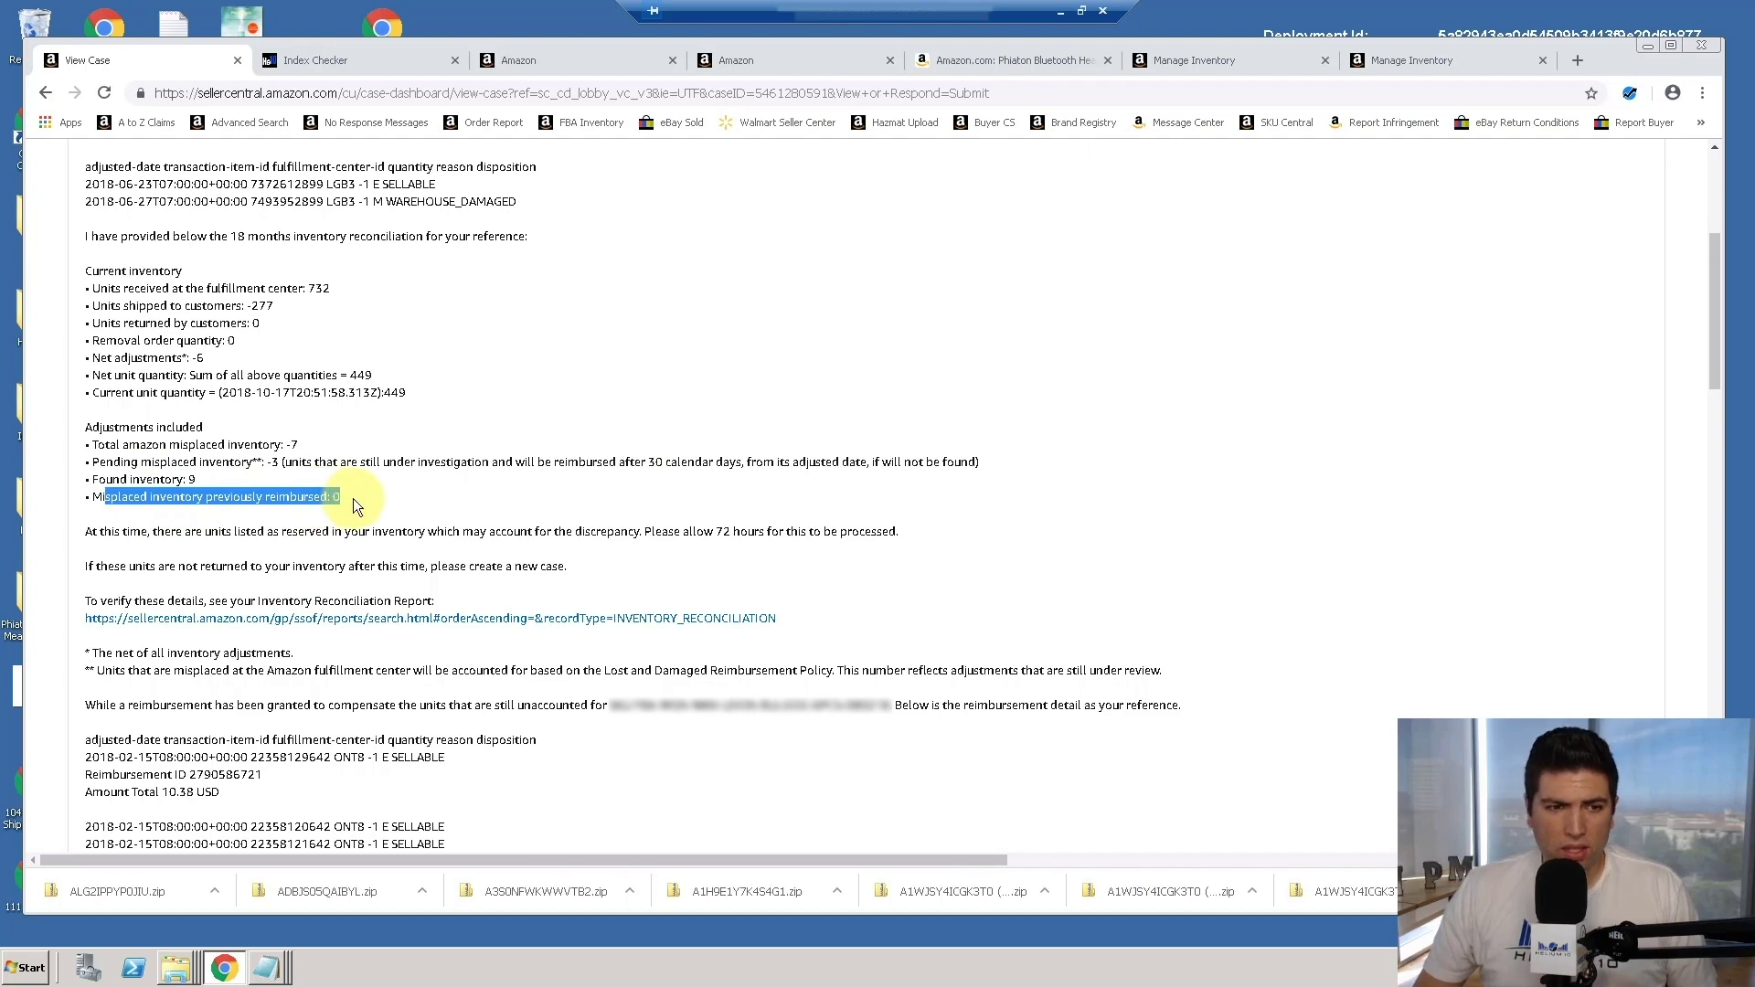
Read the rest of Amazon's reply, including the granted reimbursements, the misplaced damaged units and the second inventory reconciliation.
scroll(353, 506, "down", 7)
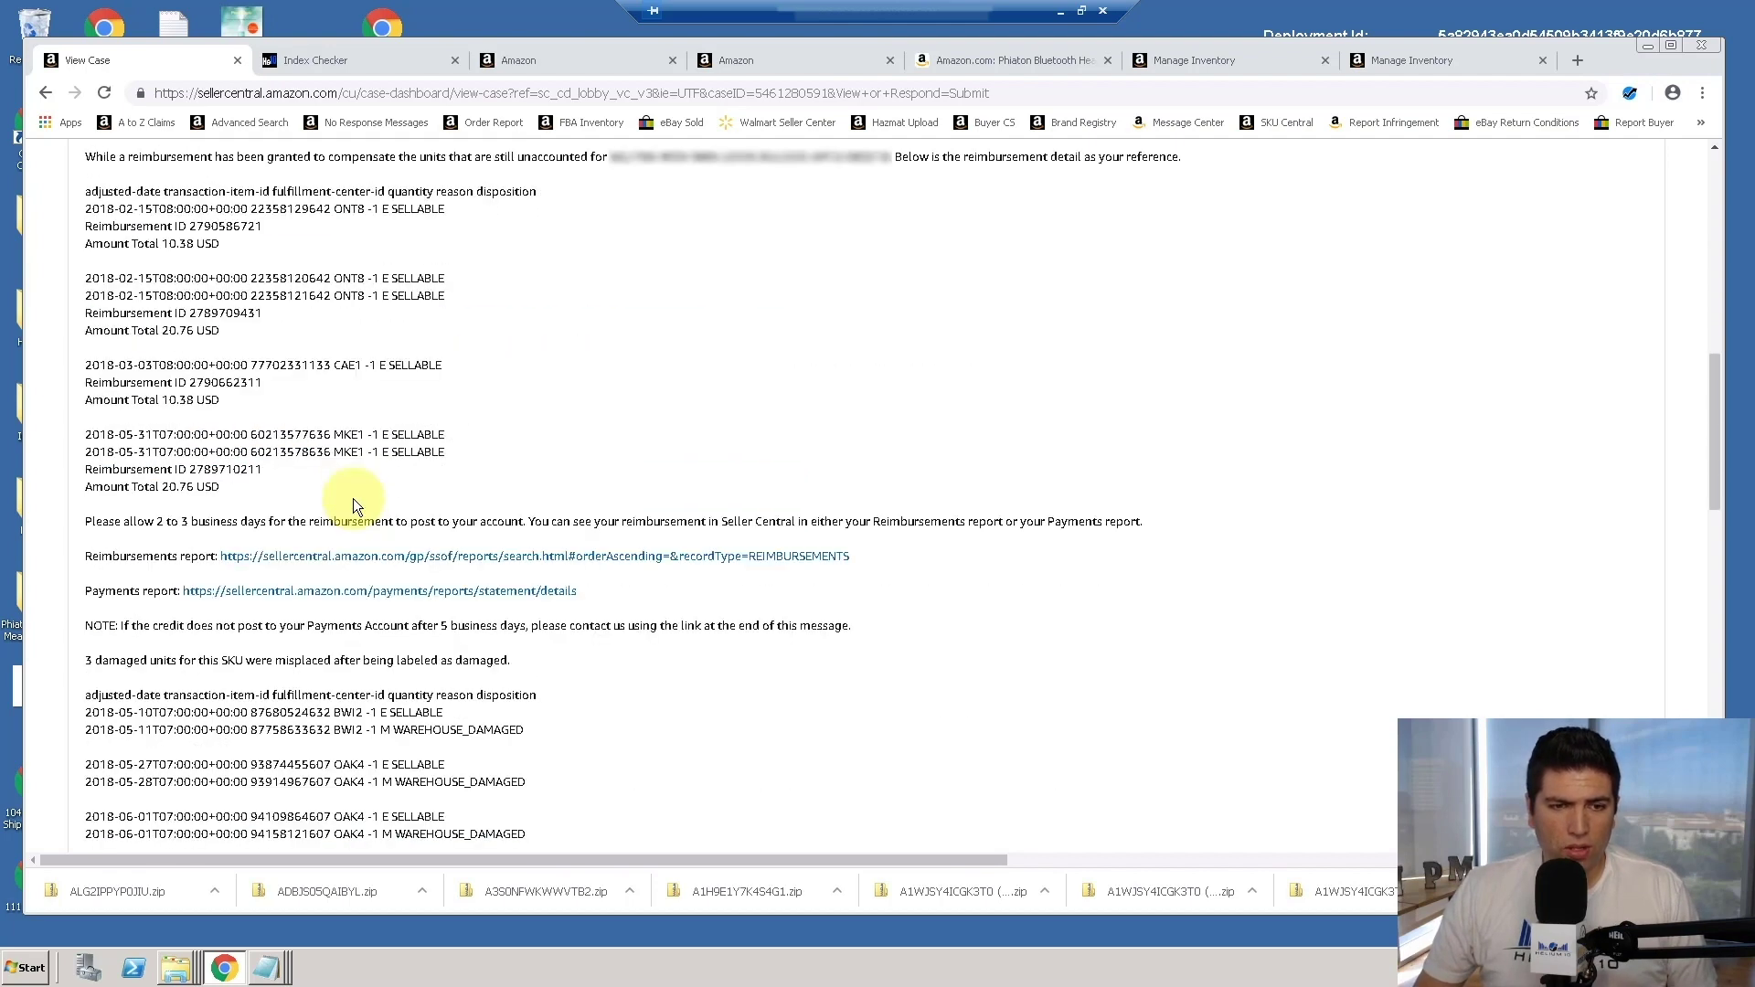
scroll(353, 506, "down", 5)
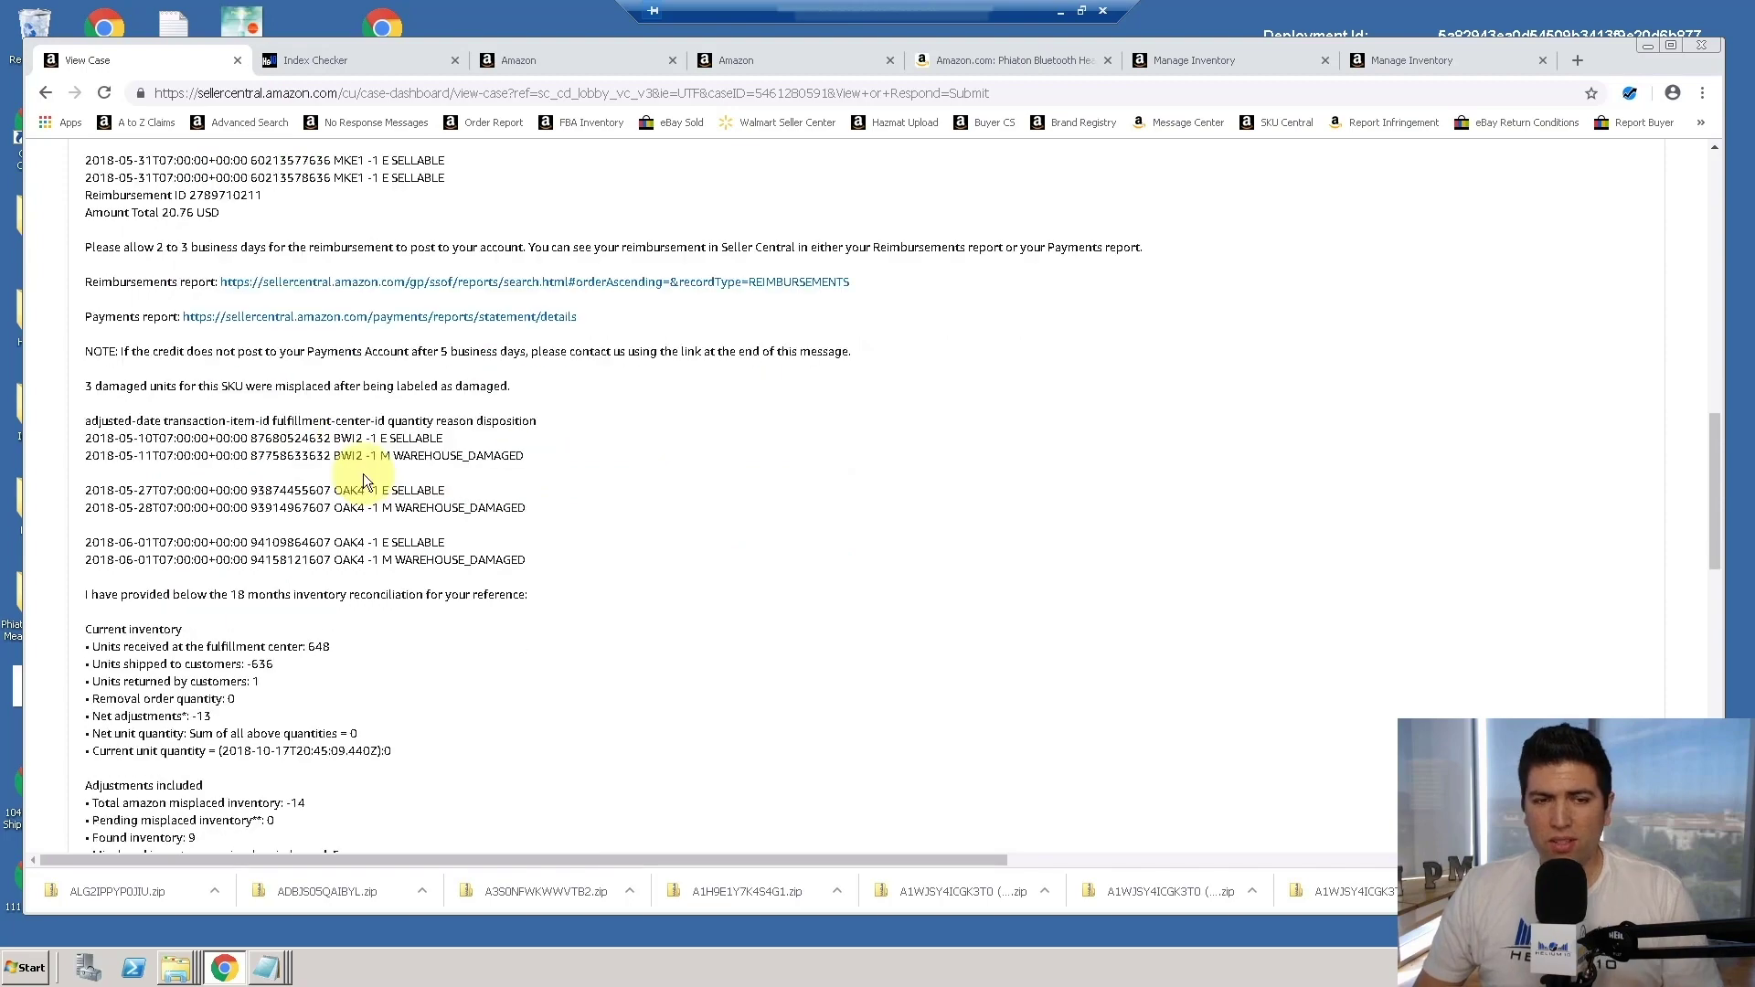
scroll(364, 480, "down", 3)
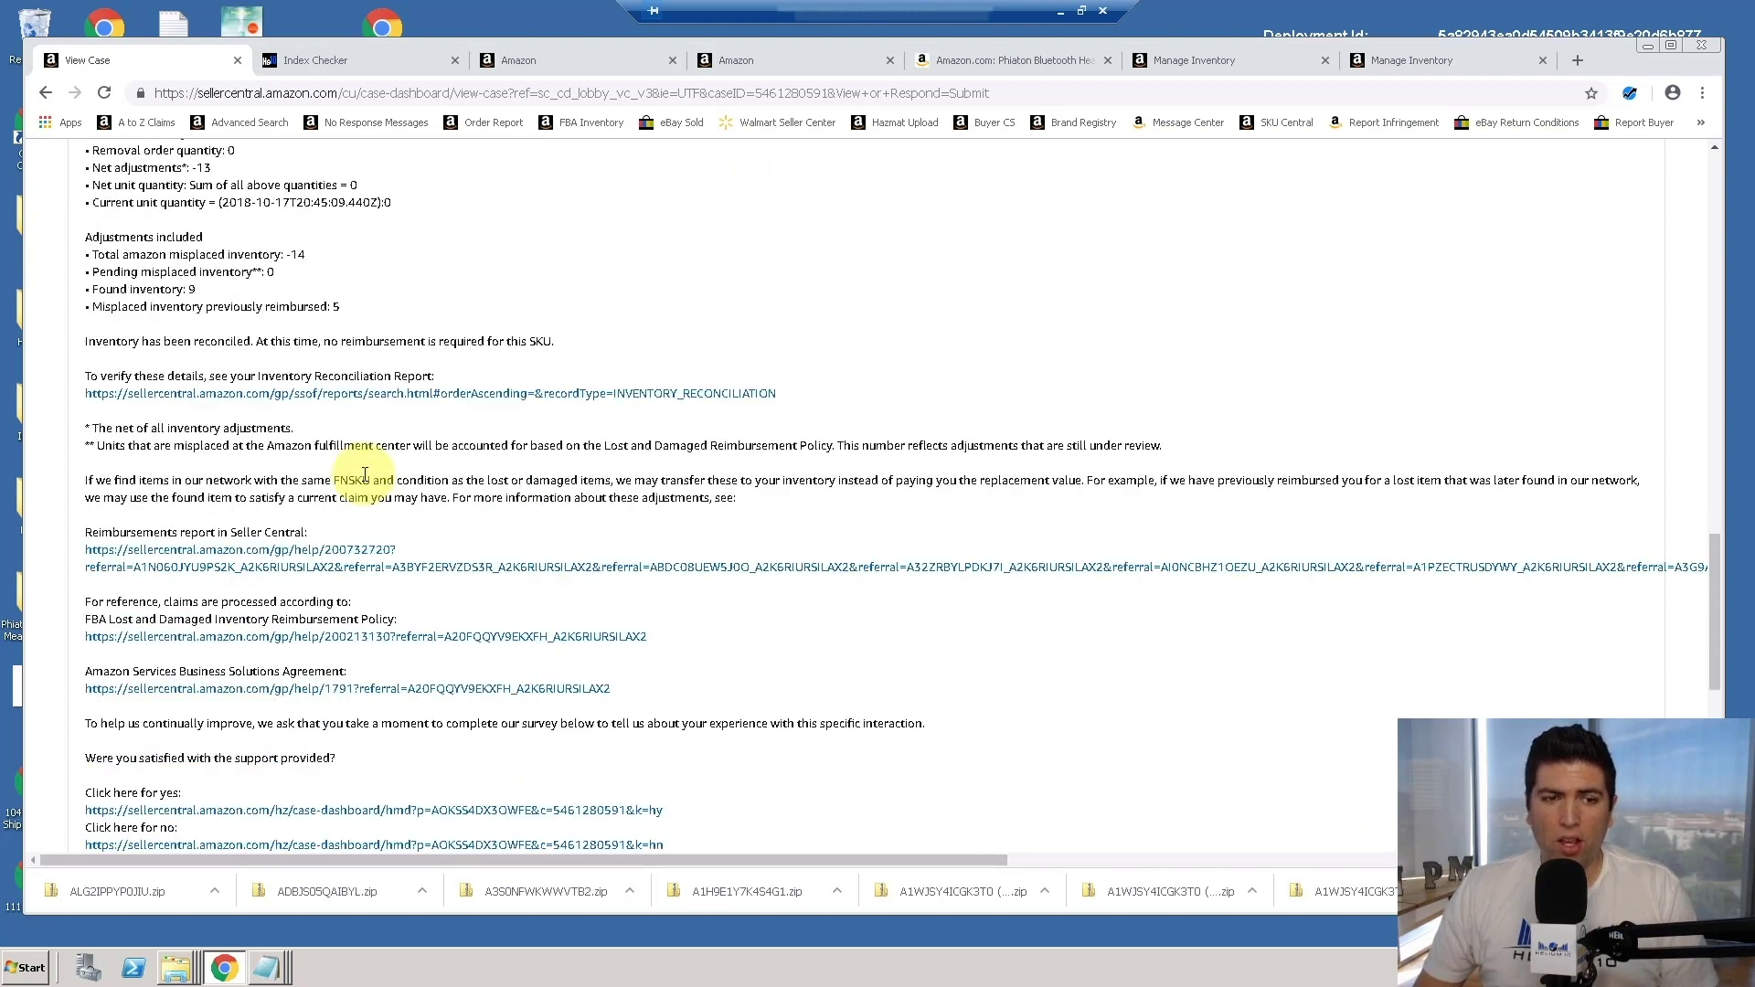
scroll(363, 475, "down", 5)
scroll(364, 475, "up", 15)
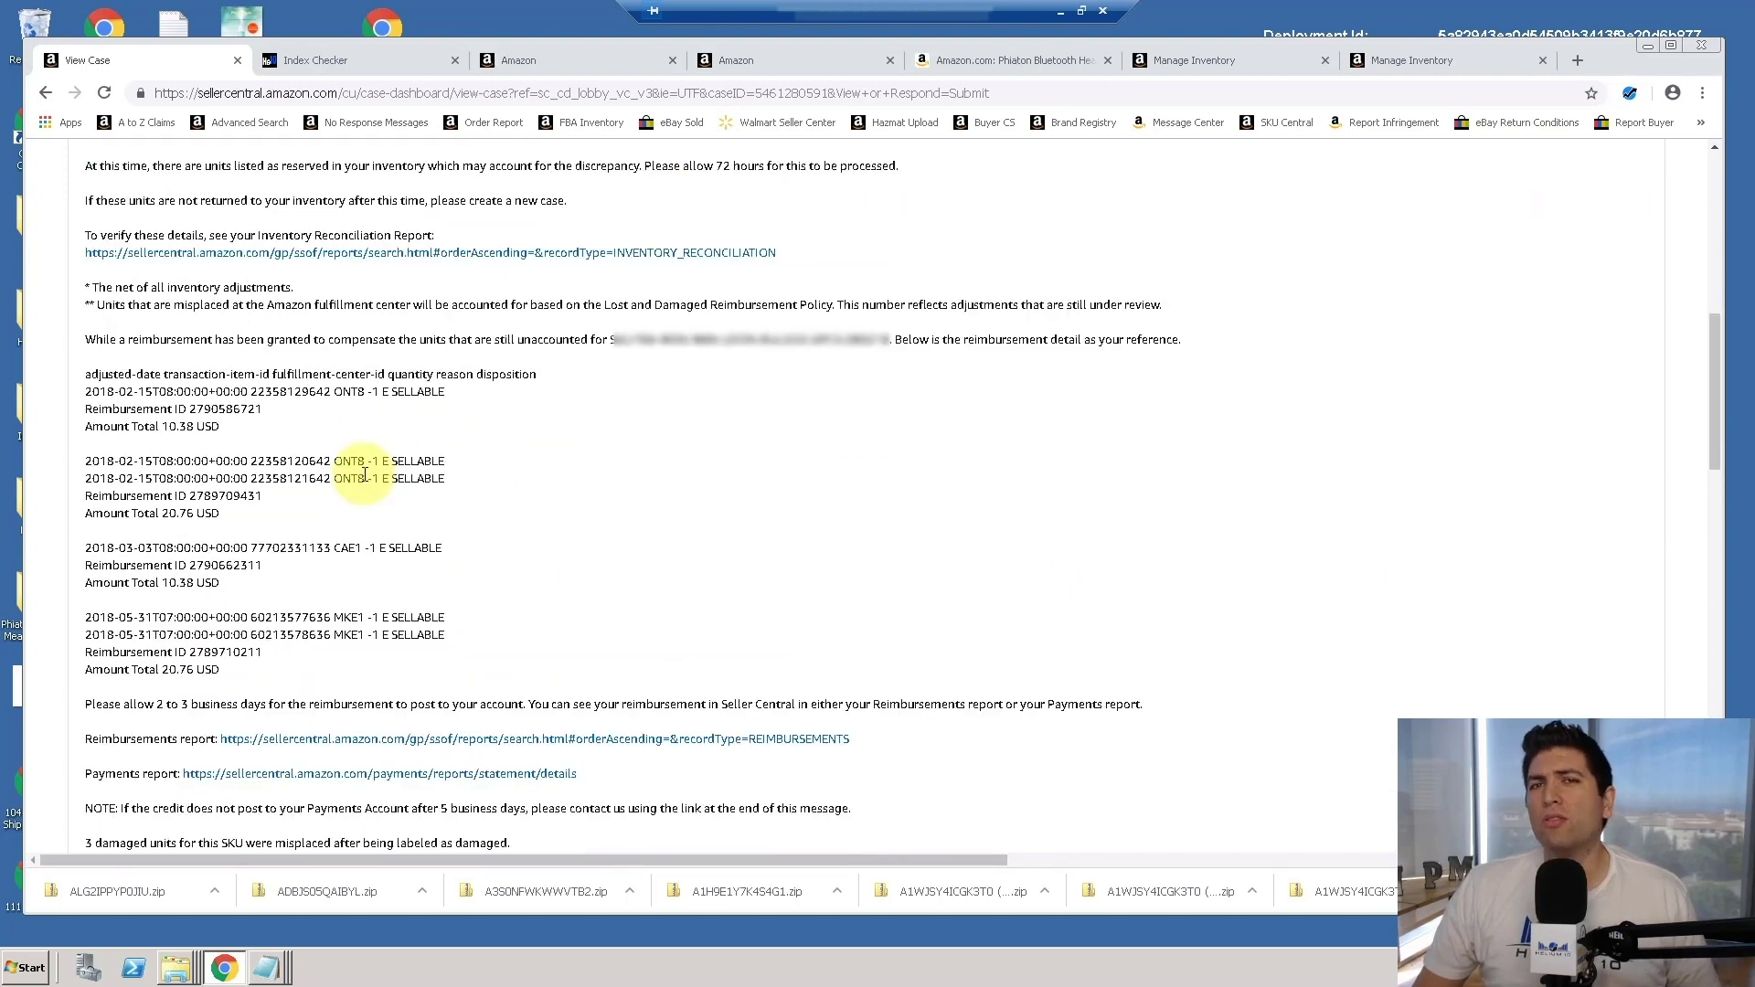
scroll(364, 471, "up", 10)
Return to the case log and check the status and description of the newest October 25 lost inventory case.
left_click(45, 95)
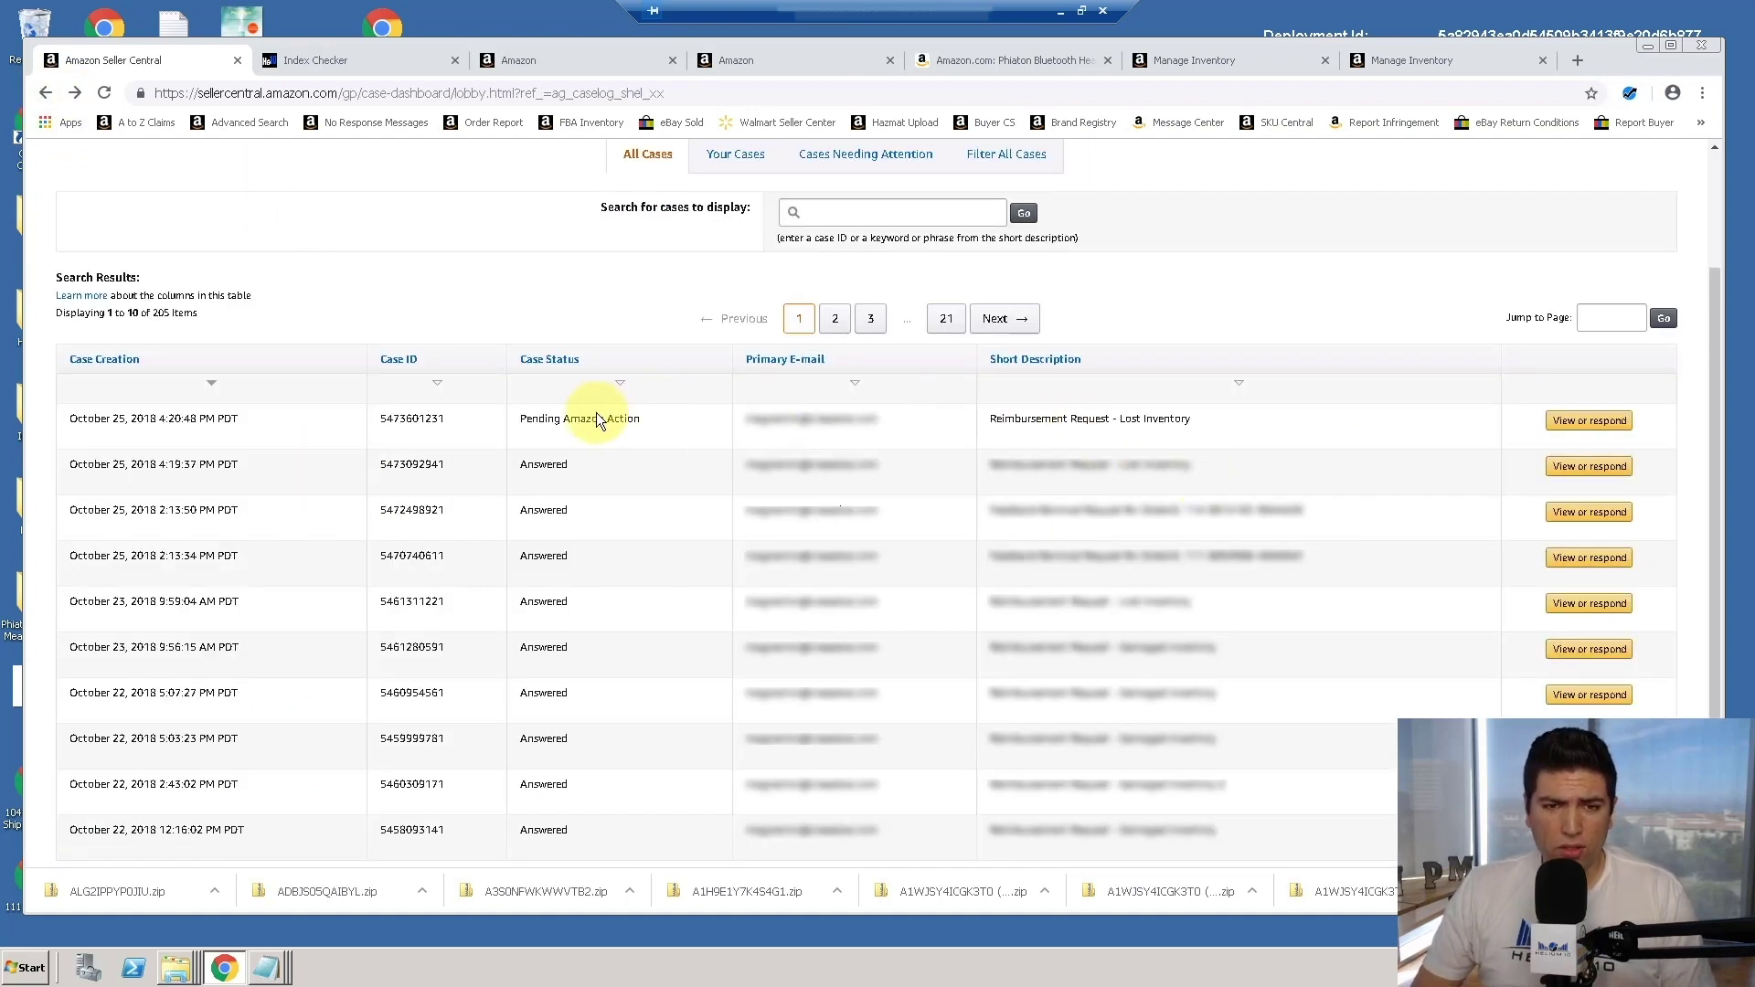
left_click_drag(540, 419, 1202, 418)
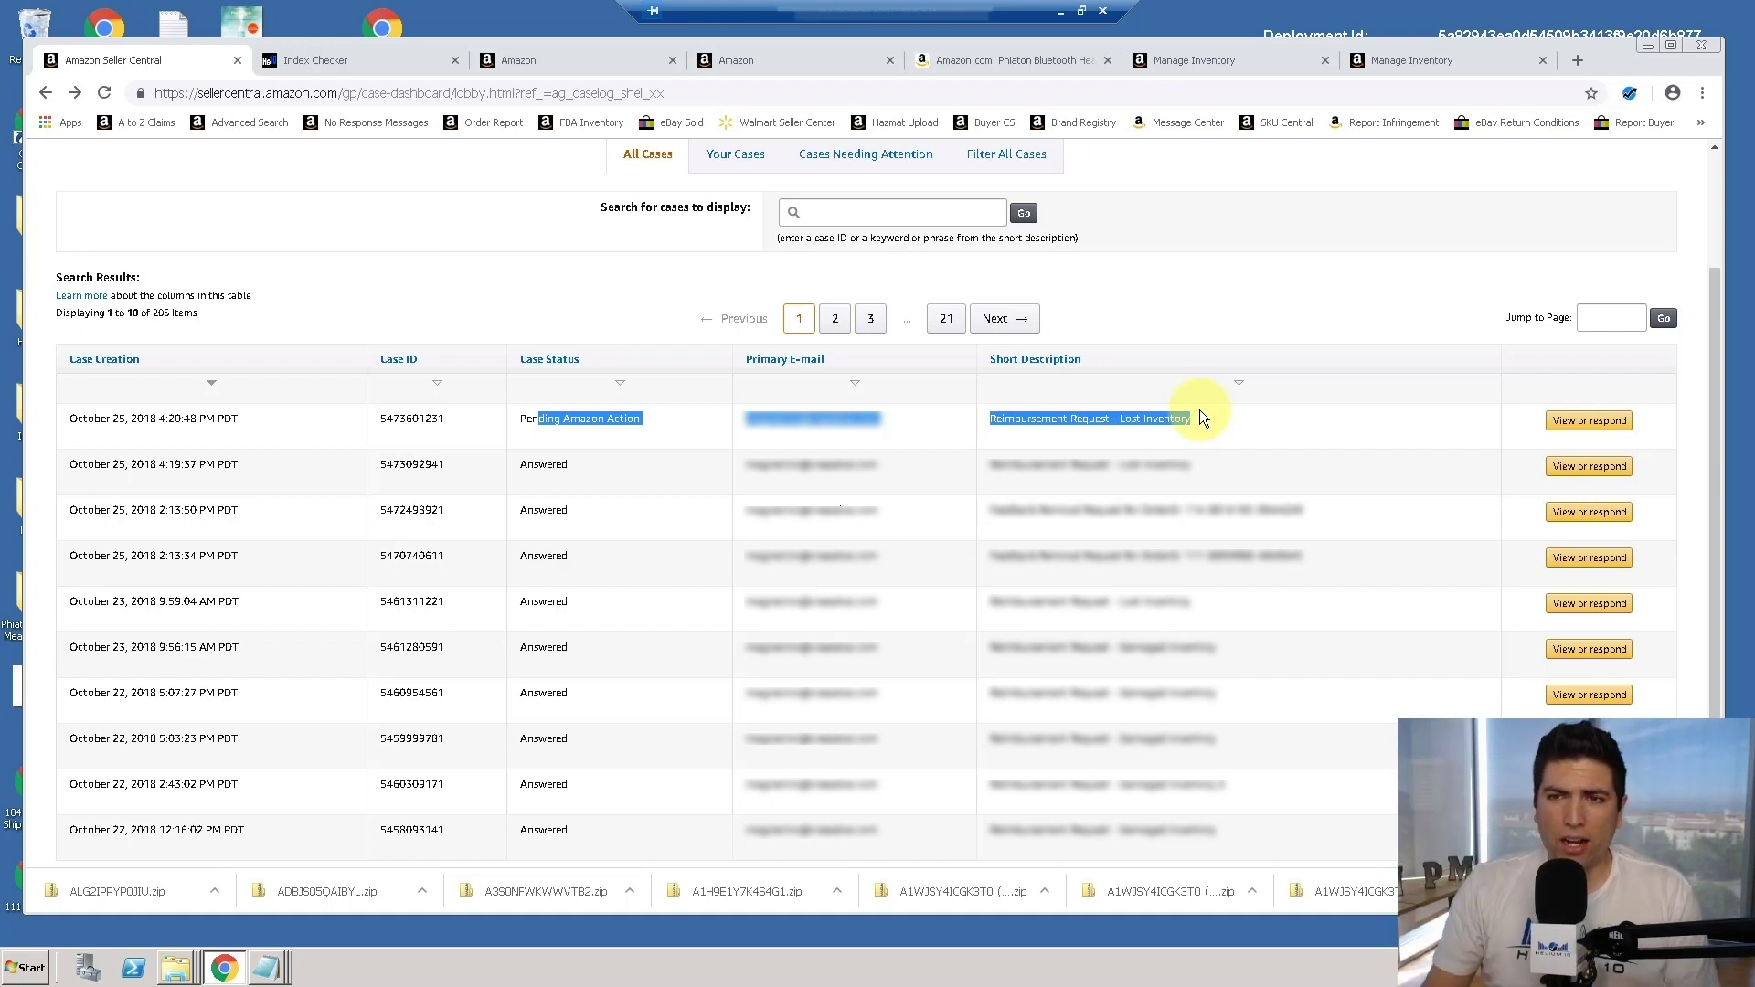
scroll(1198, 418, "up", 2)
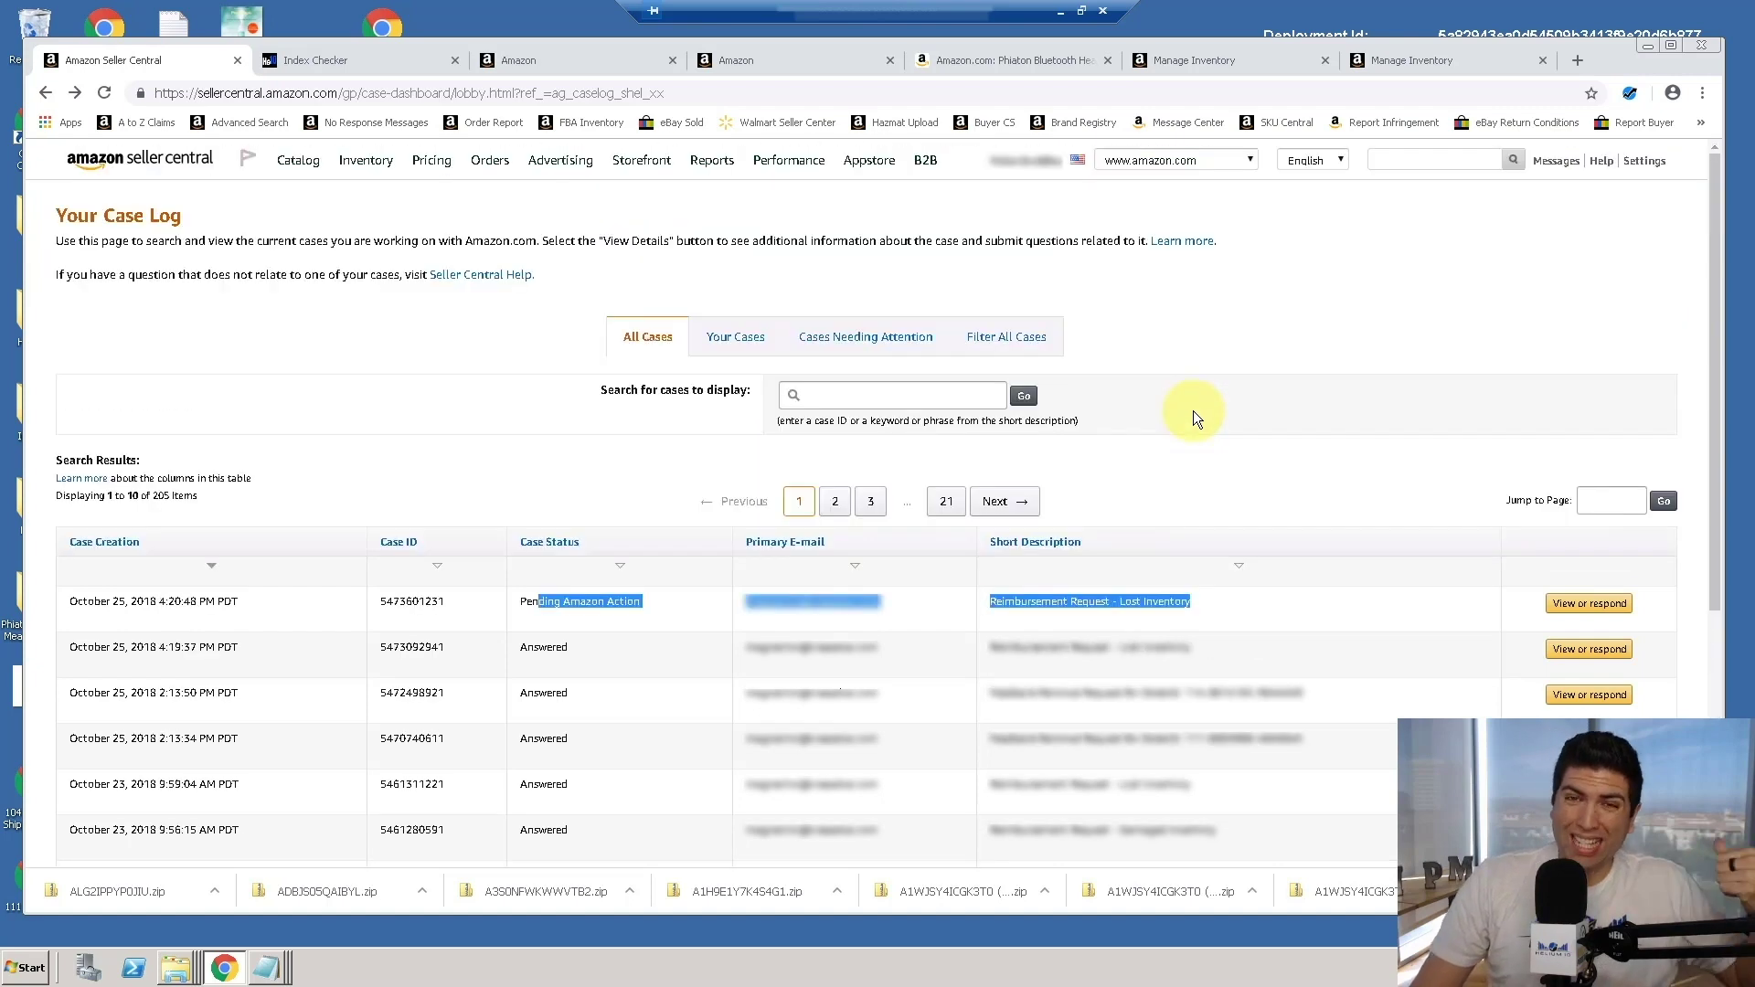
View the payments summary from the Seller Central home page and review the previous statement, Oct 12 to Oct 26, 2018, down to its closing balance.
left_click(169, 156)
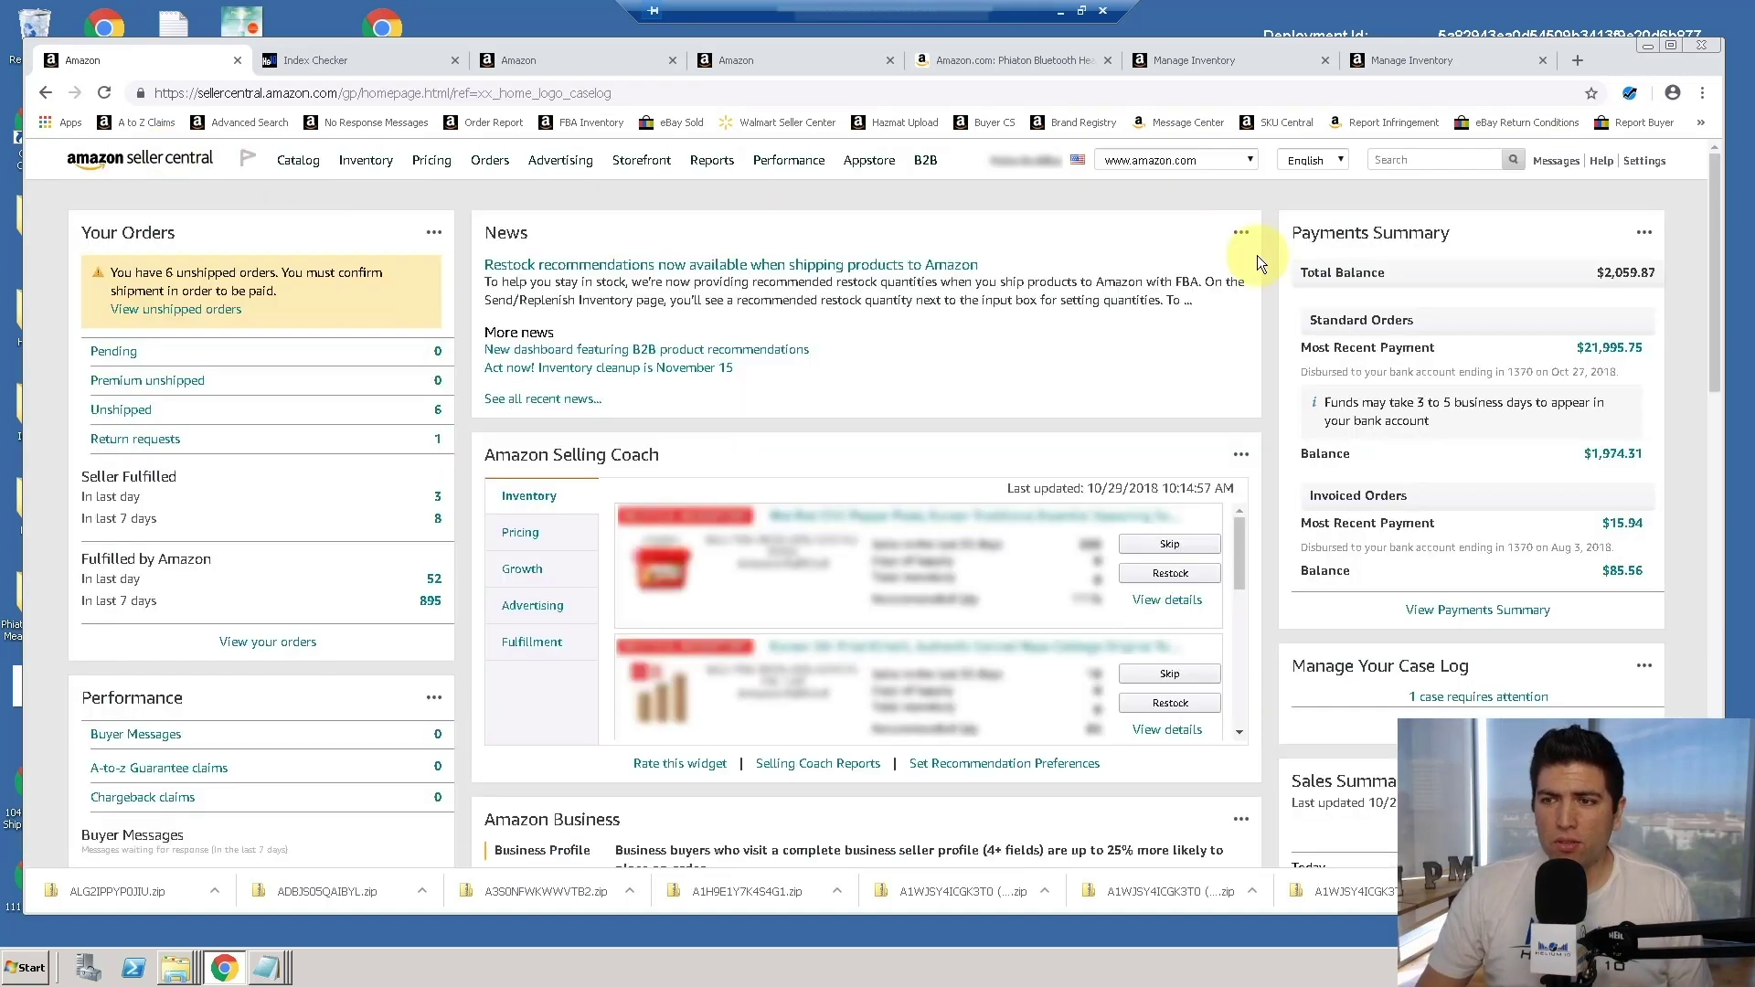
left_click(1488, 618)
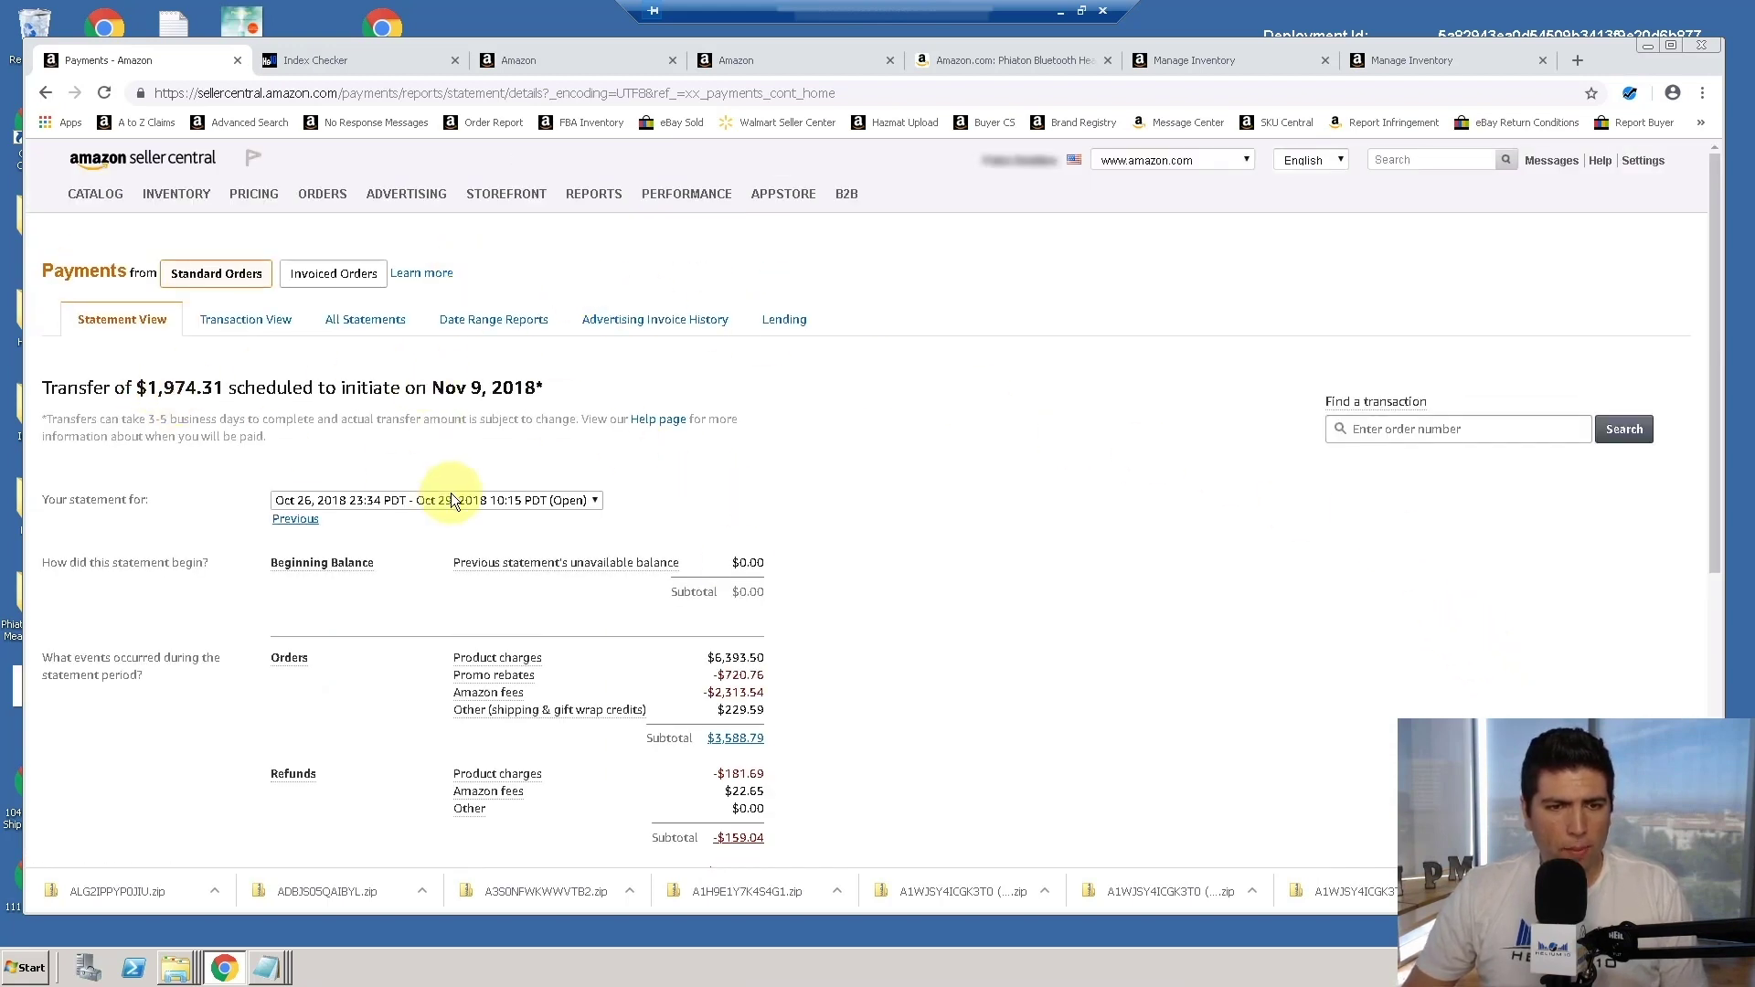
scroll(711, 492, "down", 2)
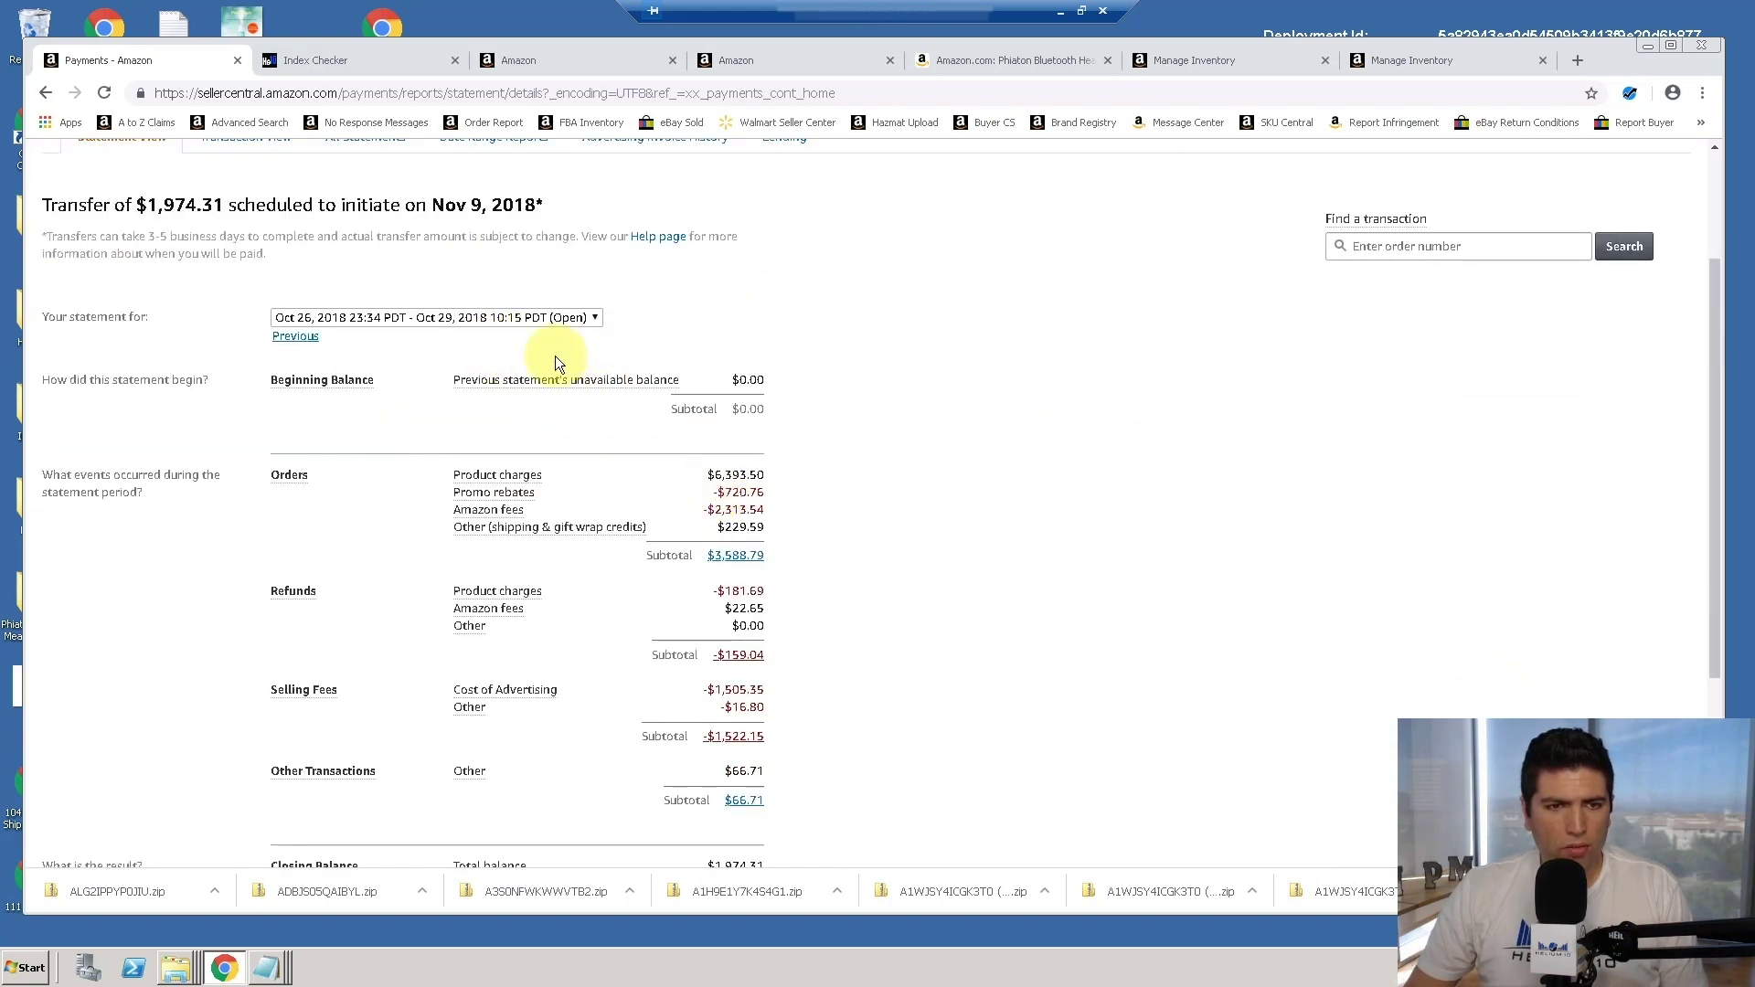
left_click(295, 337)
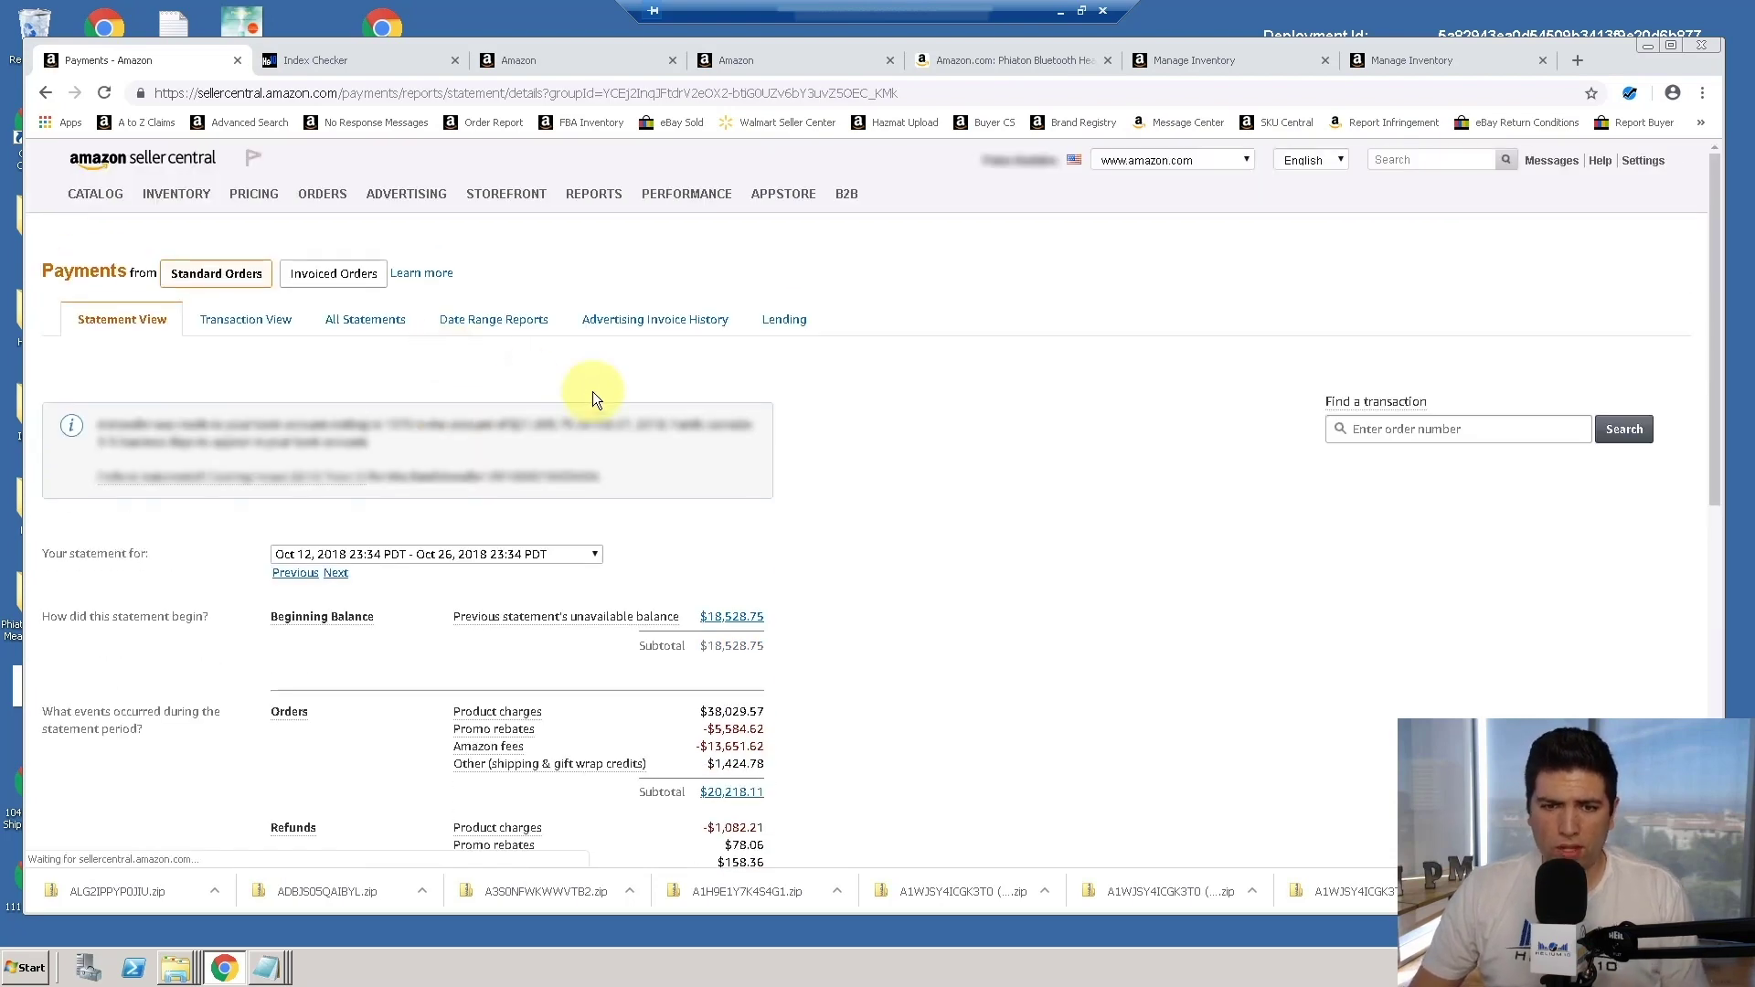
scroll(599, 398, "down", 4)
scroll(604, 404, "down", 3)
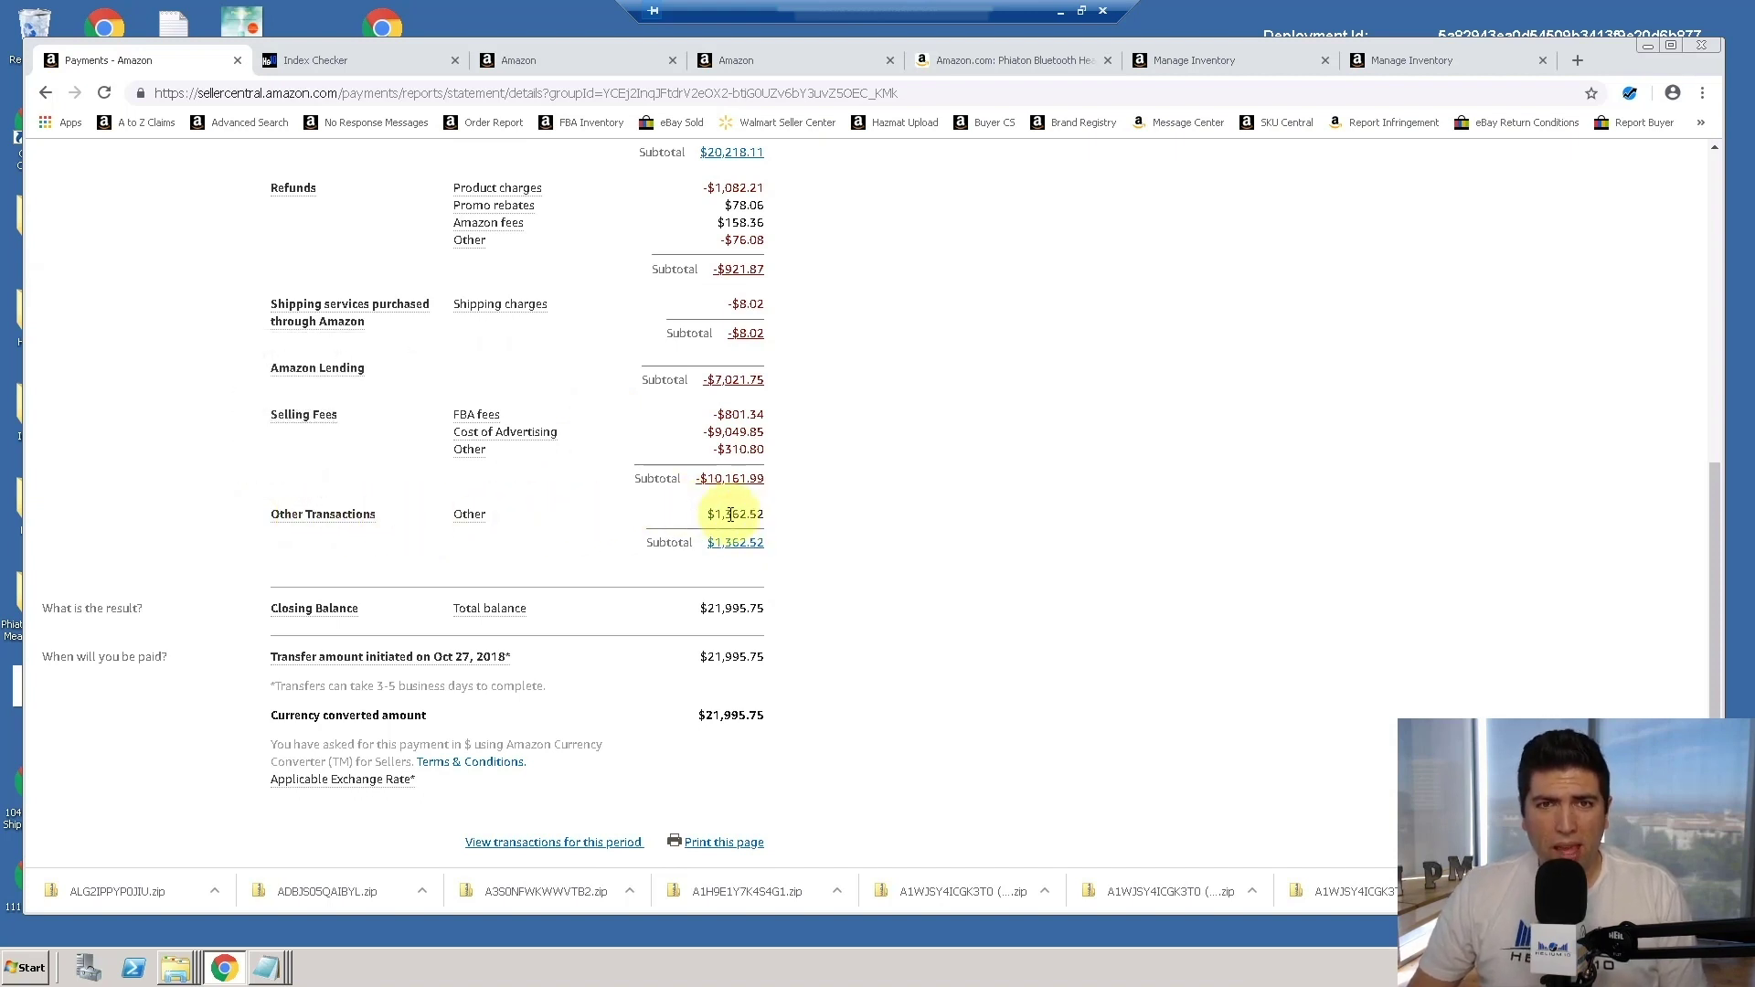
Open the statement's Other Transactions subtotal and examine the FBA Inventory Reimbursement entries with and without order IDs.
left_click(732, 543)
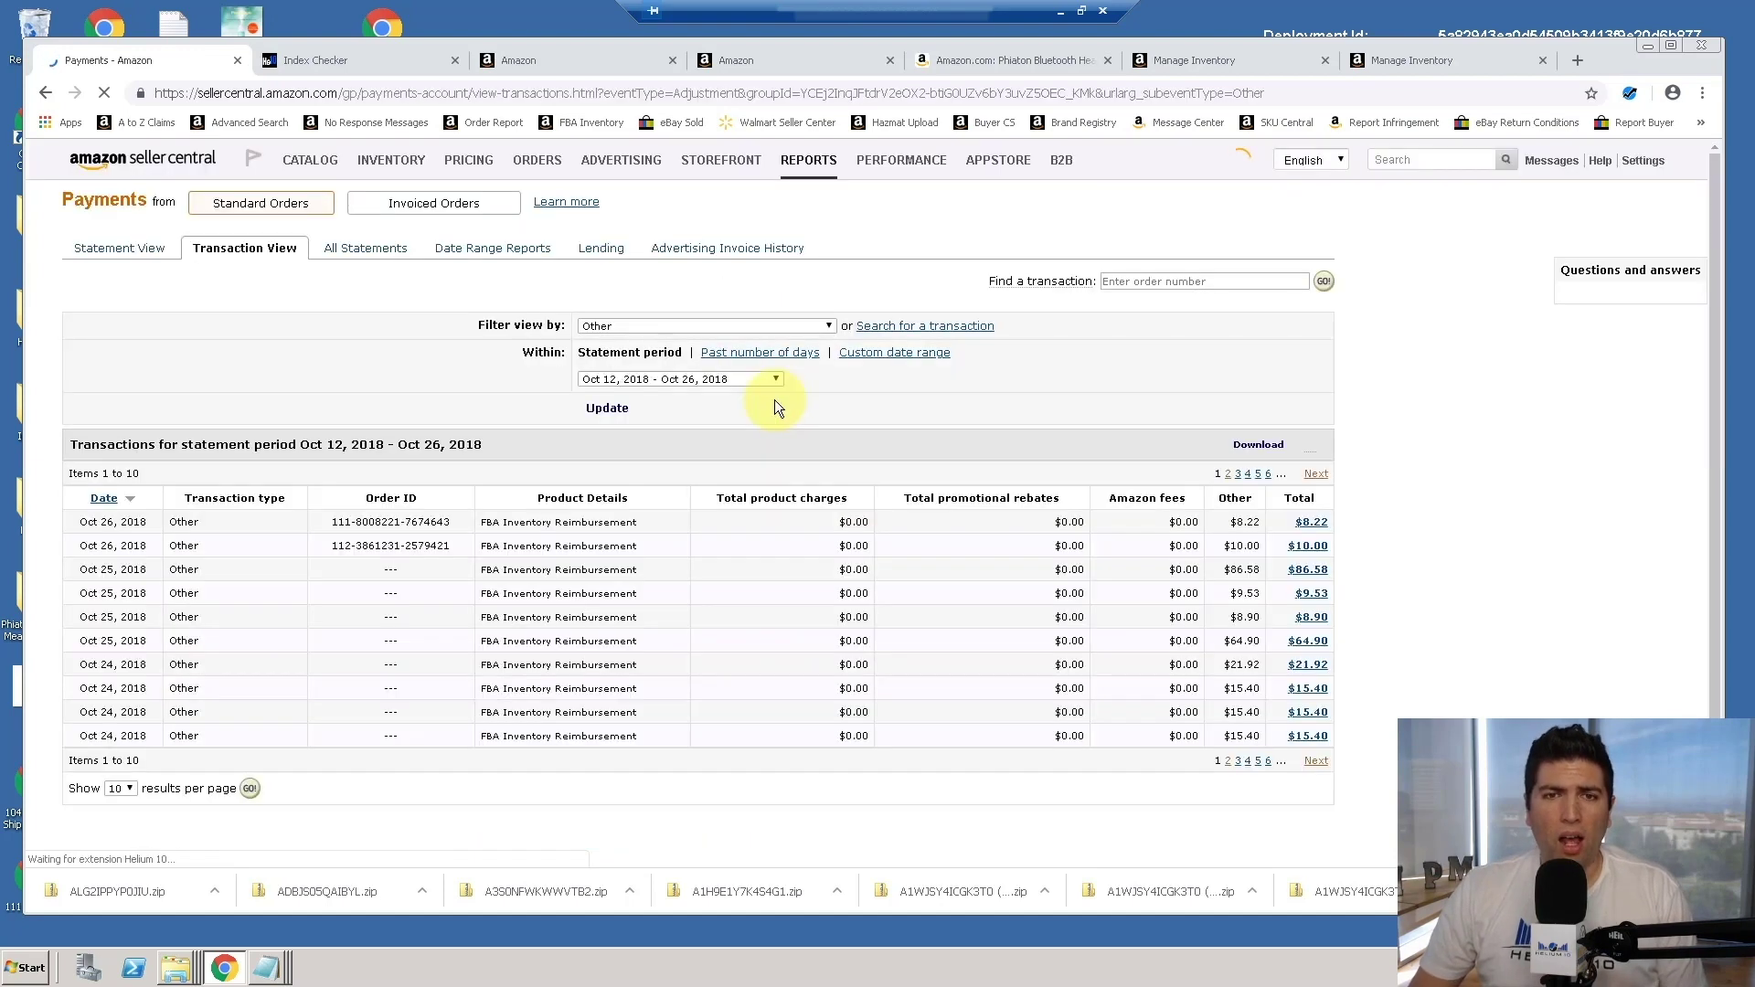
scroll(782, 411, "down", 1)
left_click_drag(337, 464, 448, 454)
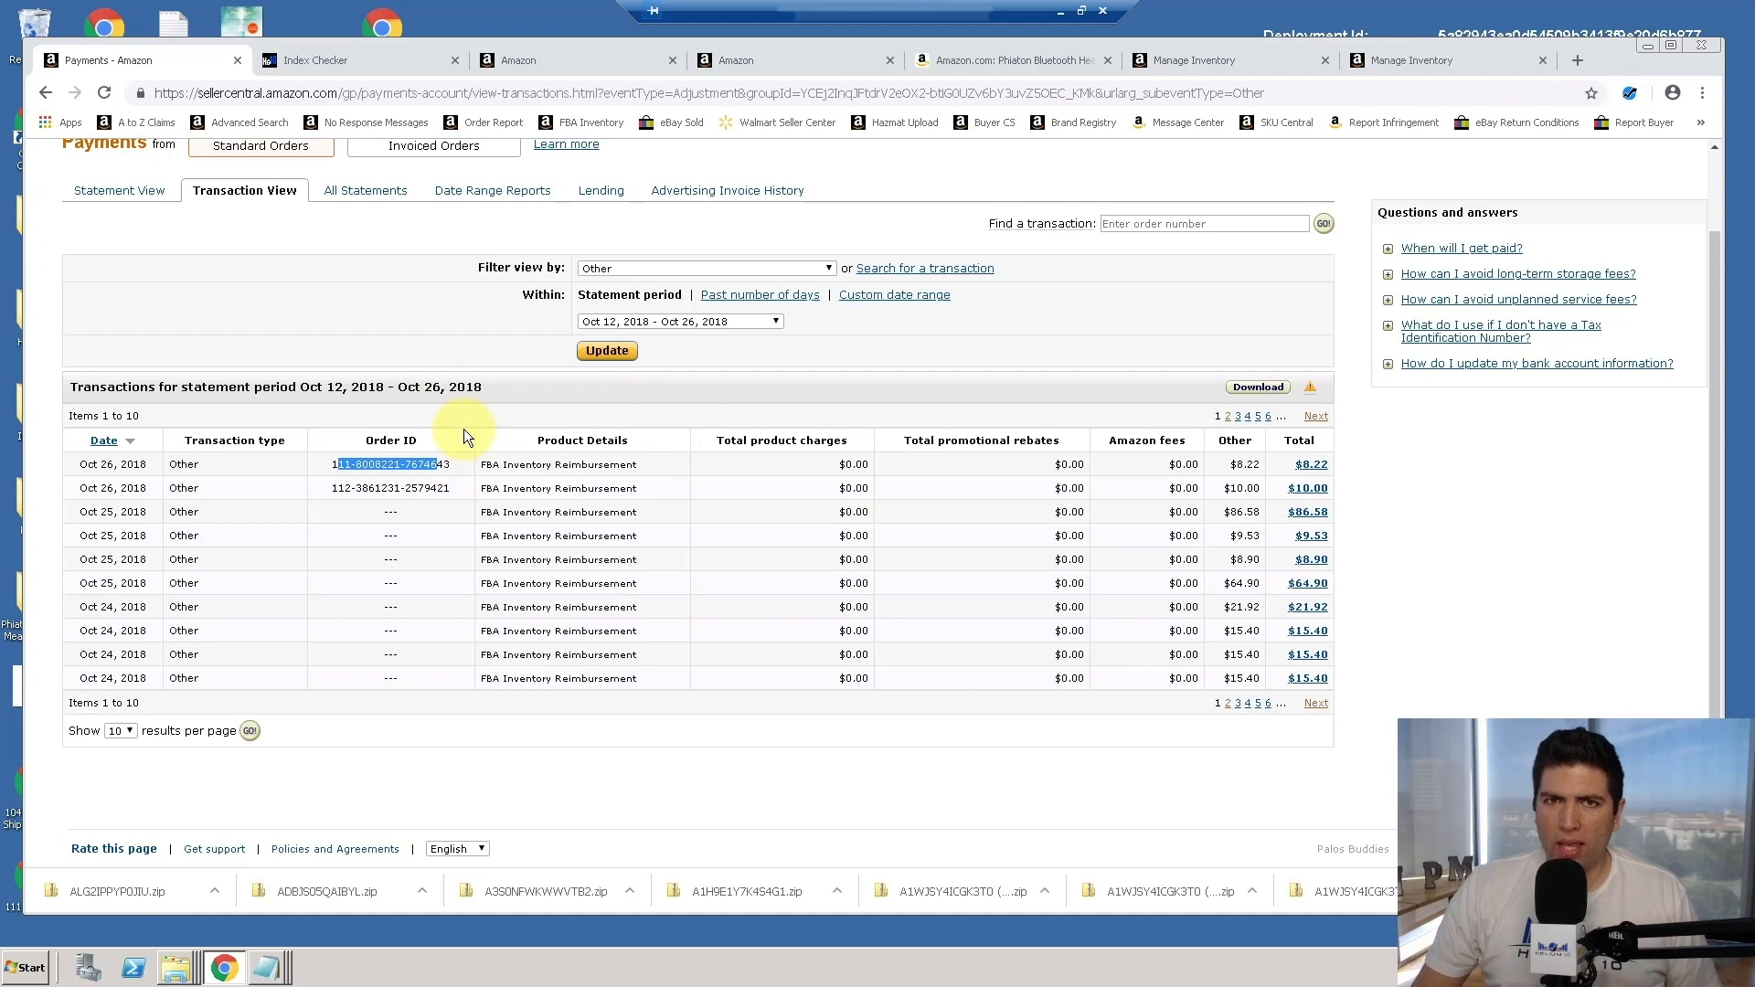
left_click_drag(494, 512, 1195, 564)
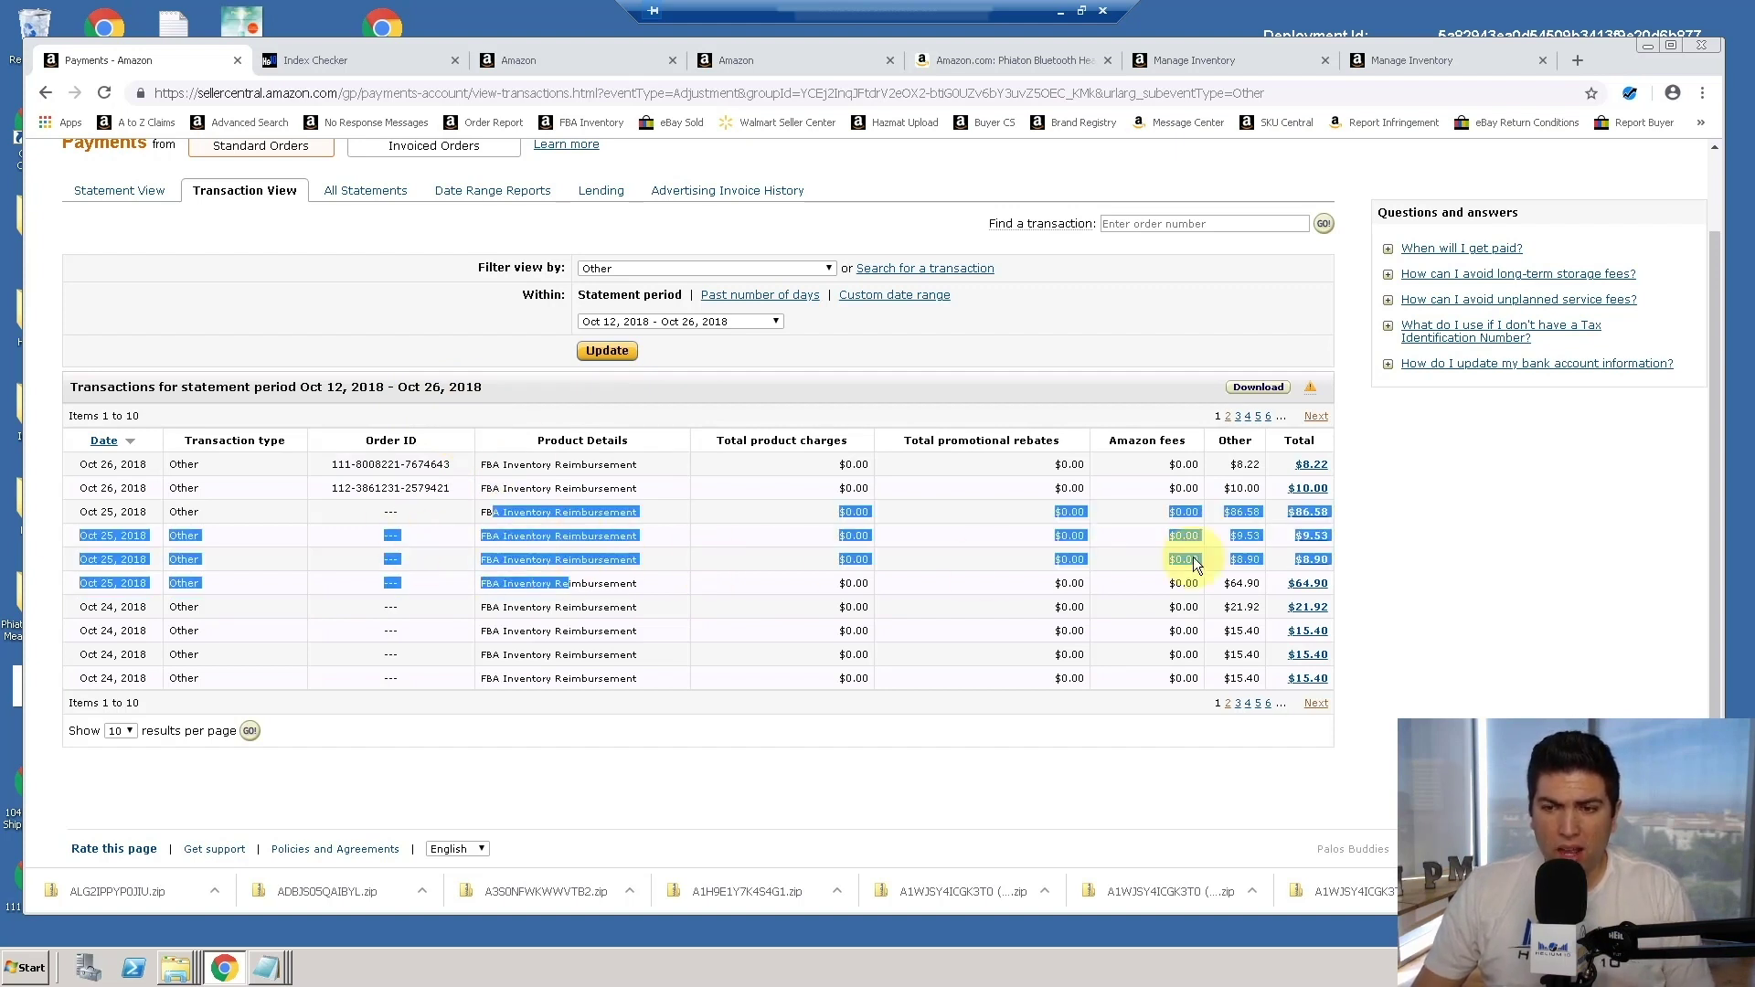
left_click(1368, 550)
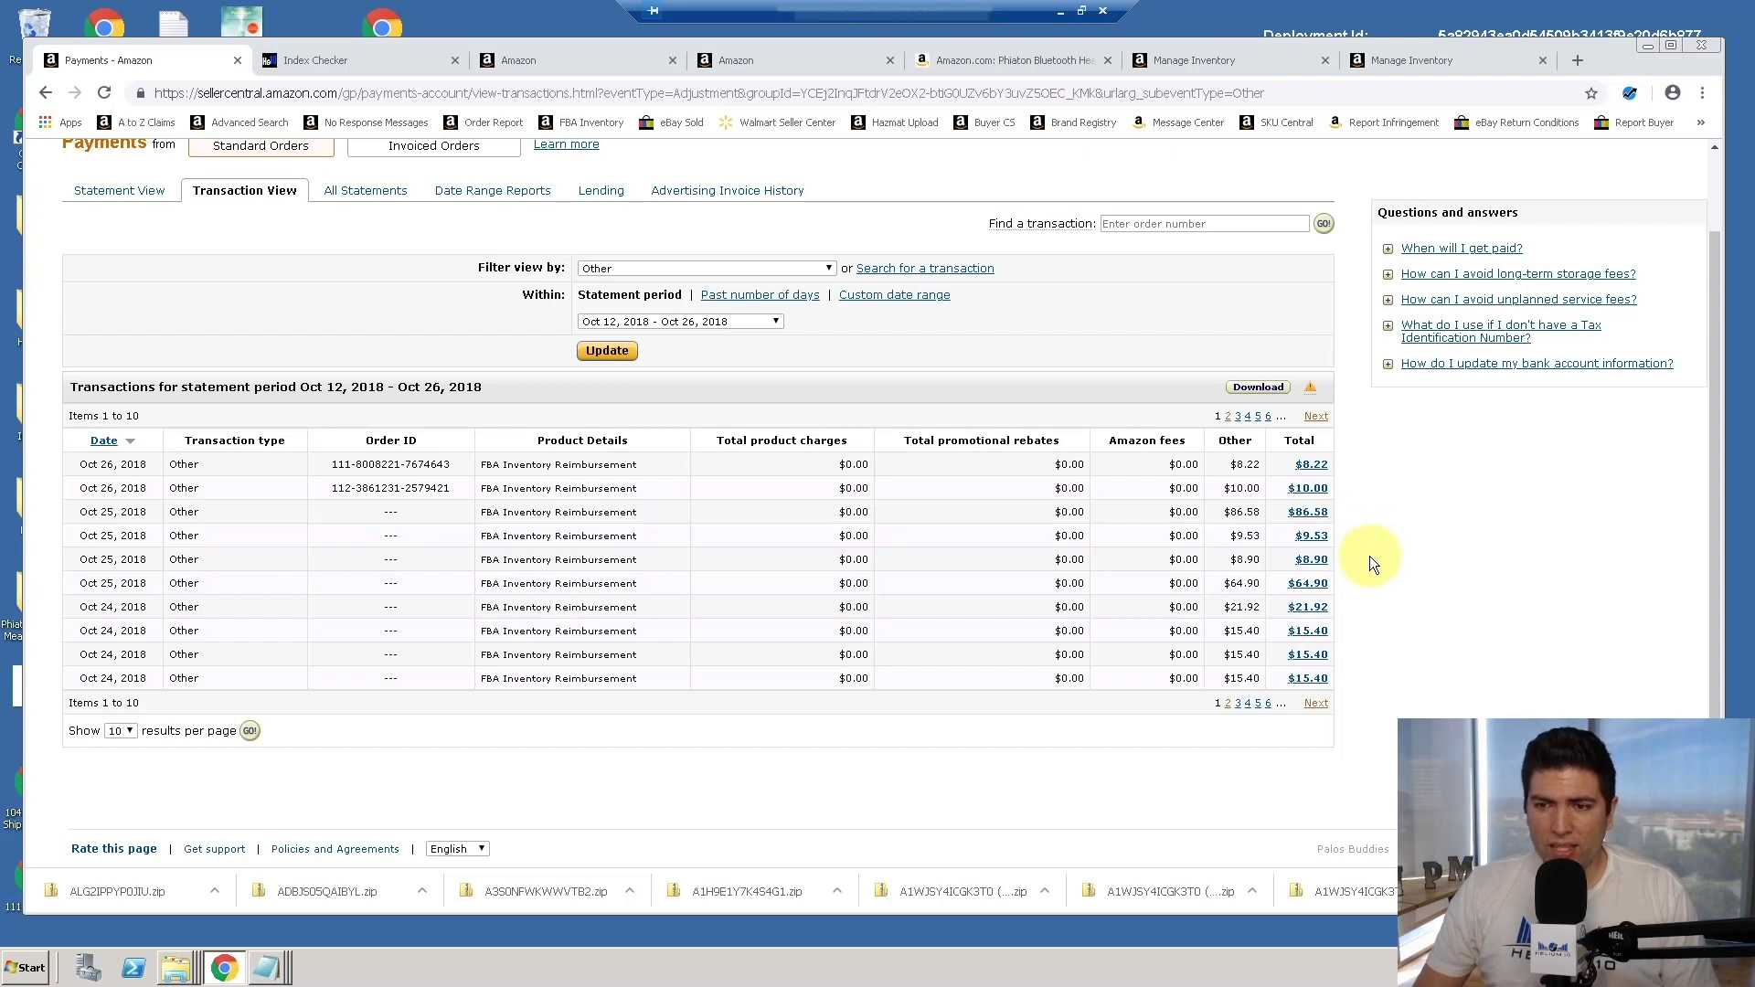
View the details of the October 25 reimbursement of $64.90 and check its reason and quantity.
left_click(1317, 593)
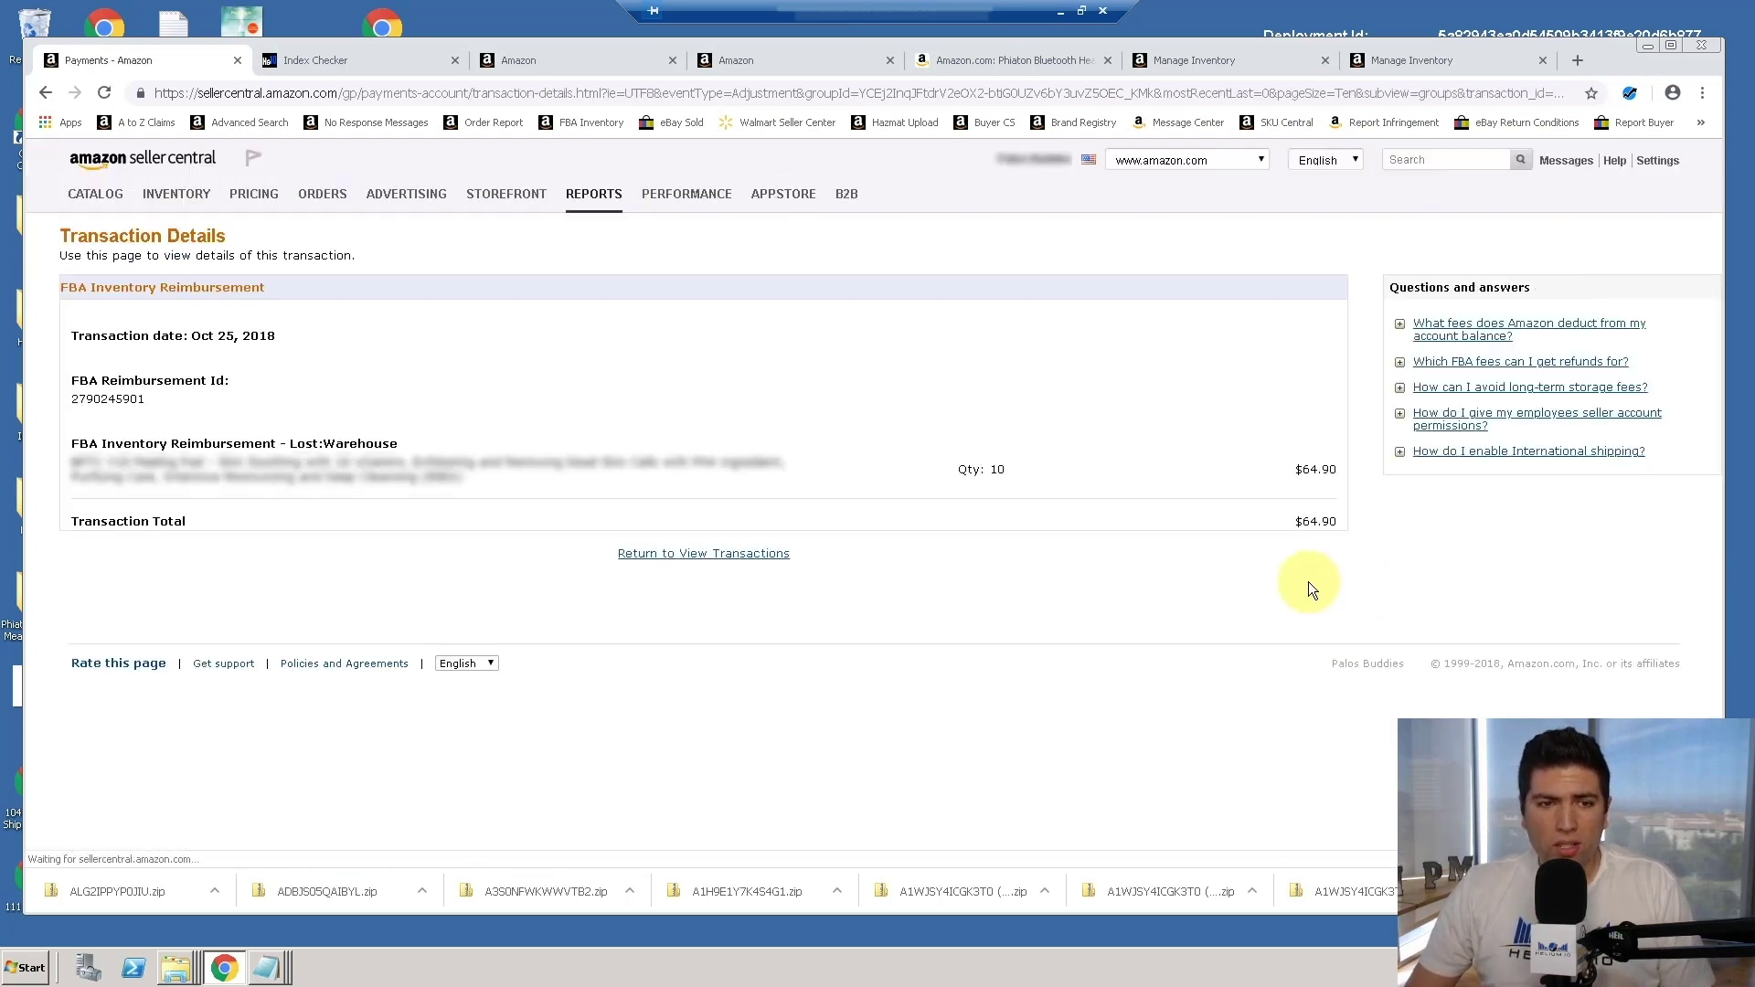
left_click_drag(103, 445, 1067, 450)
left_click(958, 469)
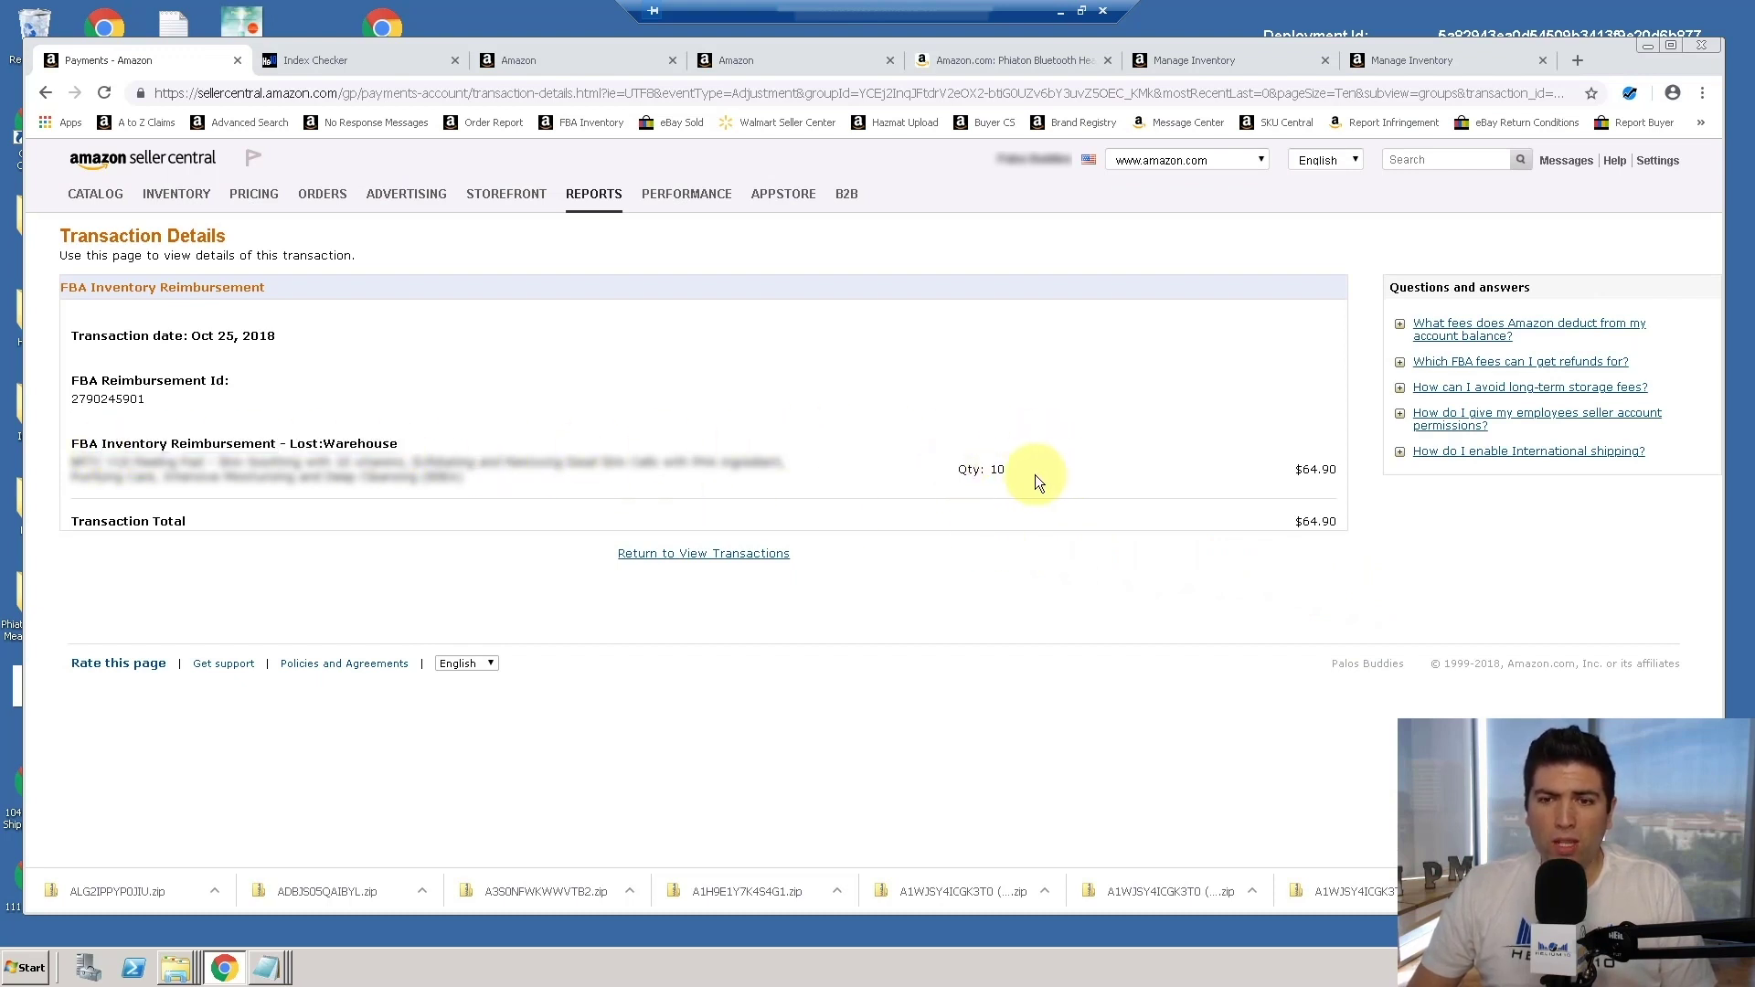
left_click_drag(956, 469, 1066, 470)
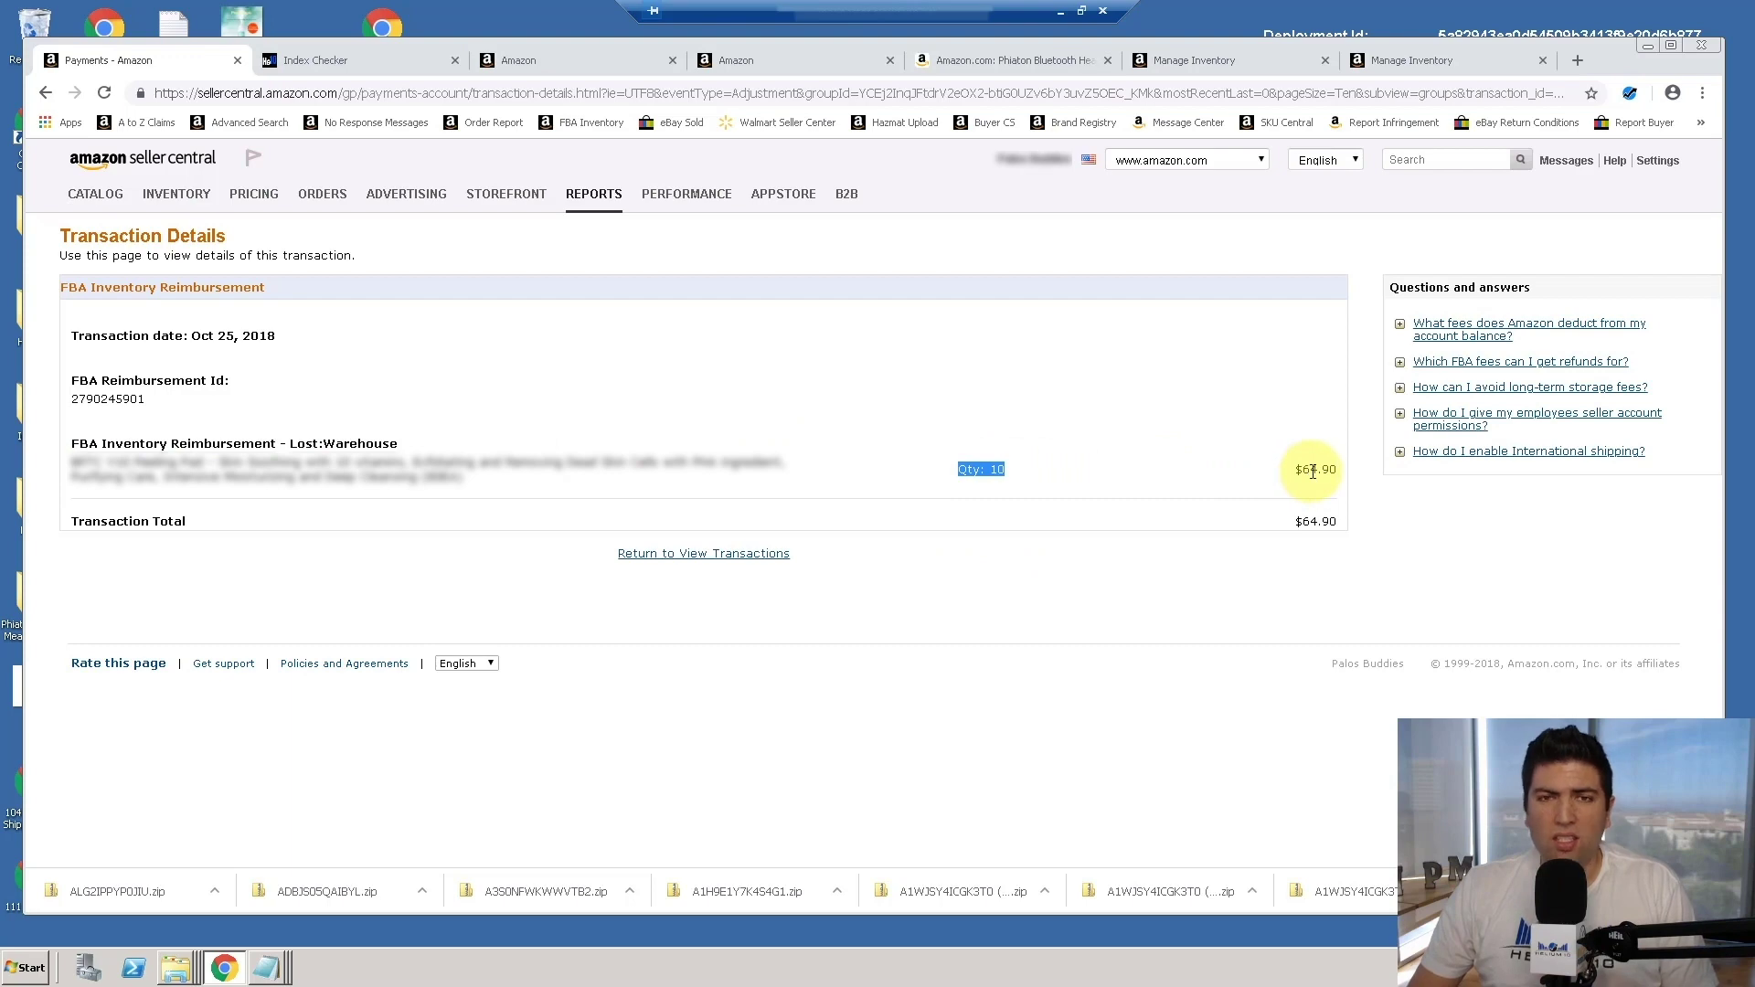
Go back to the transaction list and show 50 results per page.
left_click(46, 89)
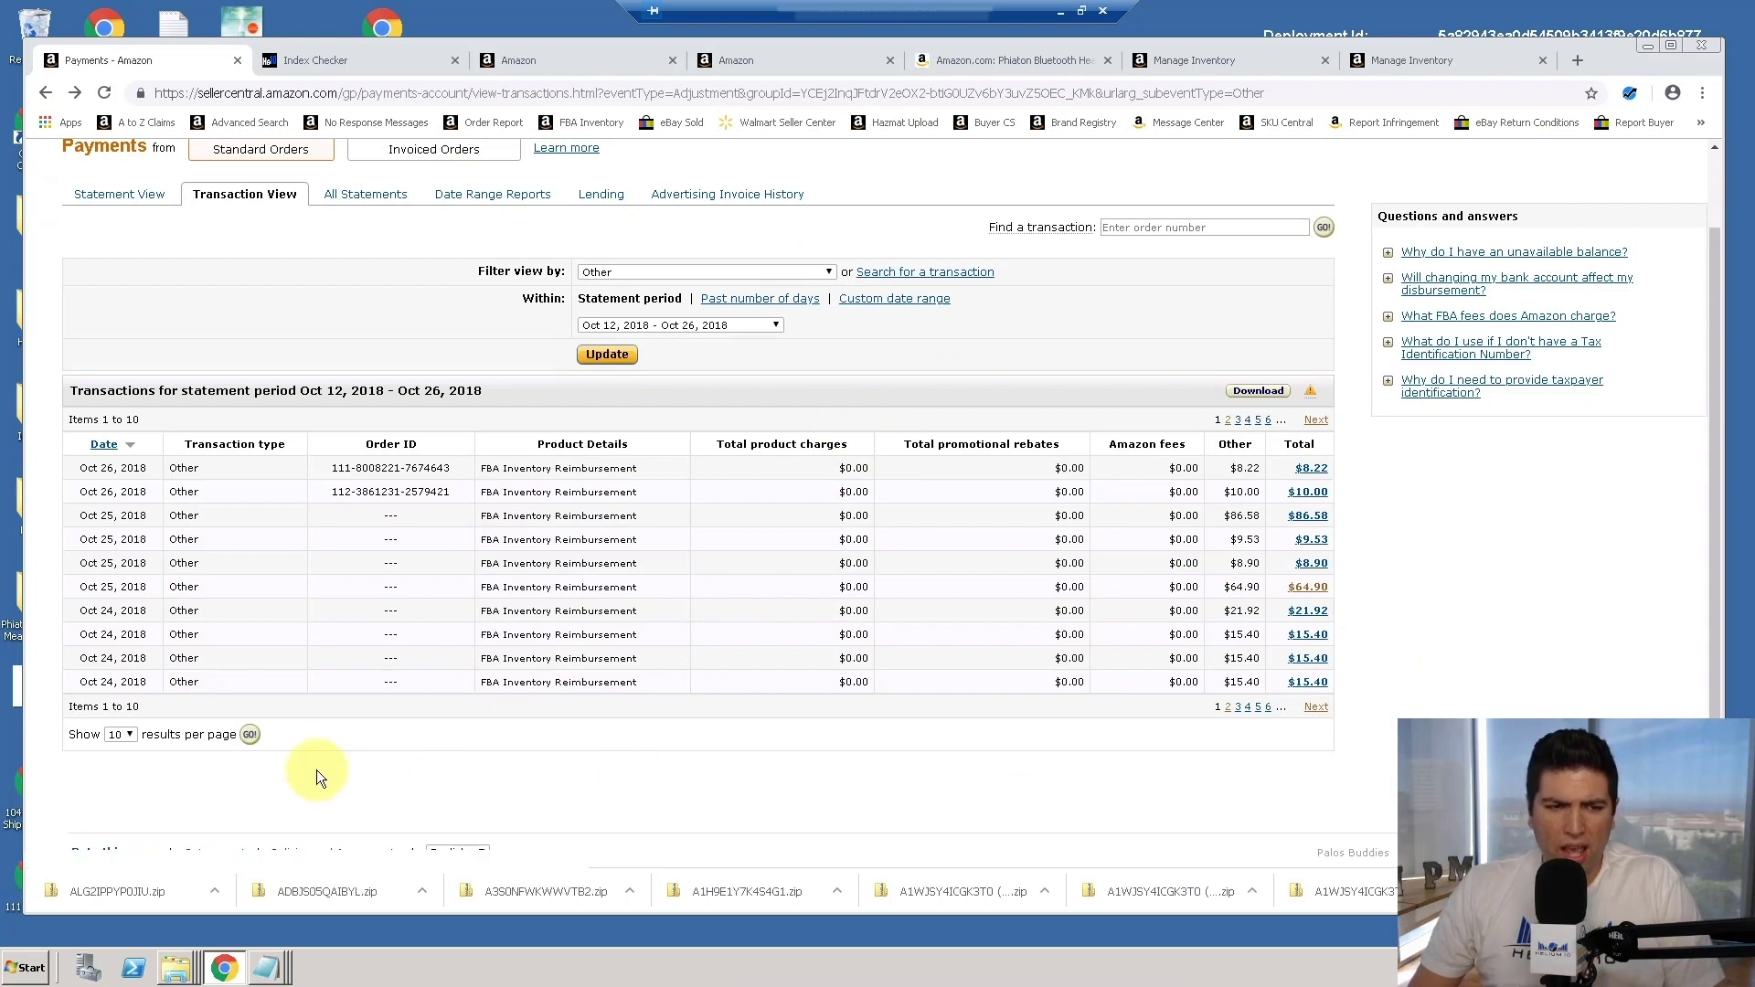
left_click(116, 776)
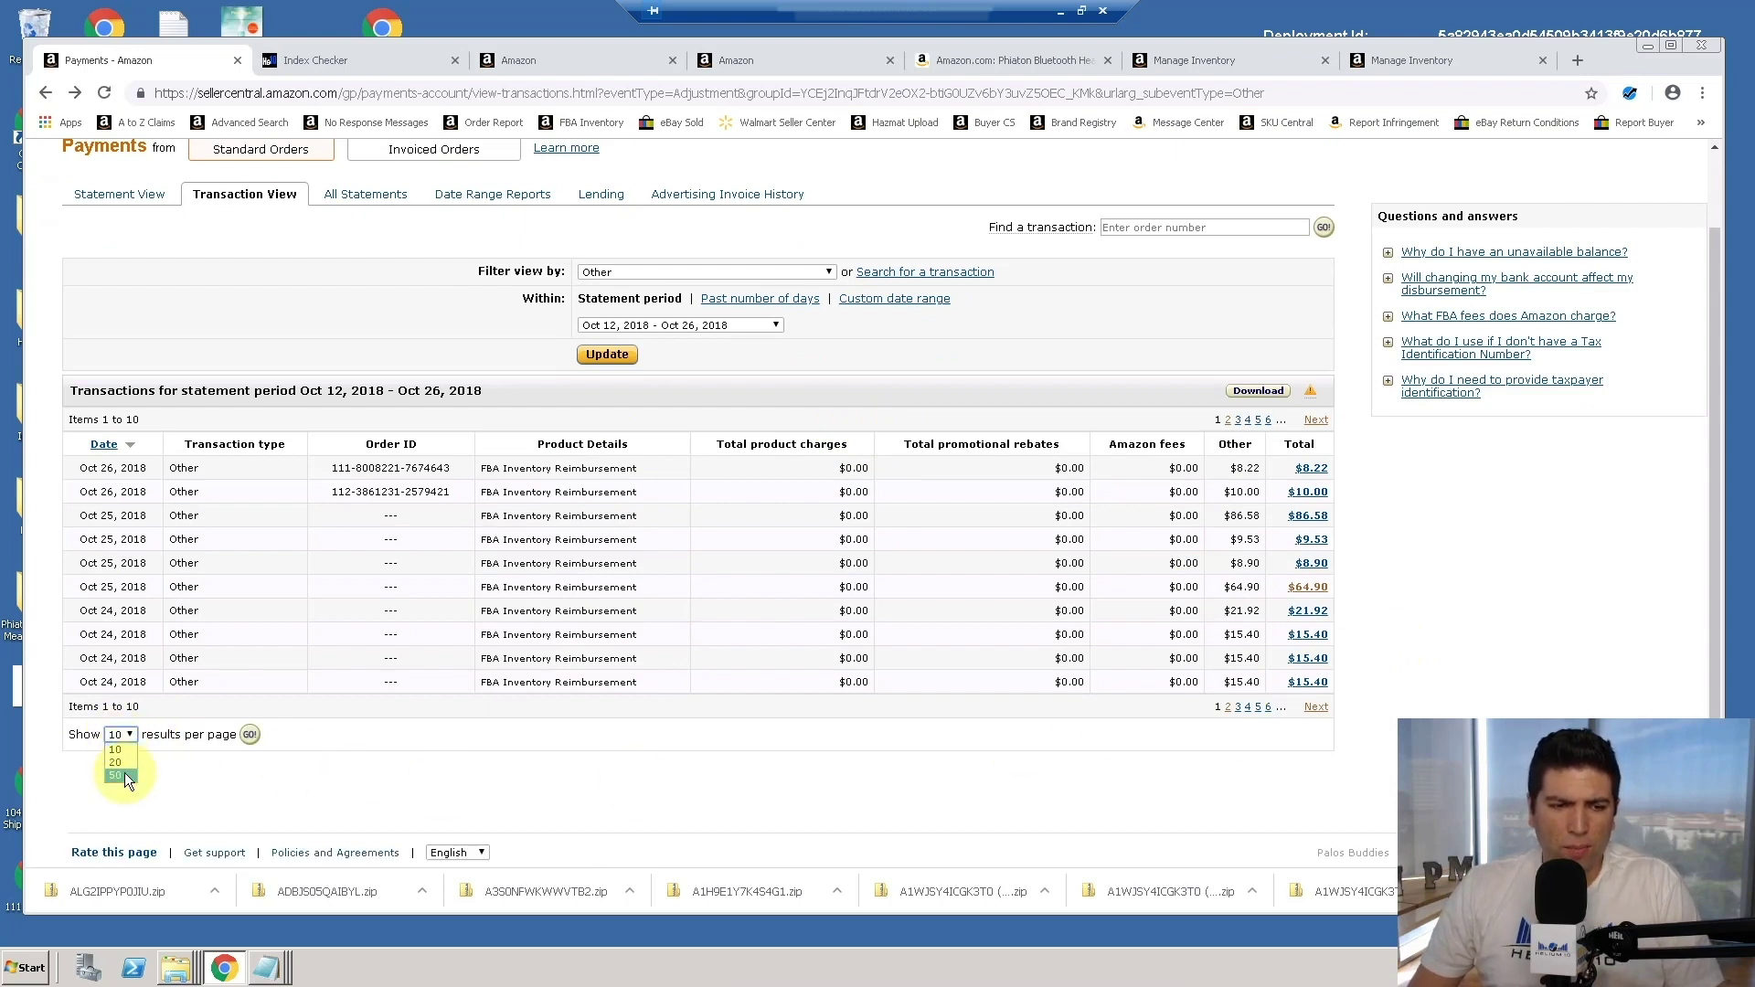
left_click(250, 734)
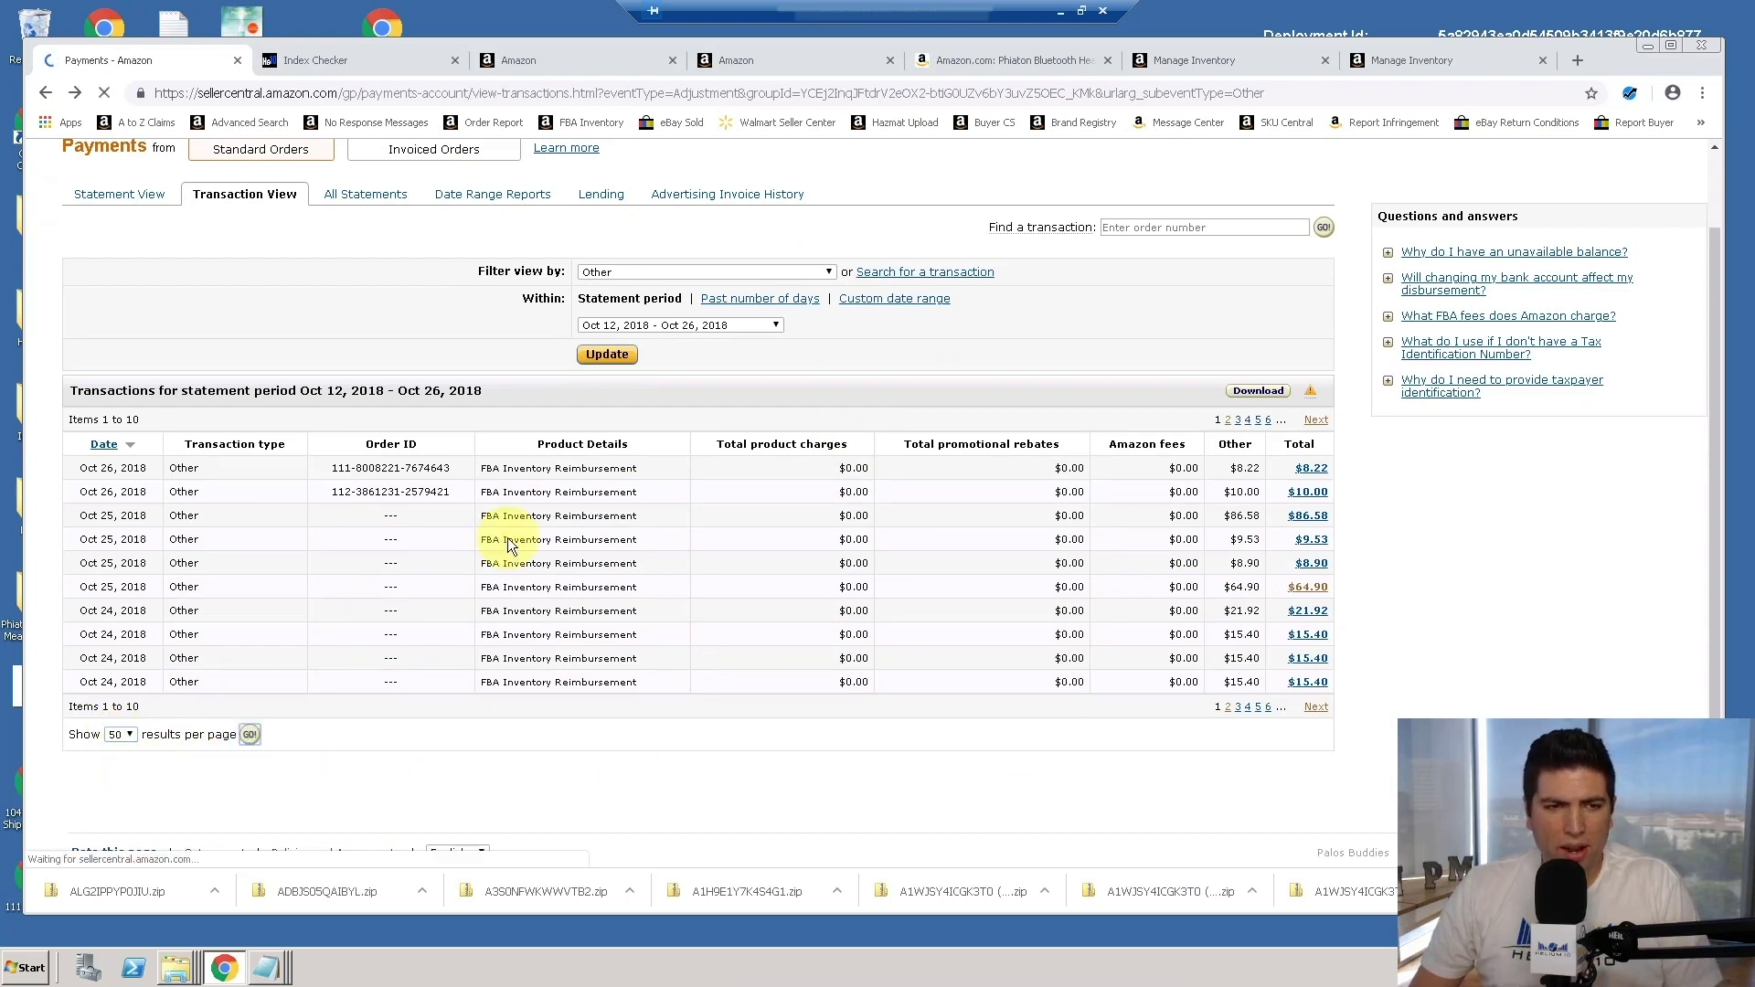
scroll(508, 537, "down", 3)
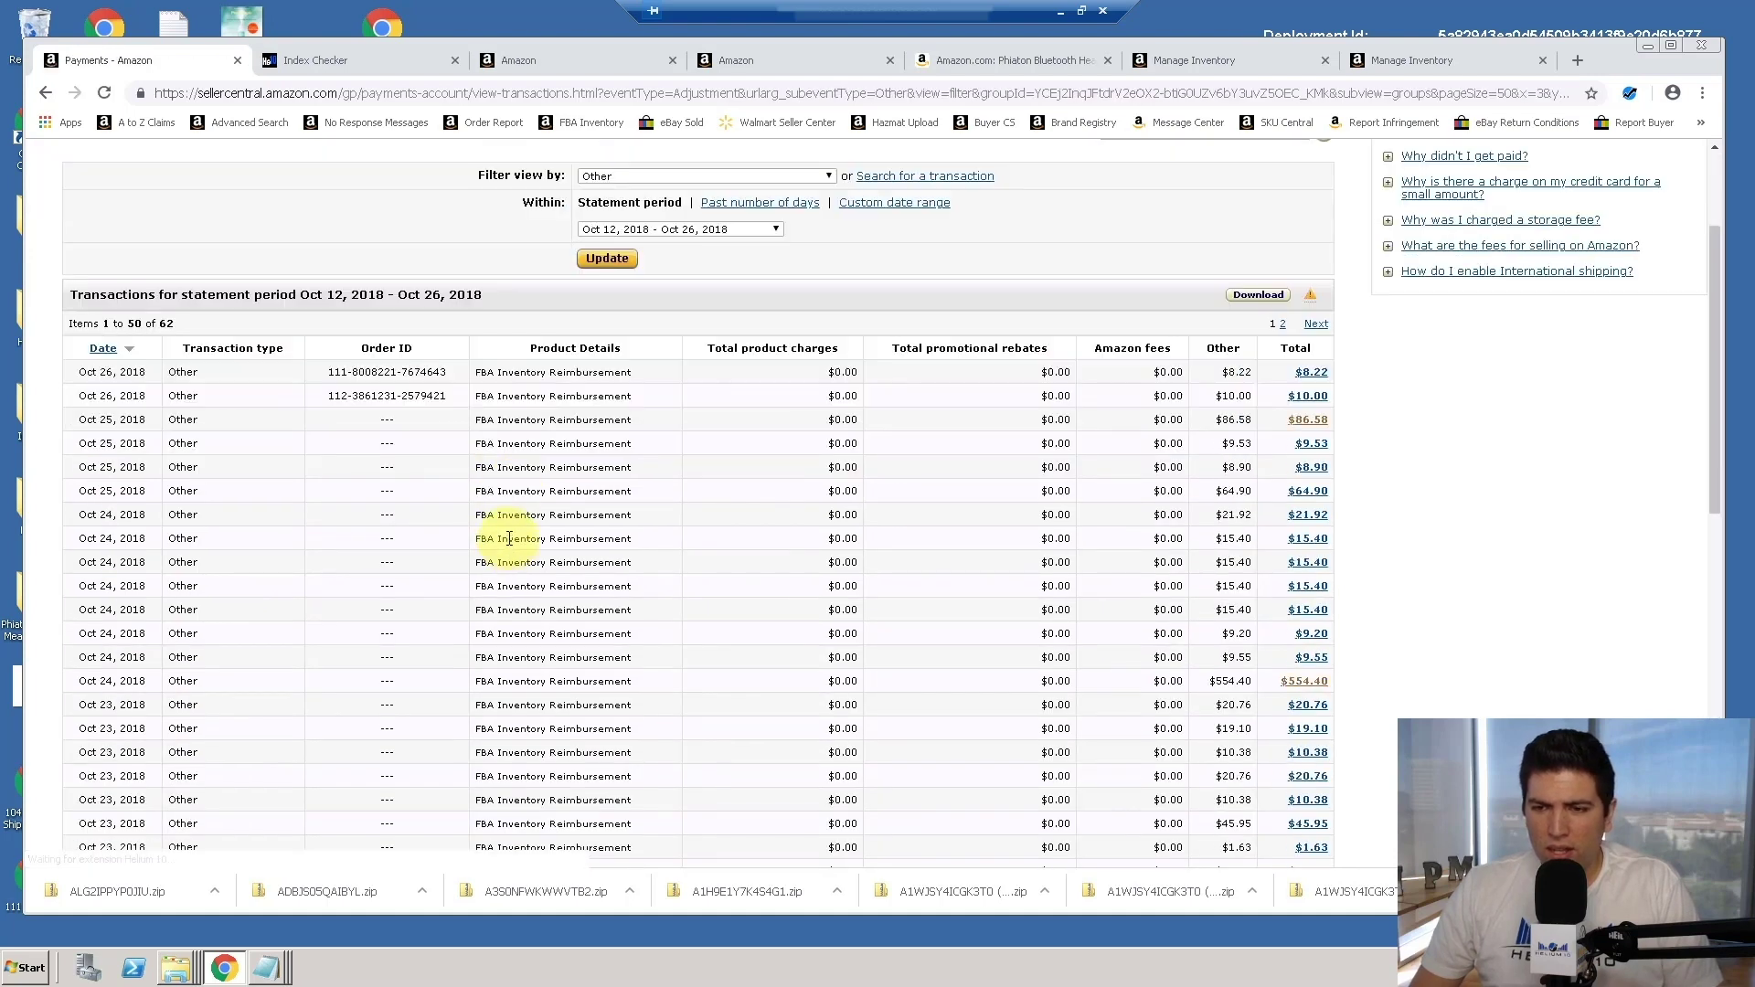
View the details of the October 24 reimbursement of $554.40 and examine its quantity and amount.
left_click(1306, 589)
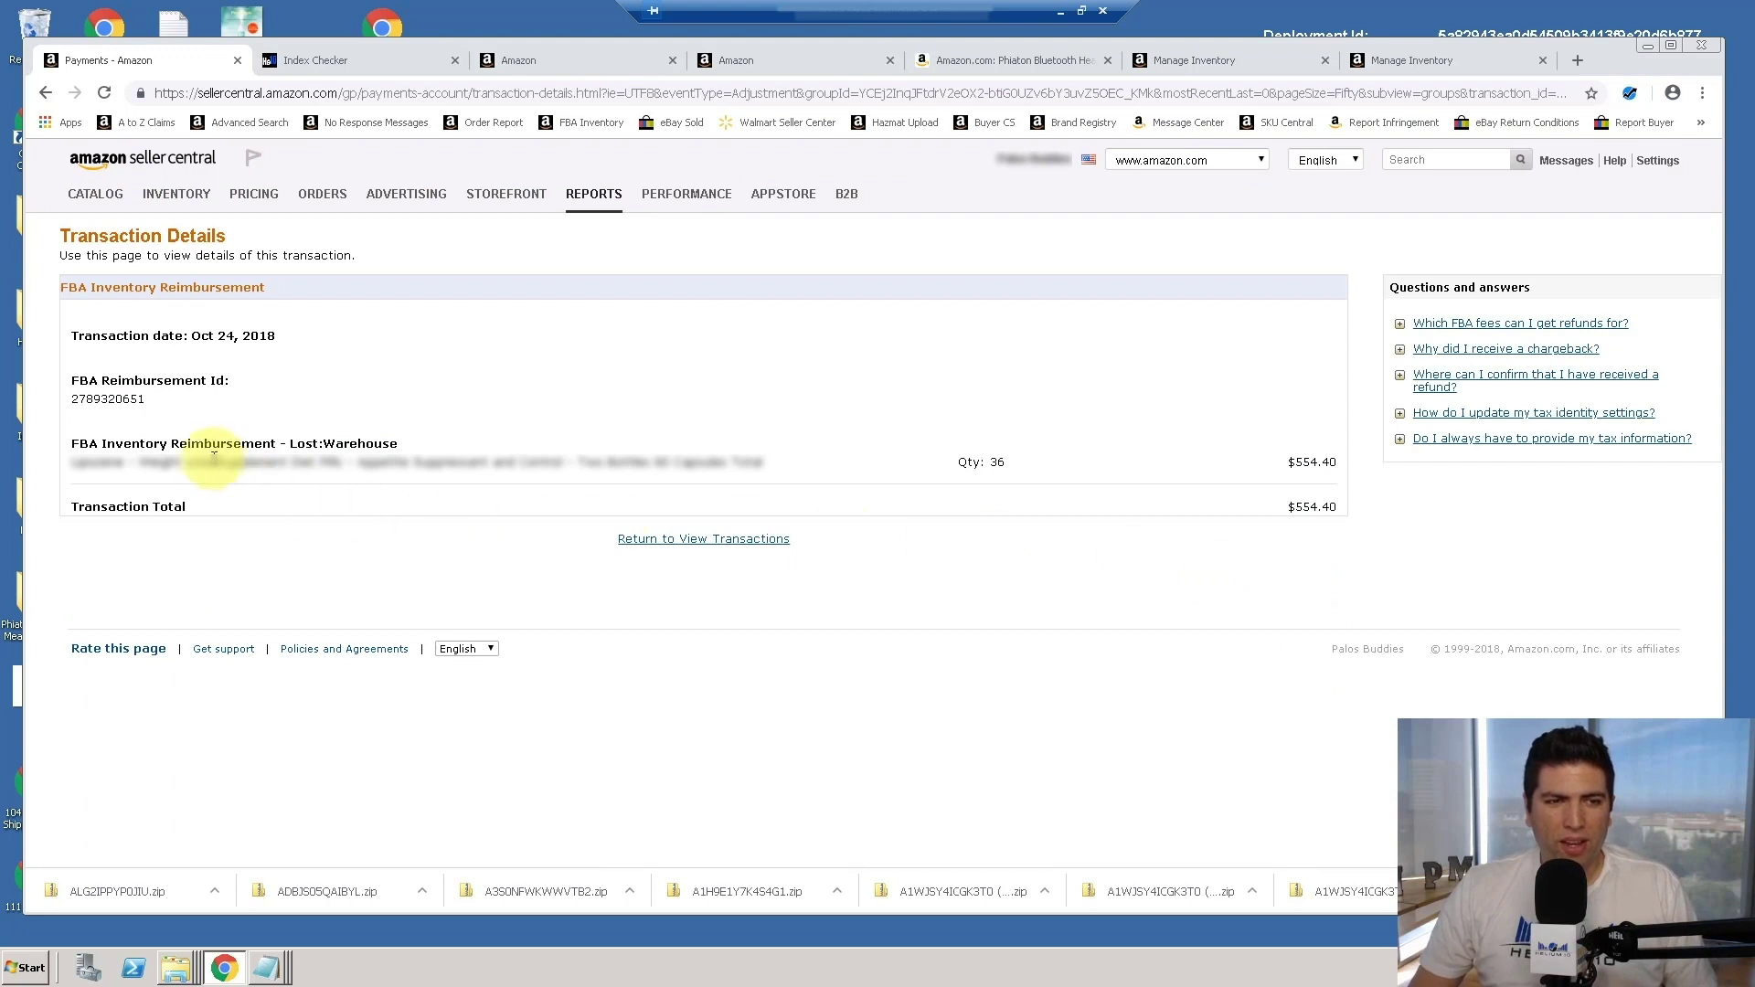
left_click_drag(957, 463, 1011, 463)
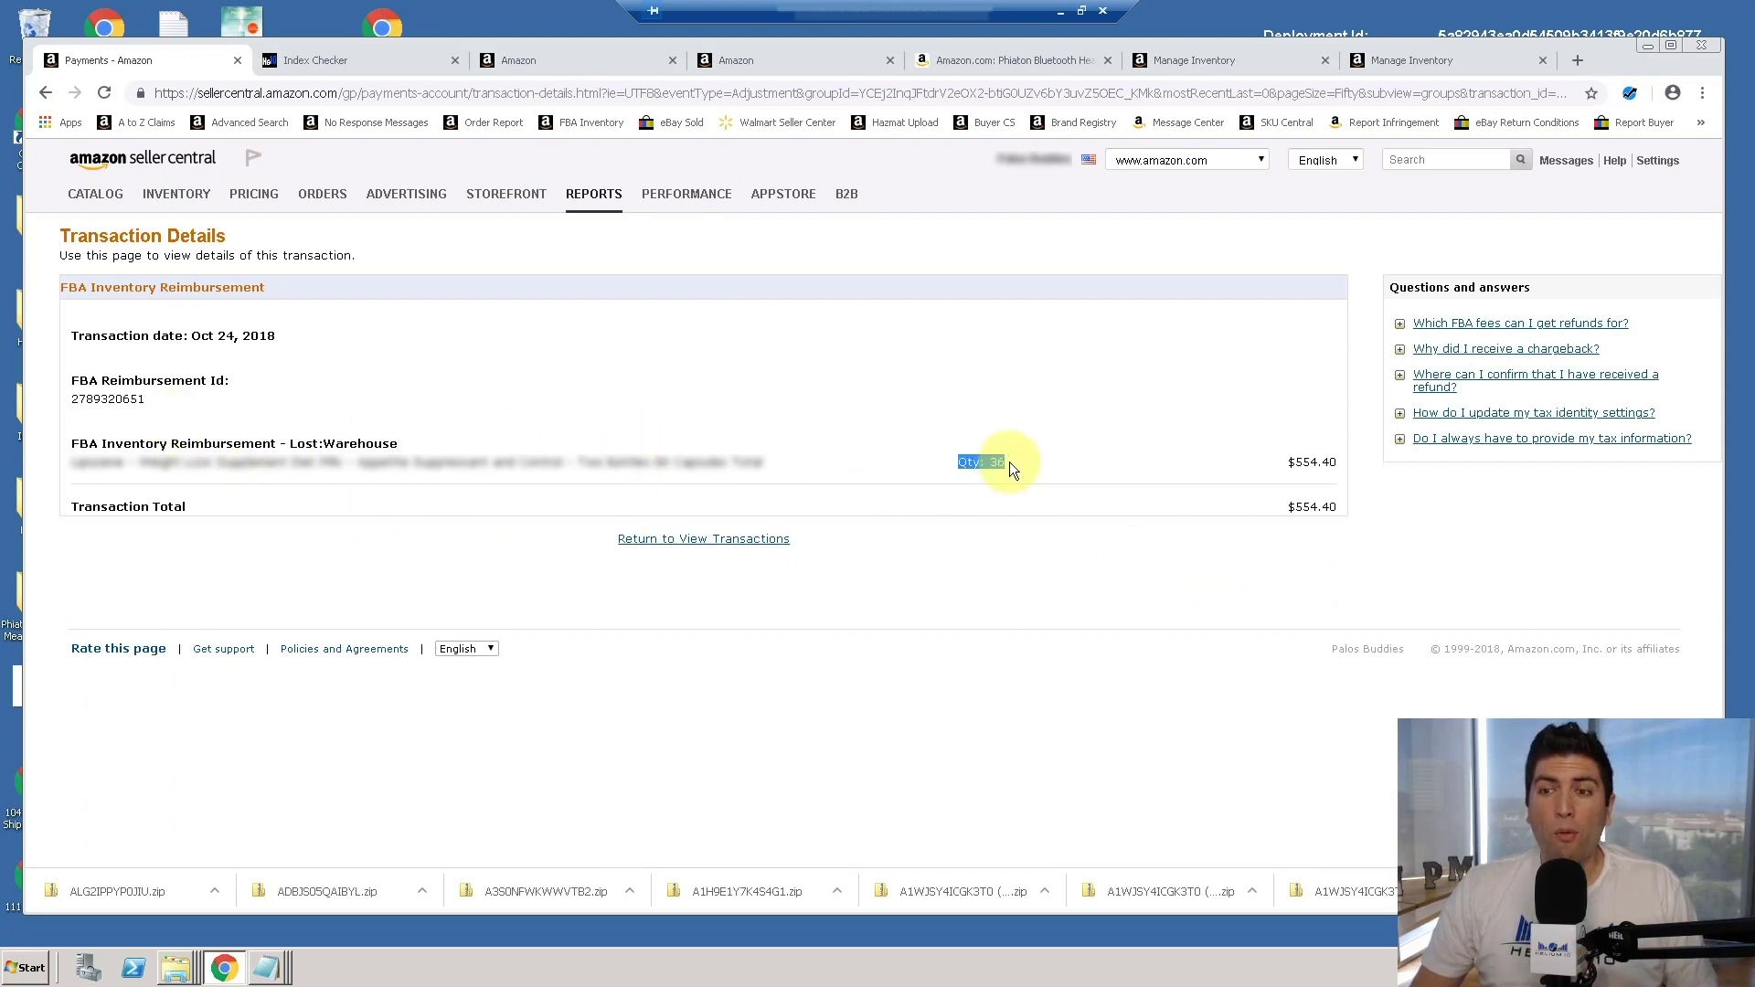
left_click_drag(1295, 463, 1334, 463)
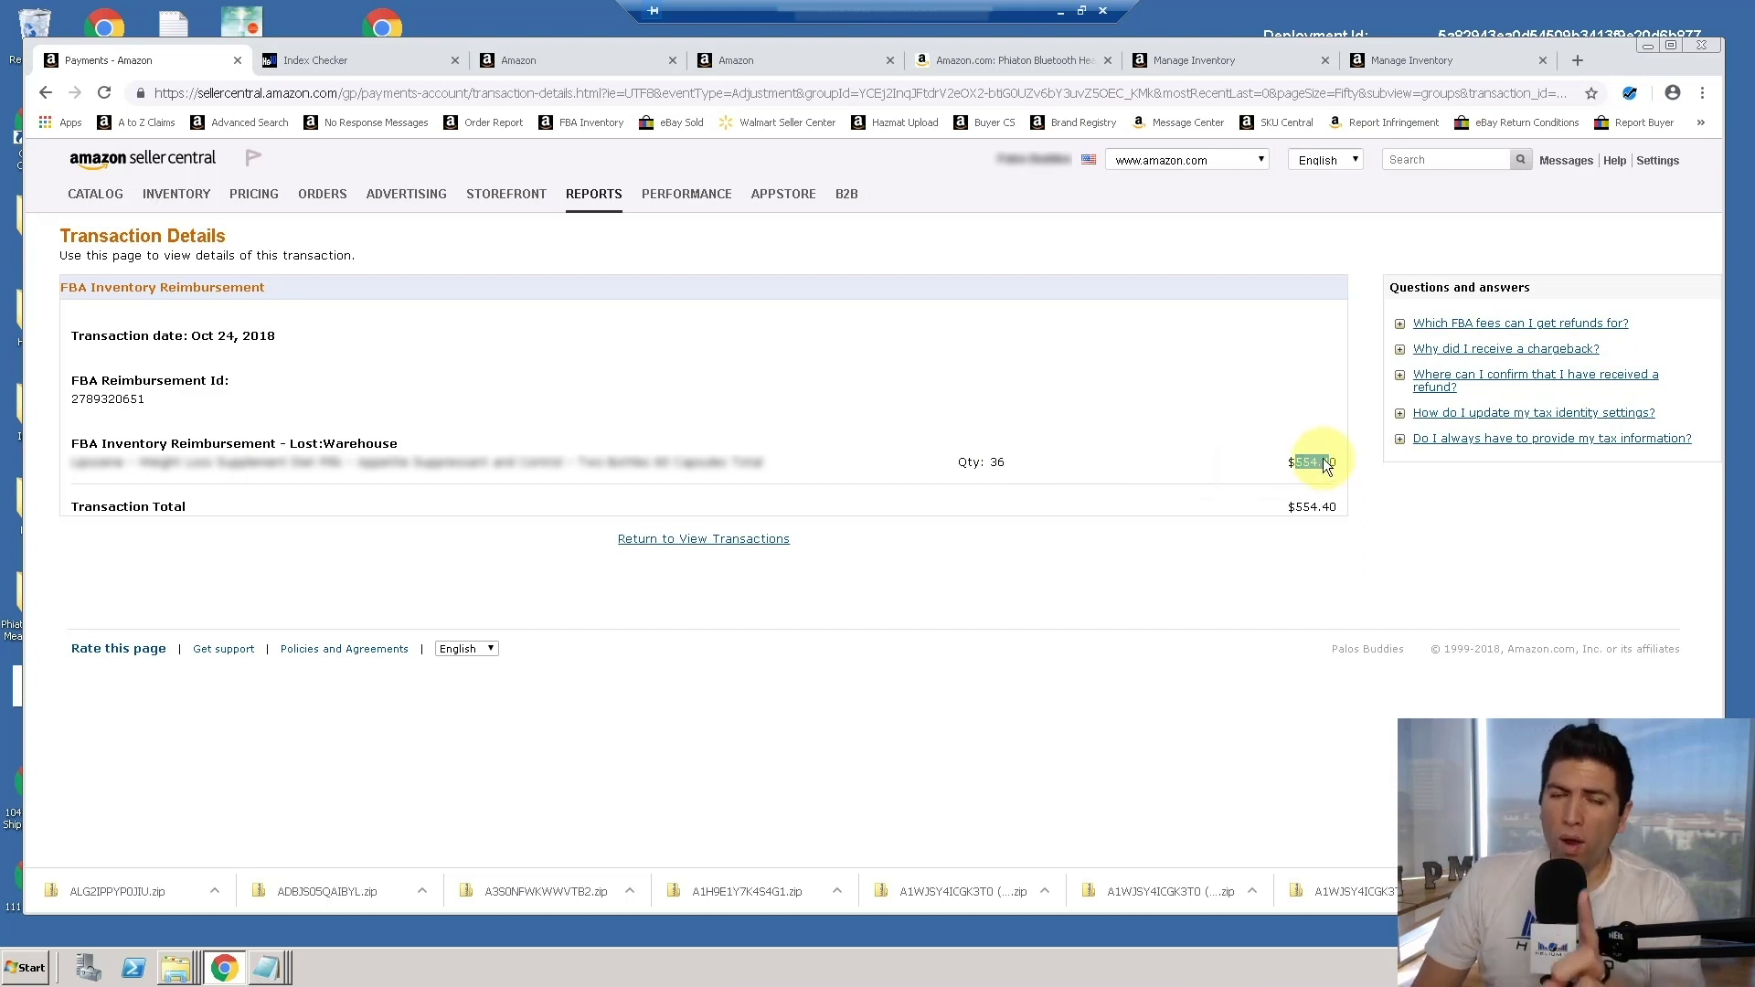
left_click(1324, 465)
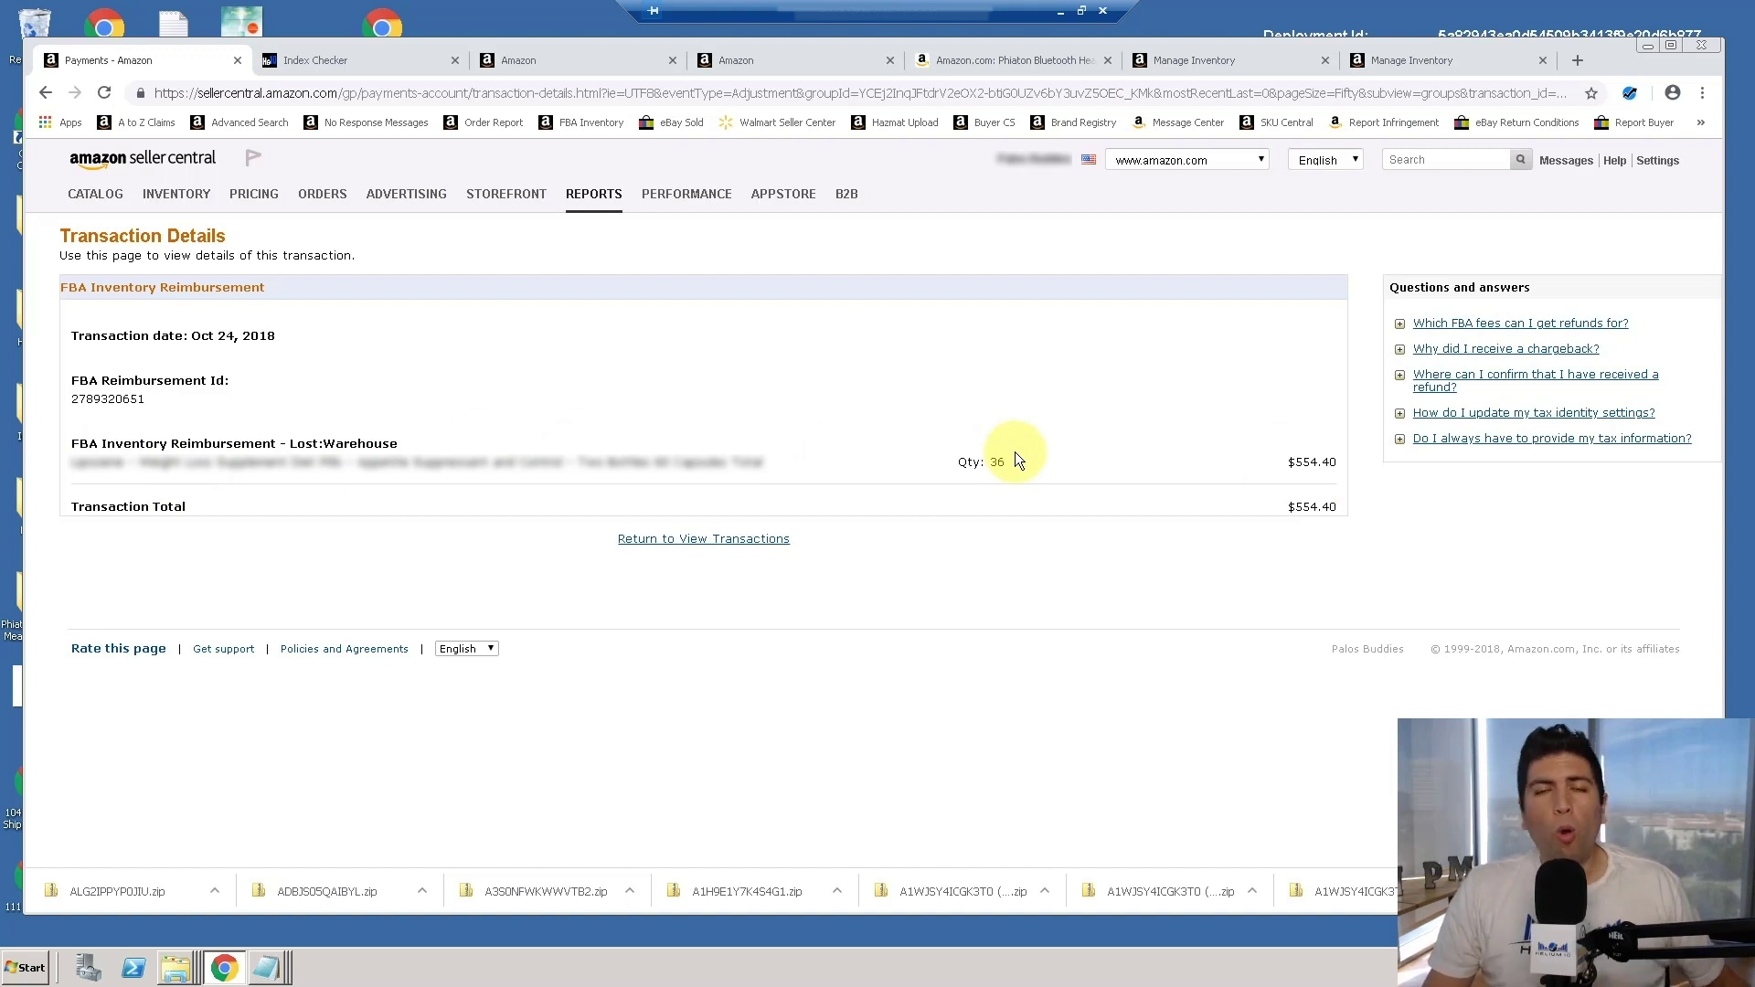
double_click(1304, 458)
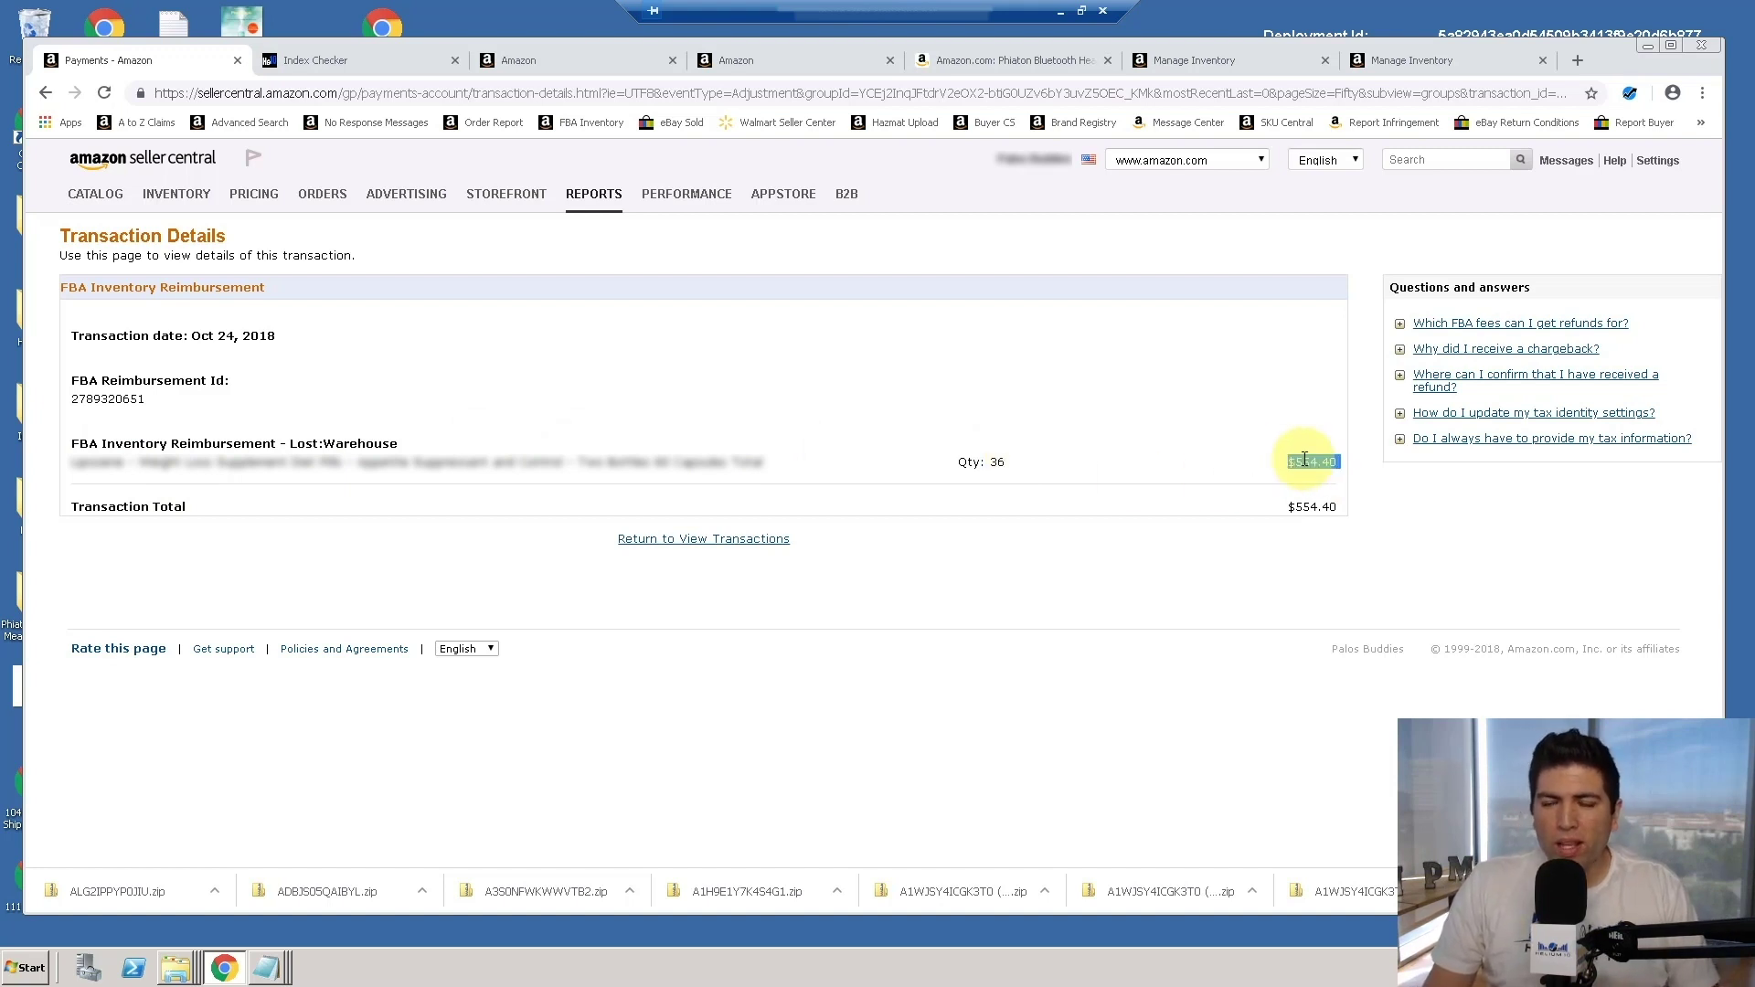